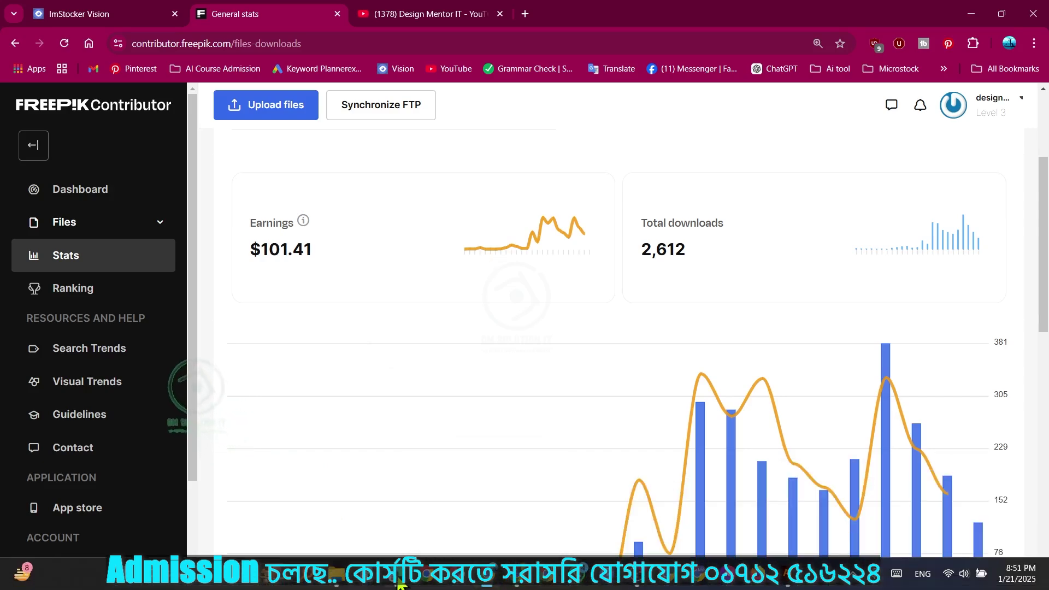
View the Pngtree Uploading System home page in Edge, and switch back to the Design Mentor IT YouTube page in Chrome.
mouse_move(400, 579)
click(397, 508)
click(112, 16)
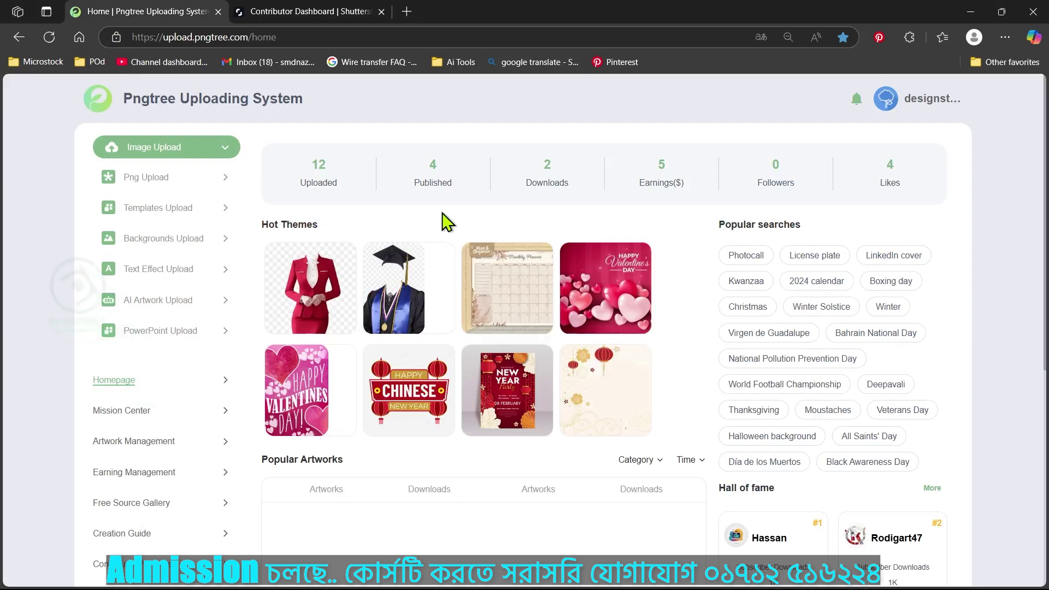
mouse_move(501, 586)
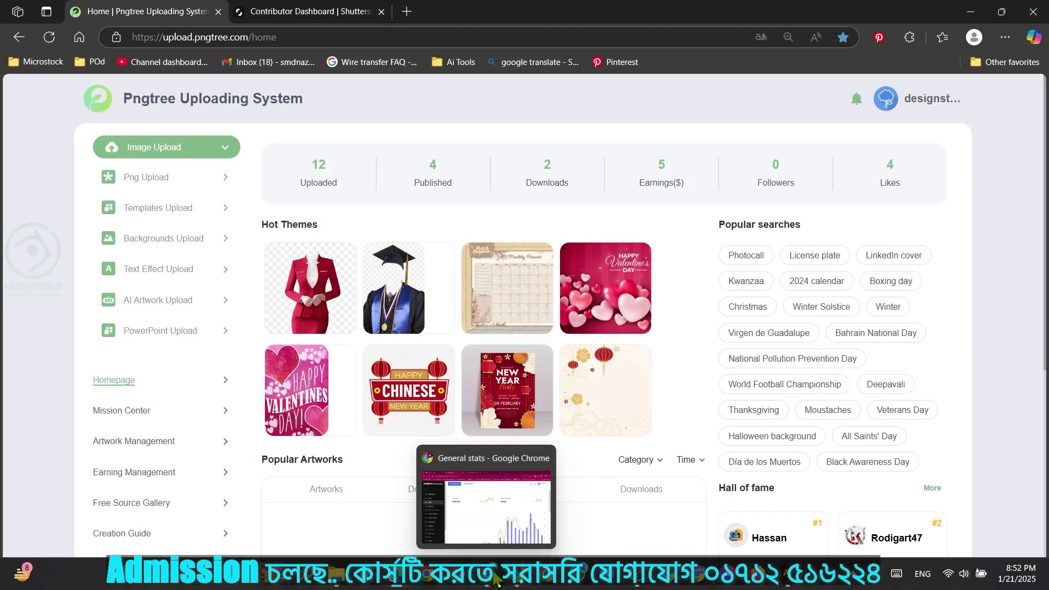
click(492, 539)
click(416, 21)
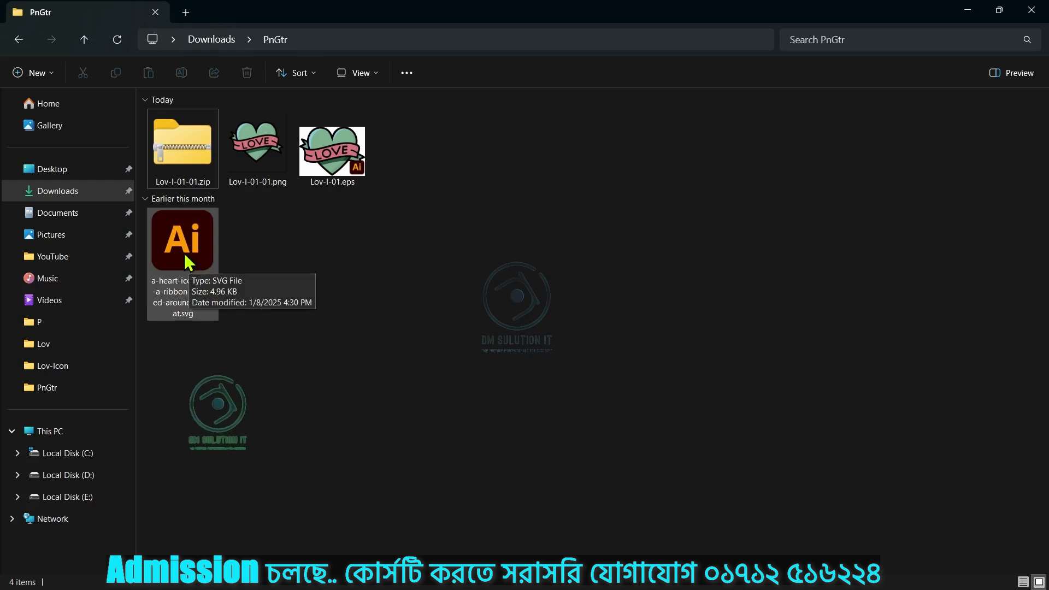
Open the heart-with-ribbon SVG file from the PnGtr folder in Illustrator and inspect its artwork.
double_click(186, 255)
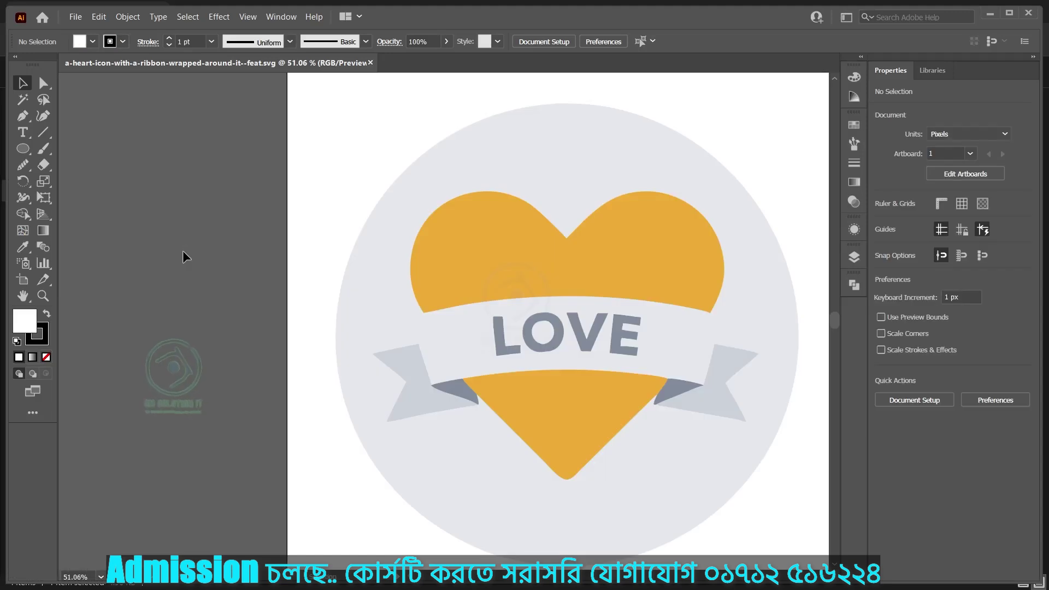
scroll(295, 340, down, 2)
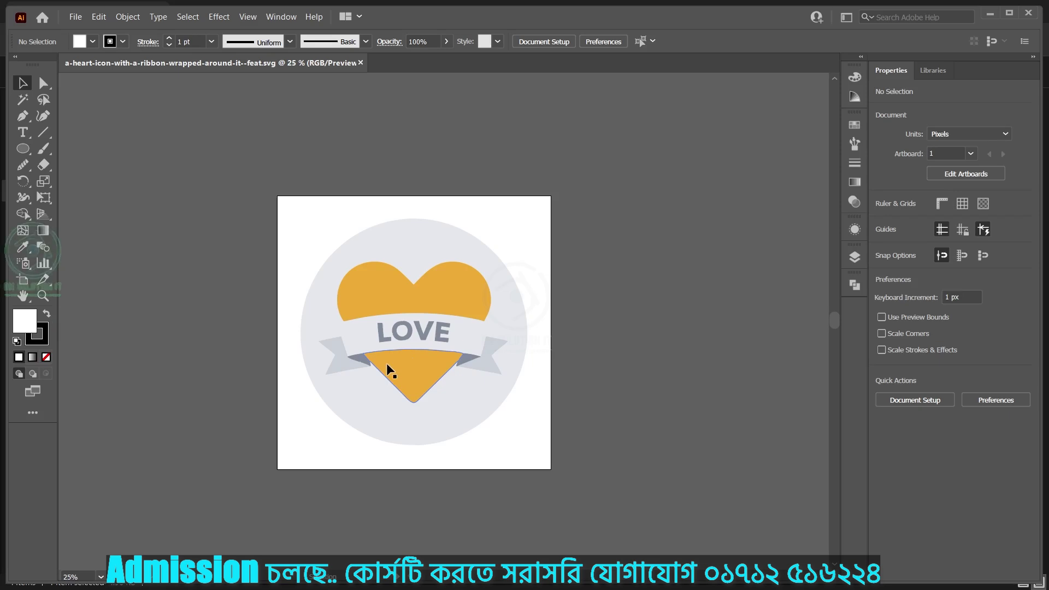
scroll(389, 372, up, 1)
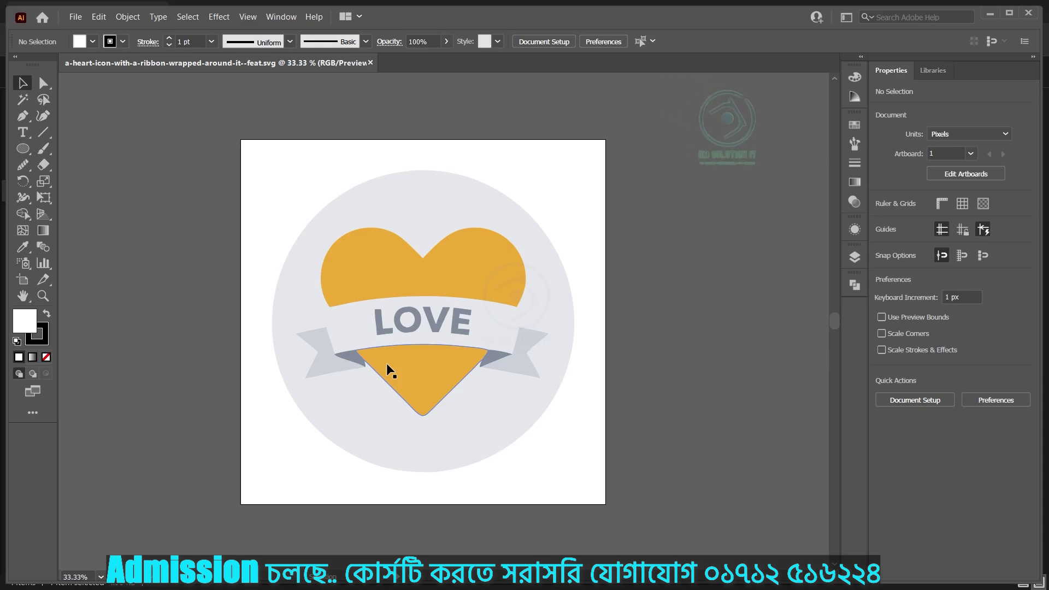
scroll(491, 392, up, 1)
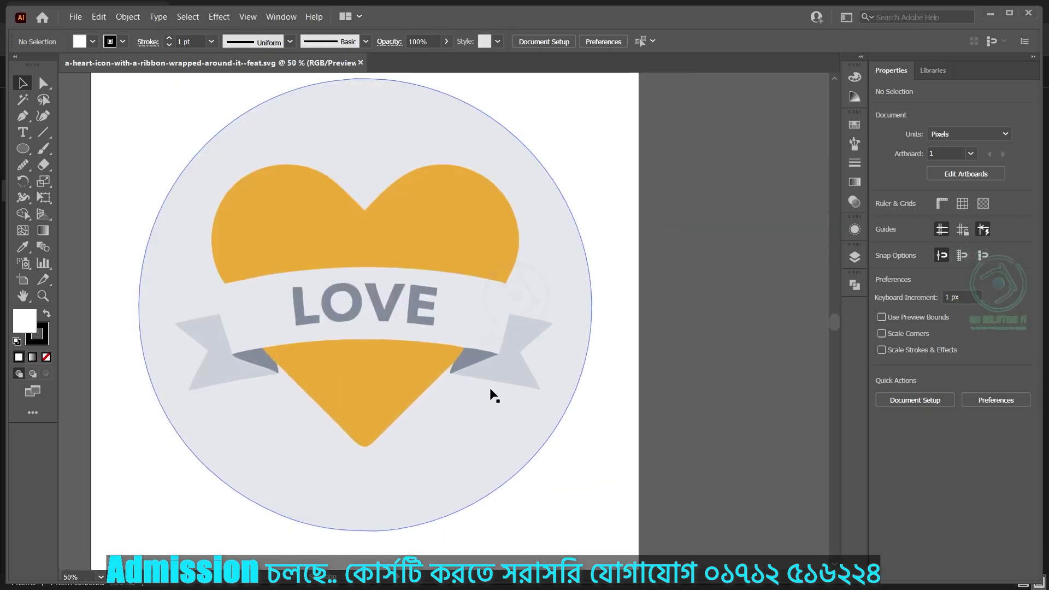
scroll(634, 395, down, 1)
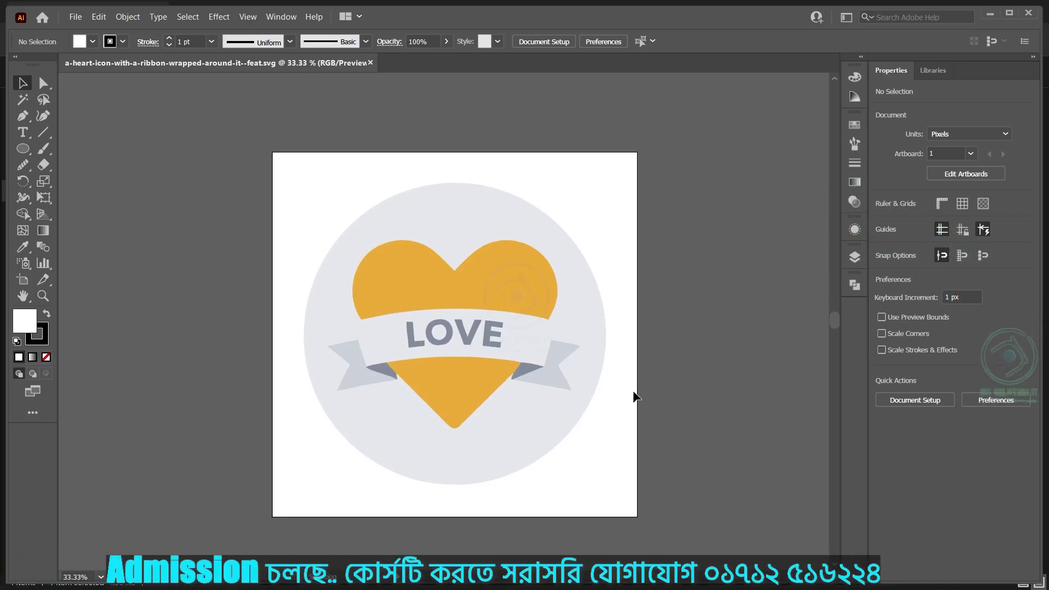
Look through the posts and photos on the DM Solution It Facebook page.
scroll(643, 144, down, 8)
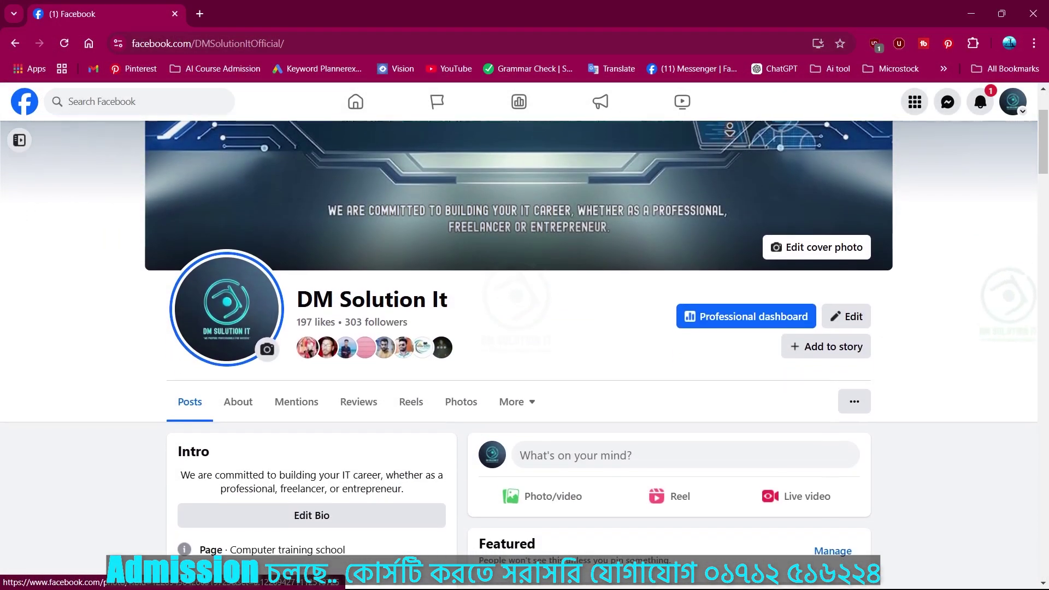
scroll(643, 143, down, 5)
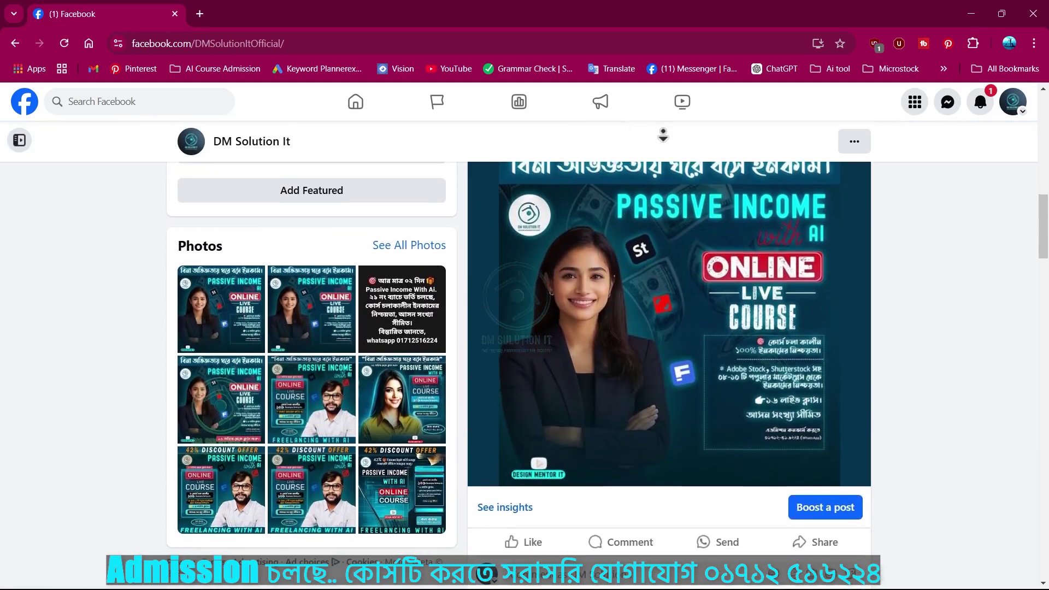
scroll(602, 356, up, 3)
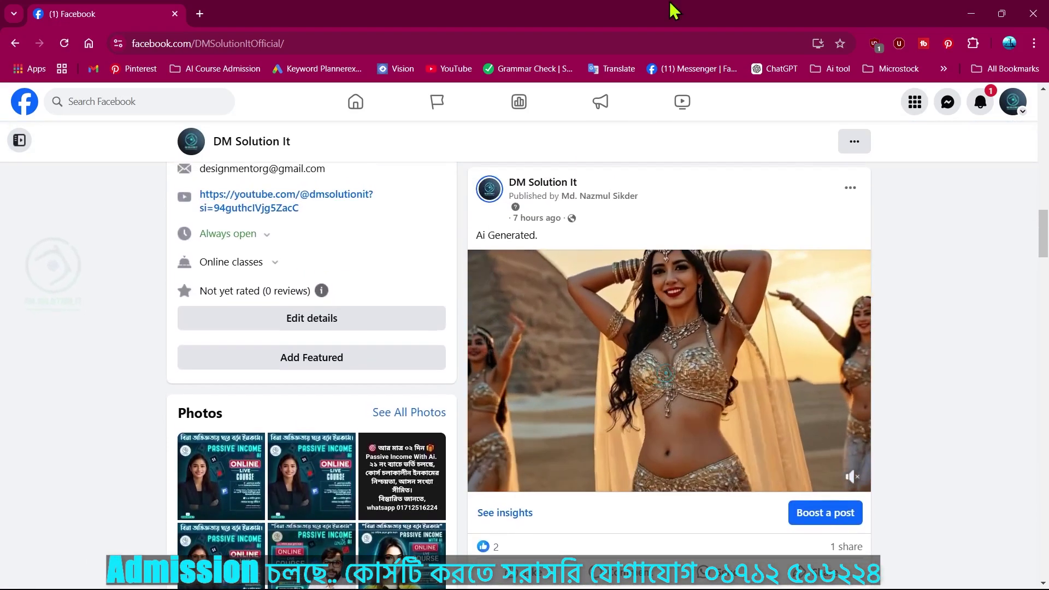
scroll(602, 356, up, 1)
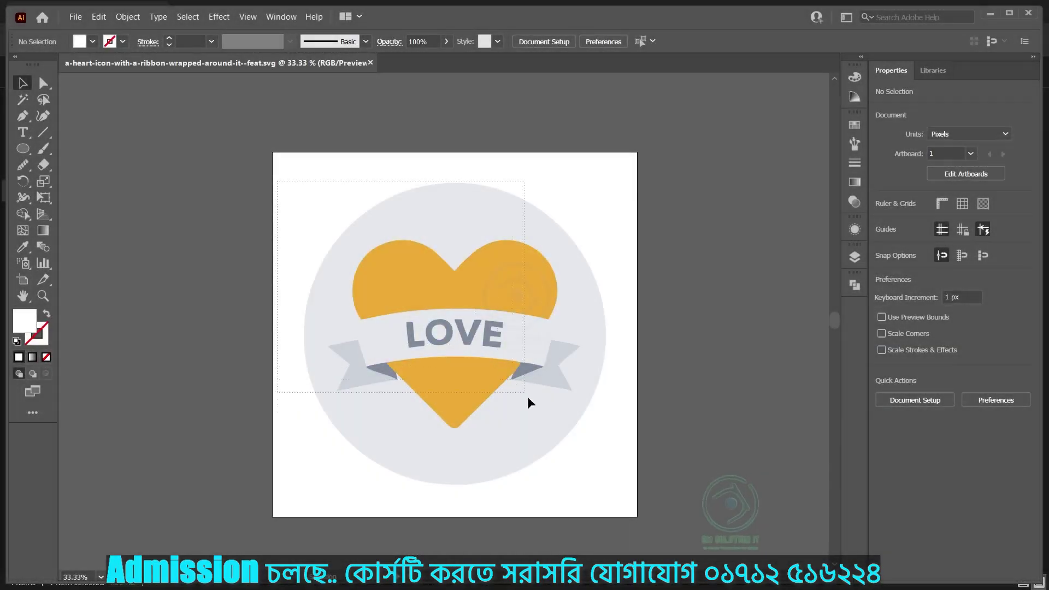
Move the complete LOVE heart badge artwork off the artboard onto the empty canvas to its left.
drag(529, 403, 520, 457)
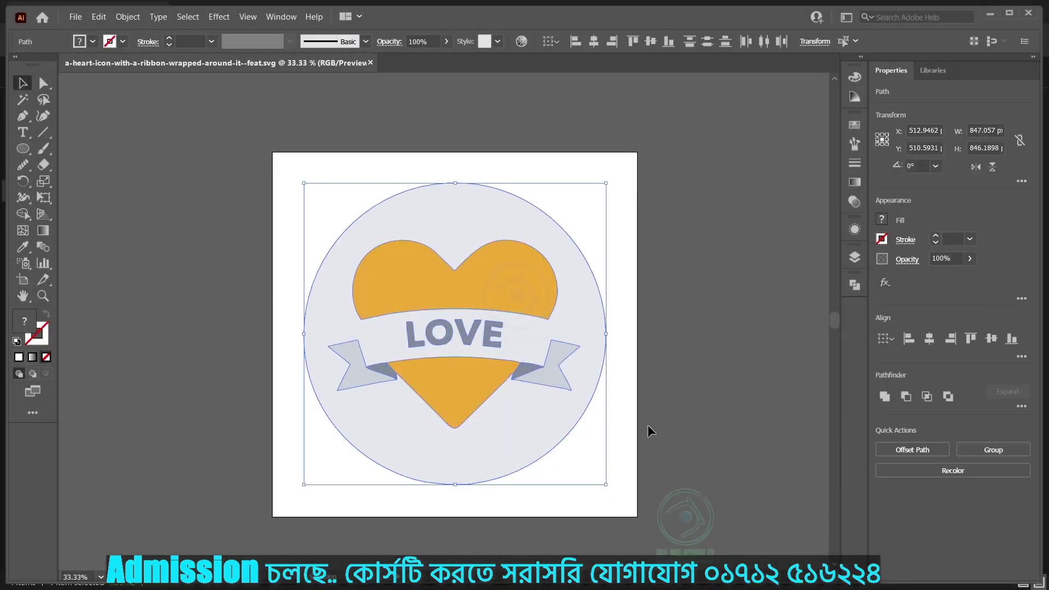
click(714, 420)
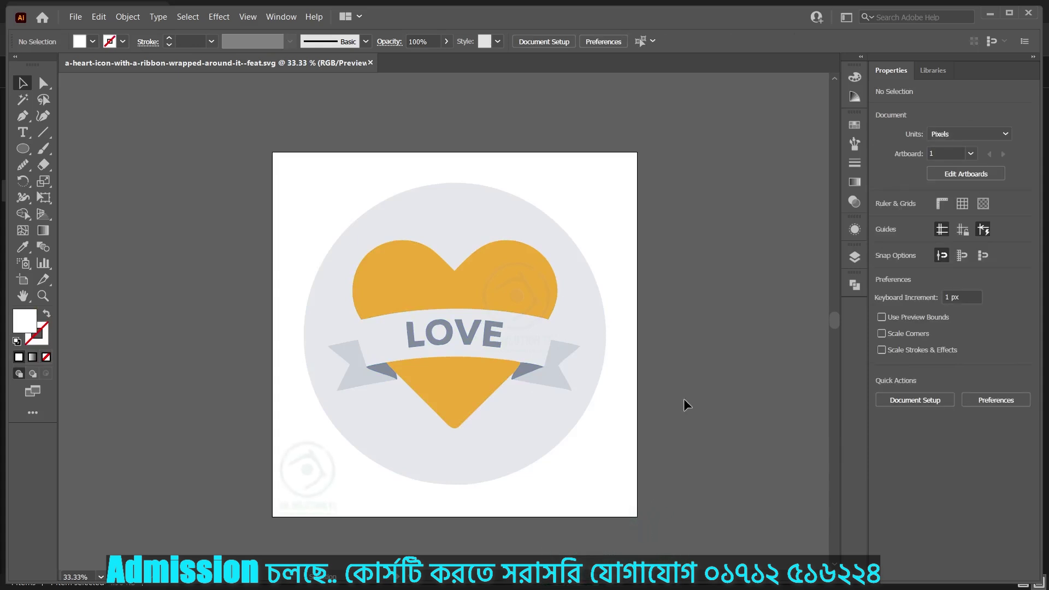
drag(370, 318, 289, 355)
scroll(709, 344, down, 1)
click(438, 428)
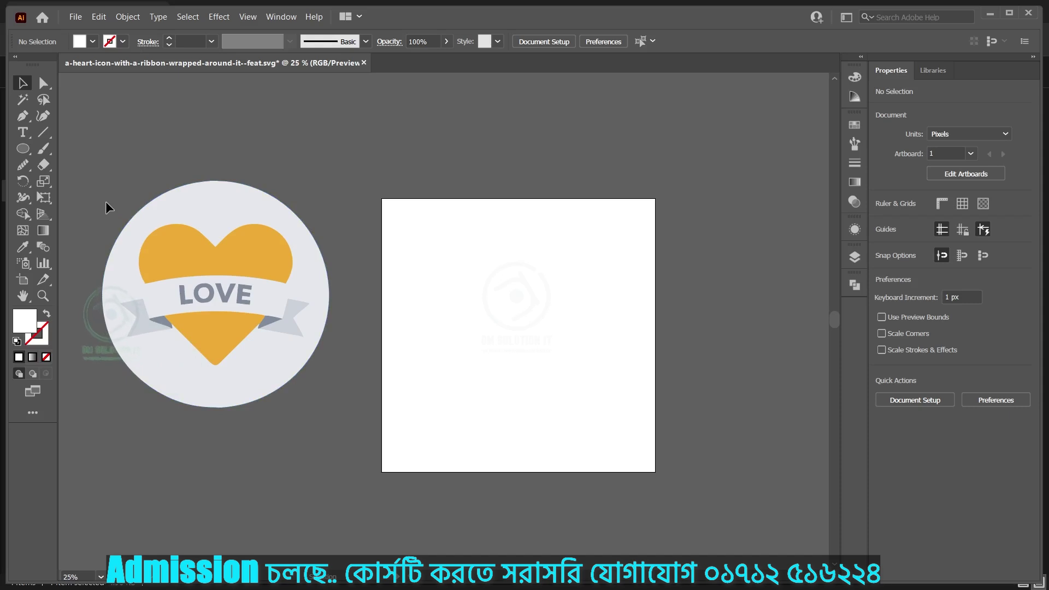
scroll(105, 203, up, 1)
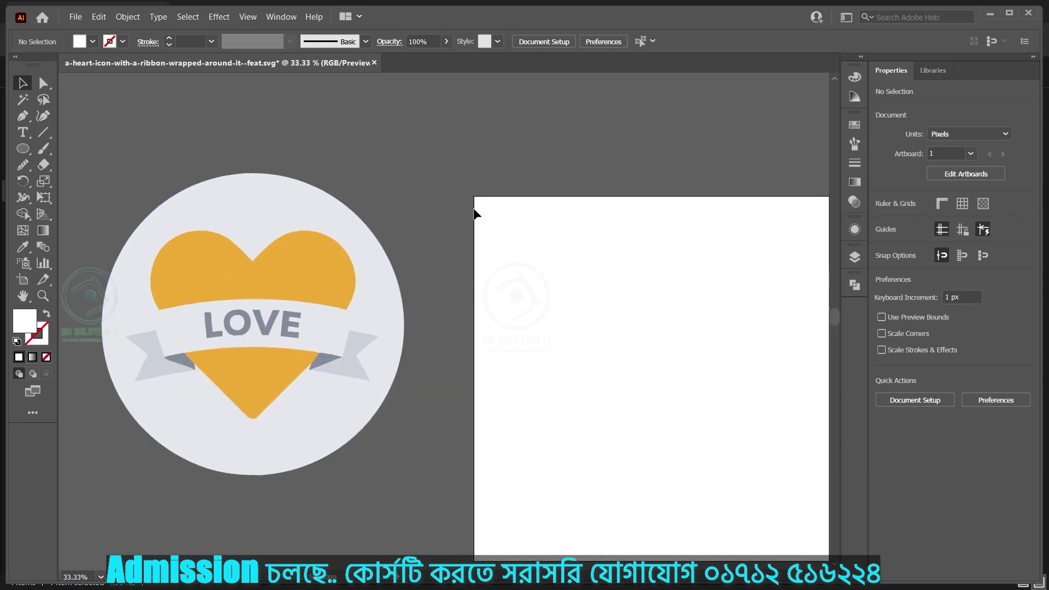
scroll(415, 189, down, 1)
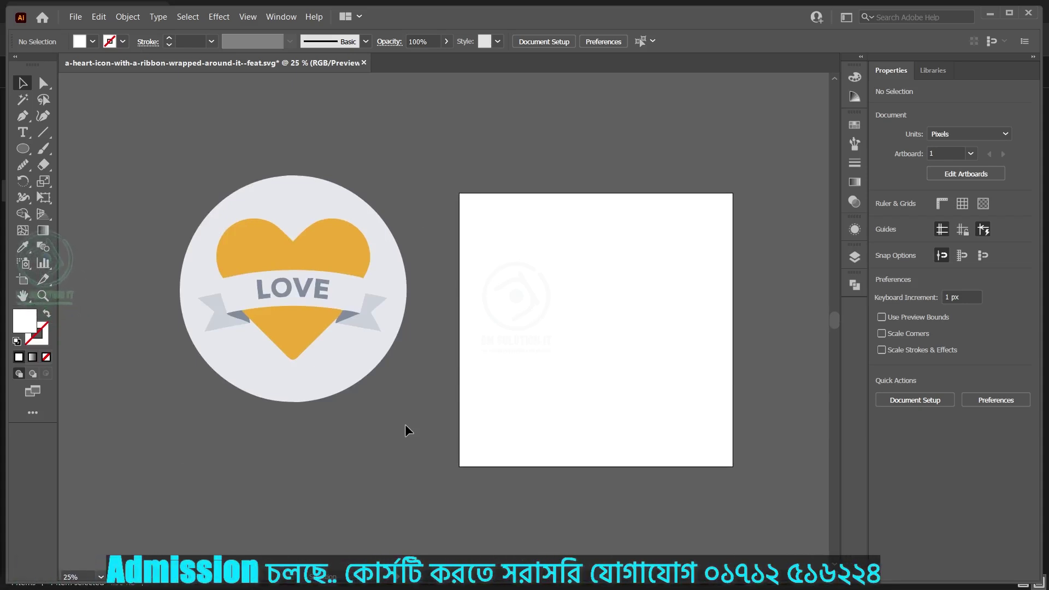
Try moving the upper heart piece and another part of the badge away separately, and undo both moves.
scroll(238, 272, up, 1)
scroll(239, 273, up, 1)
click(250, 269)
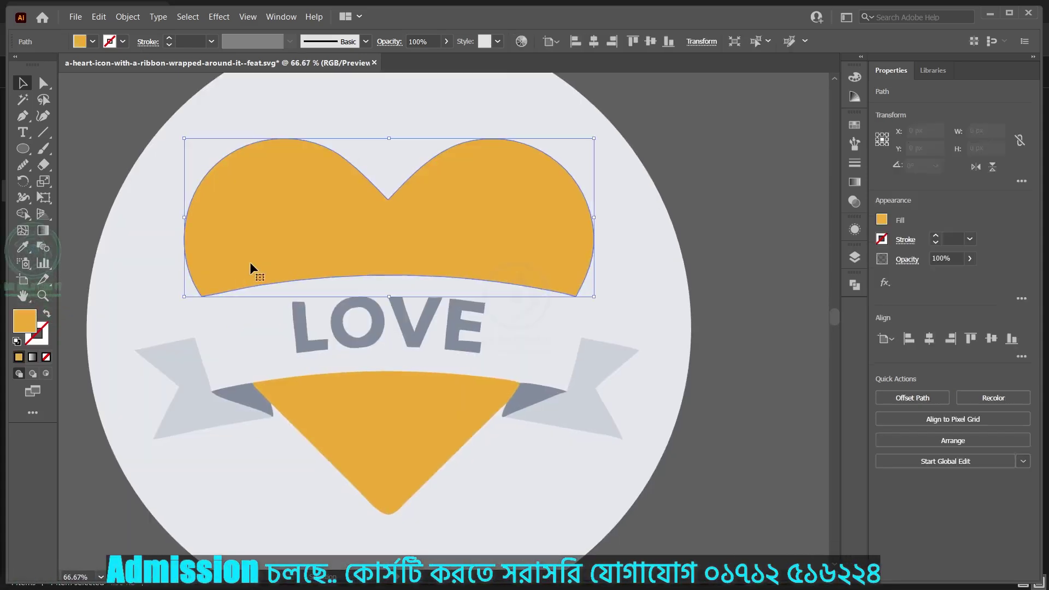
drag(250, 264, 532, 244)
drag(288, 220, 233, 267)
key(ctrl+z)
key(ctrl+z)
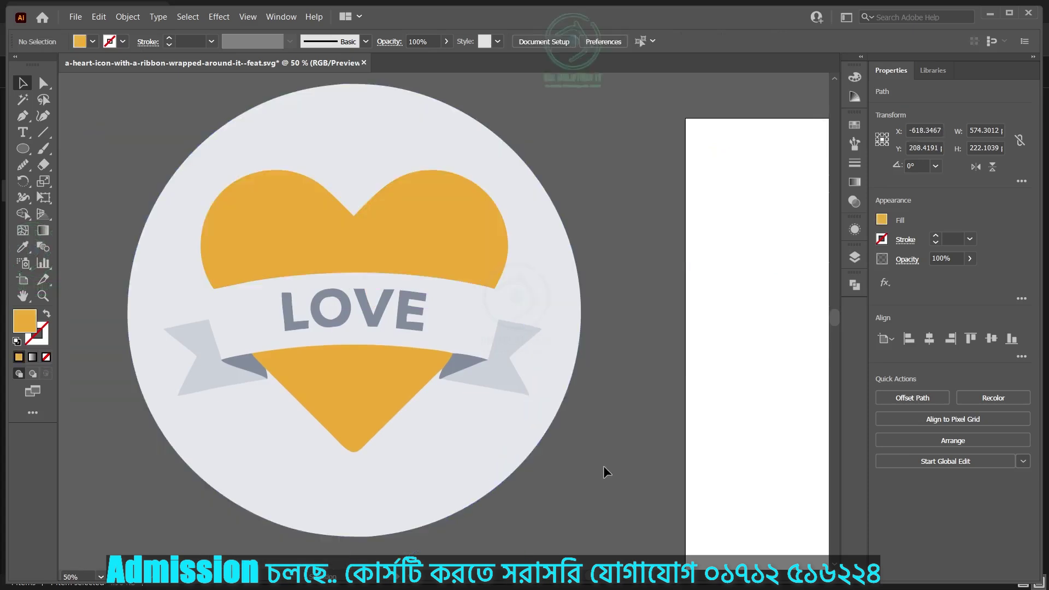
scroll(253, 306, down, 1)
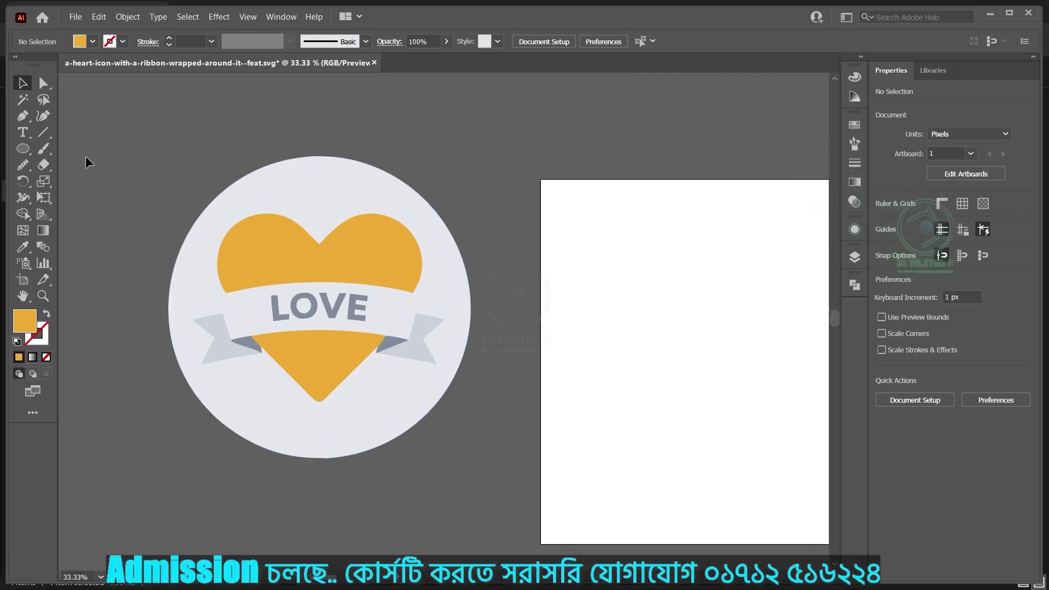
Start a new Illustrator document, and check the file requirements on Pngtree's Png Upload page in Edge.
click(77, 18)
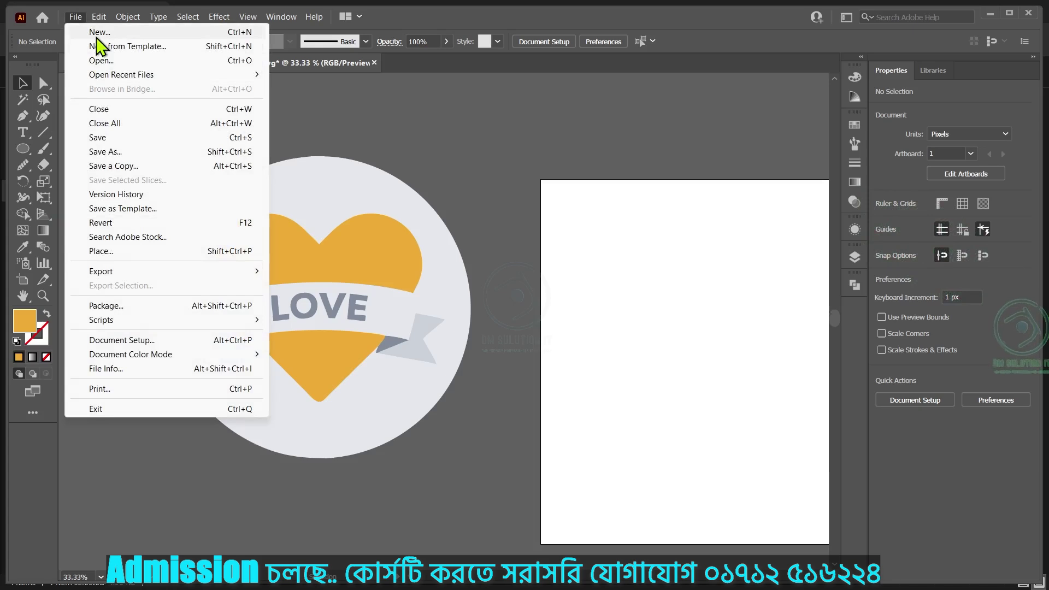
click(99, 35)
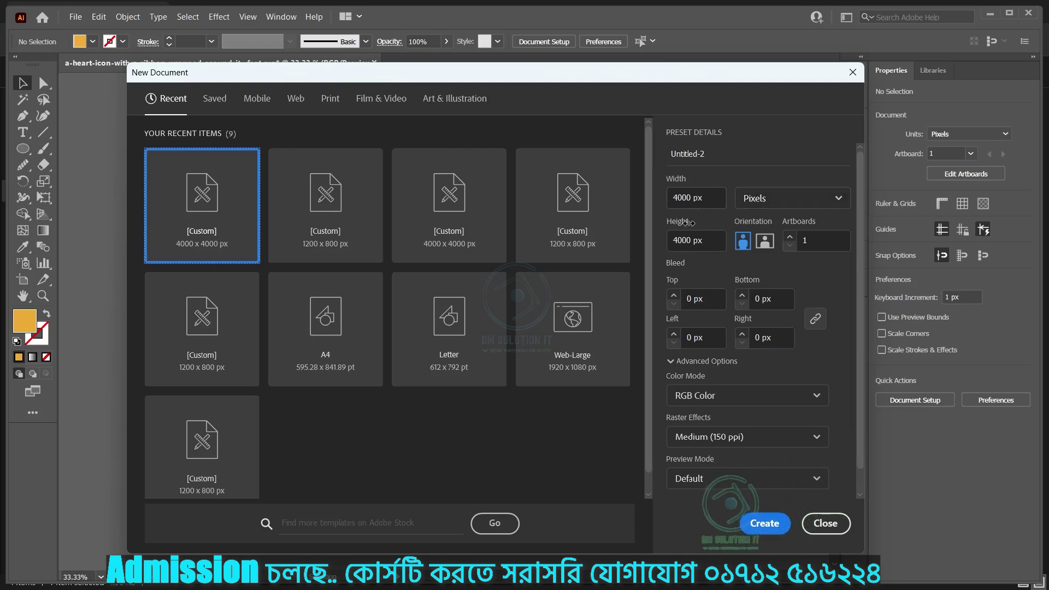
mouse_move(486, 578)
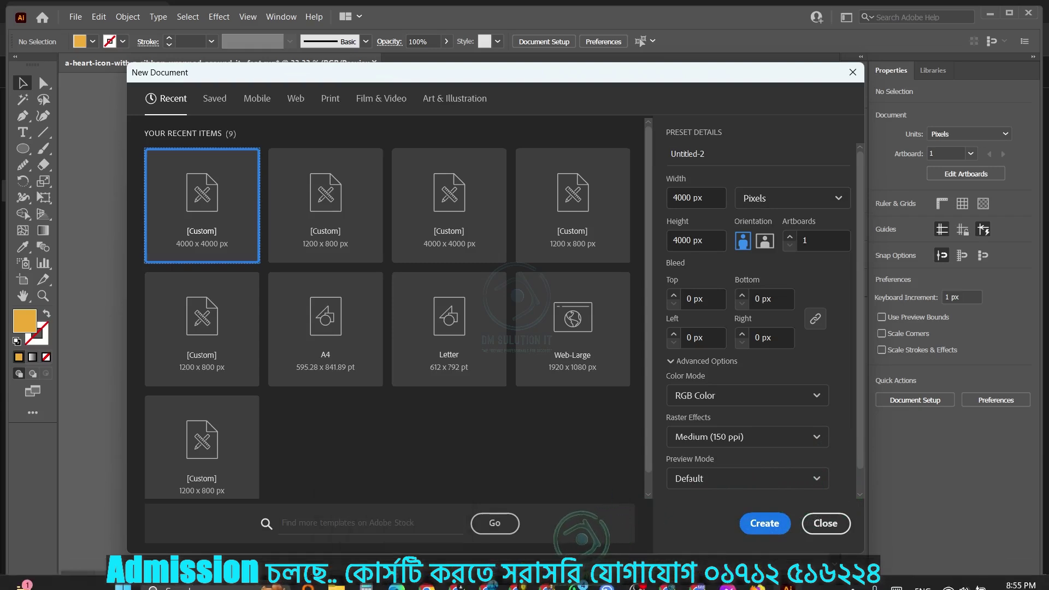
mouse_move(396, 578)
click(384, 525)
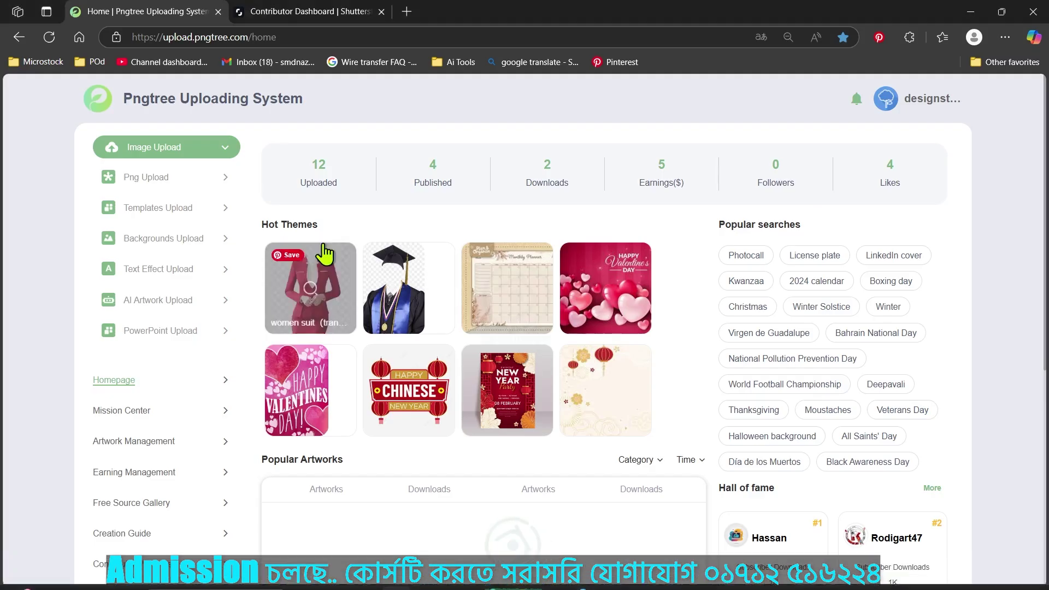
click(145, 183)
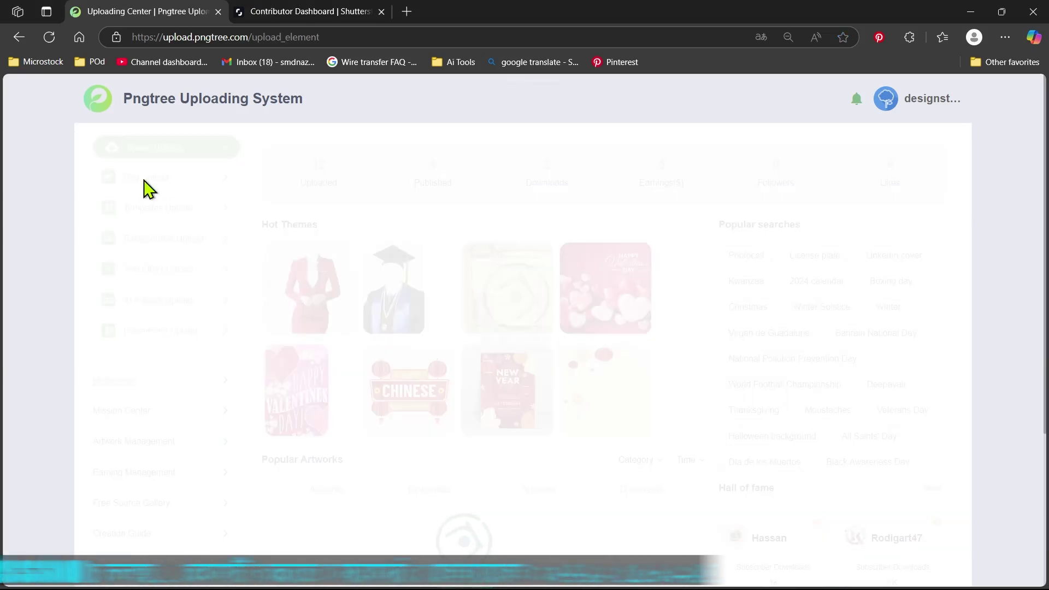
scroll(499, 306, down, 3)
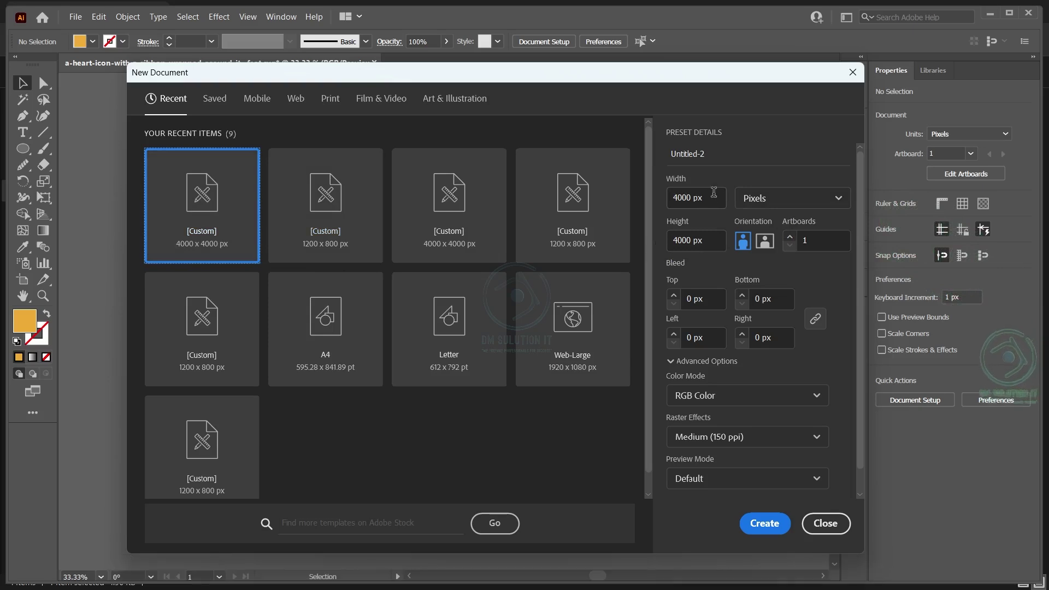
Choose RGB Color as the new document's color mode, and compare it with the color mode requirement on Pngtree's upload page.
click(816, 396)
click(747, 424)
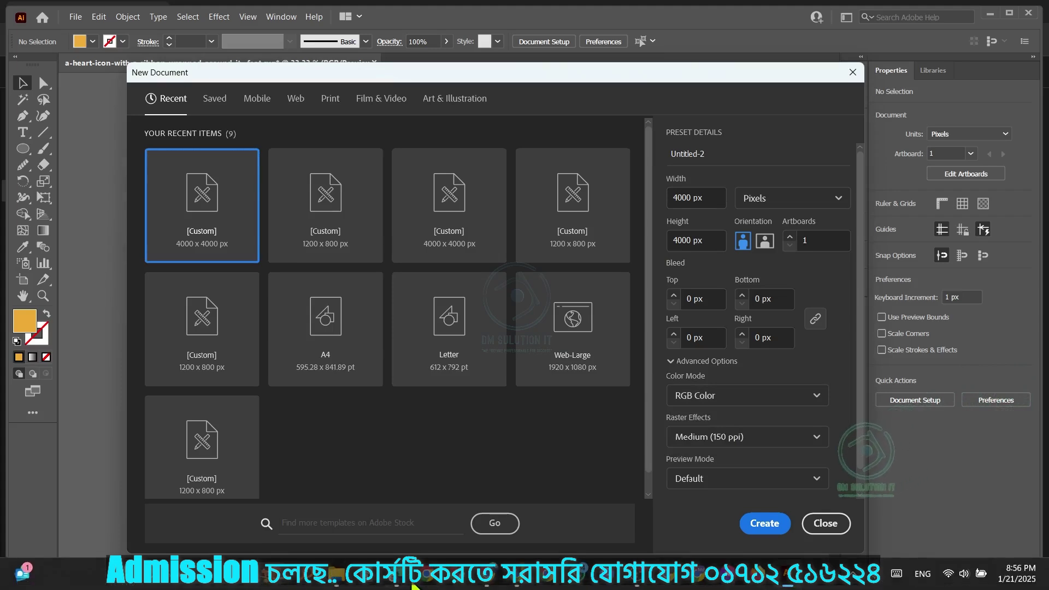
mouse_move(407, 585)
click(399, 516)
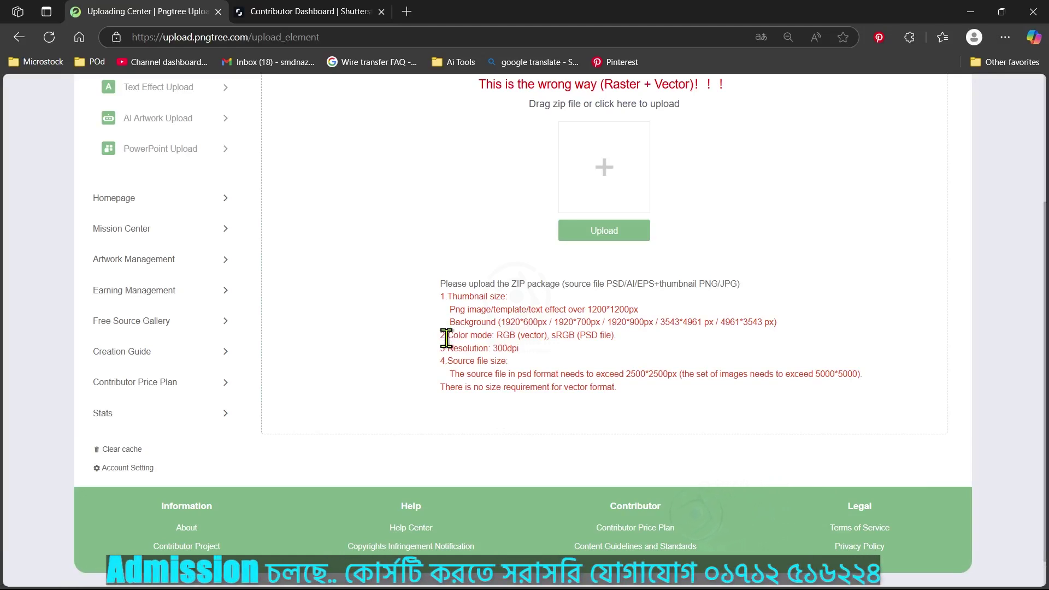
drag(461, 339, 534, 338)
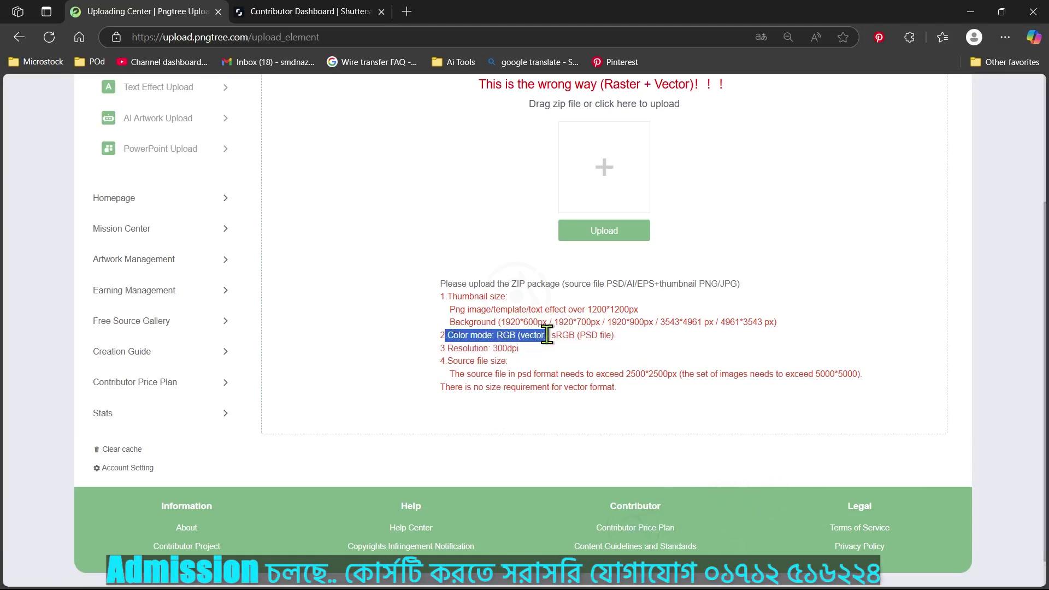
drag(548, 335, 548, 335)
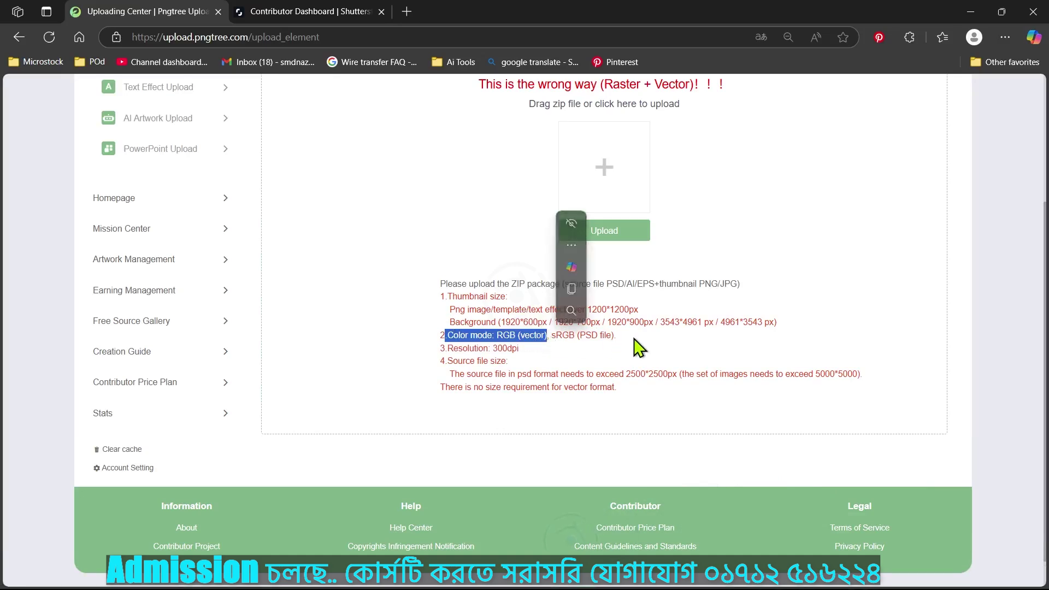
click(630, 340)
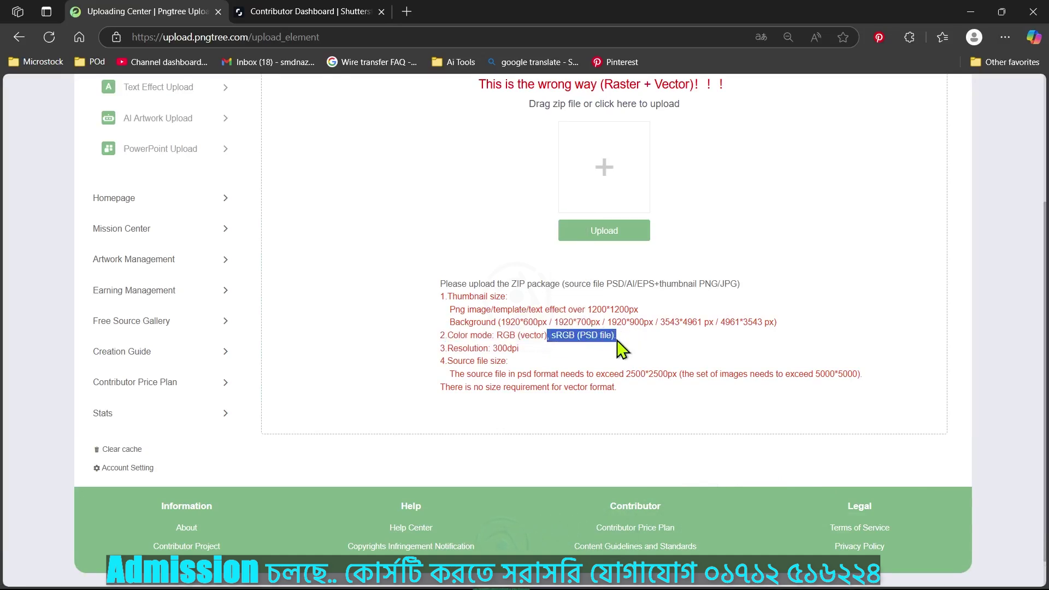
click(636, 345)
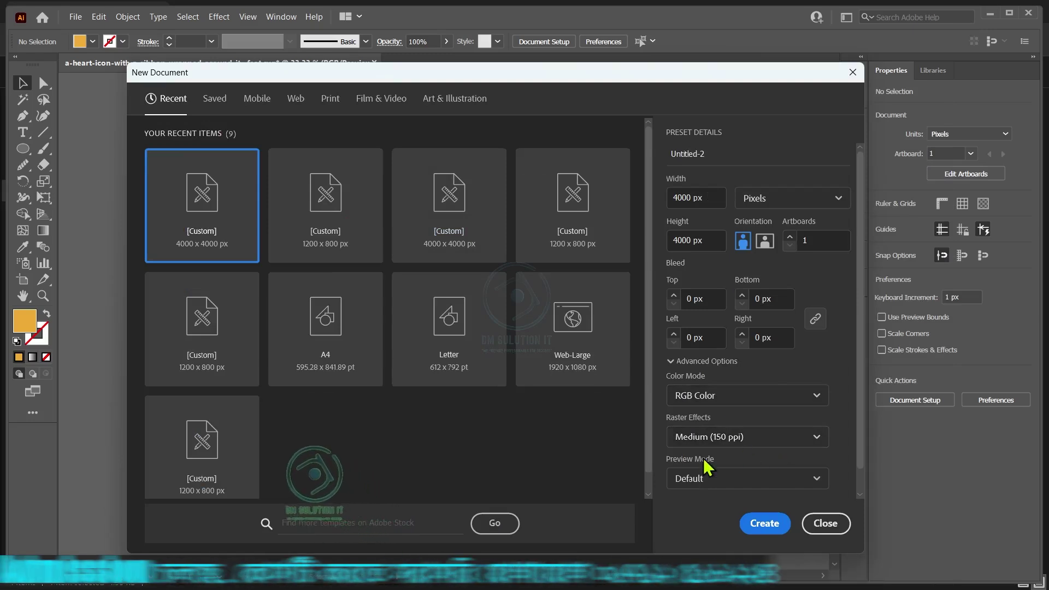
Create the new 4000 x 4000 px document with RGB Color and Medium (150 ppi) raster effects.
click(765, 523)
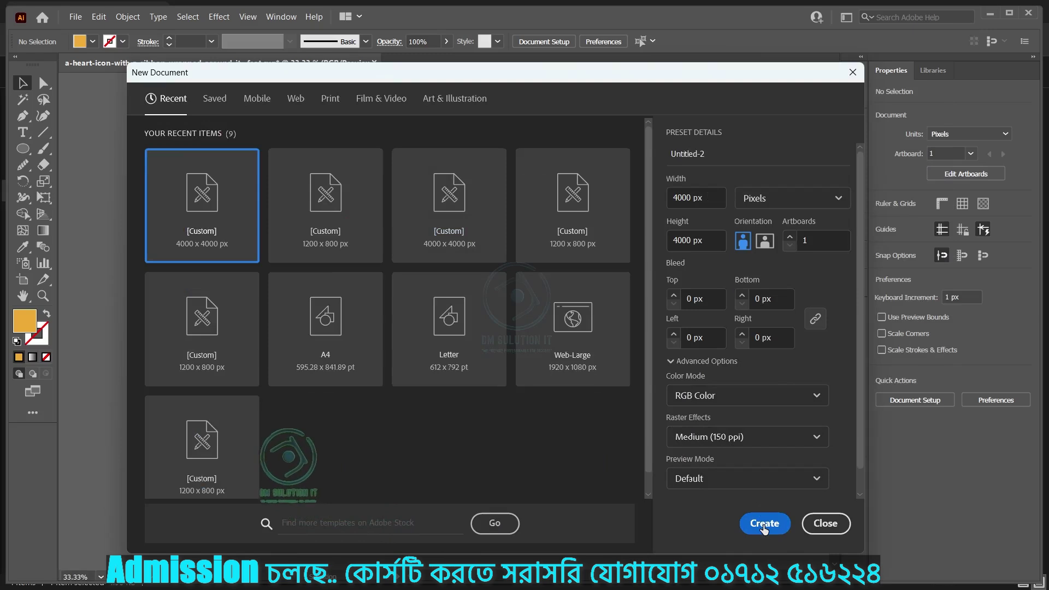
scroll(476, 298, down, 2)
scroll(484, 307, up, 2)
scroll(484, 307, down, 2)
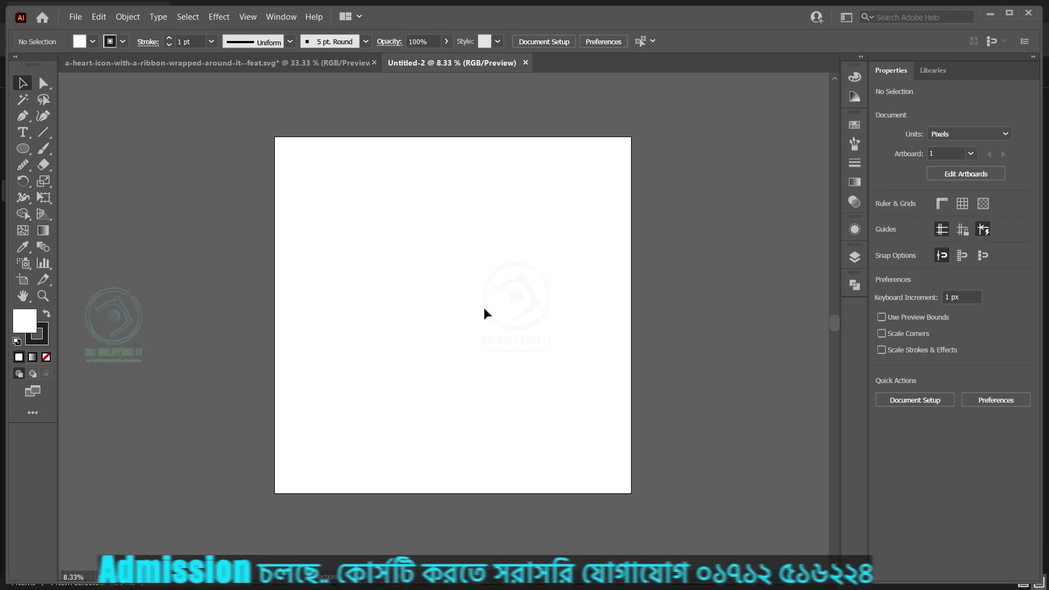
scroll(470, 297, down, 2)
scroll(473, 301, up, 3)
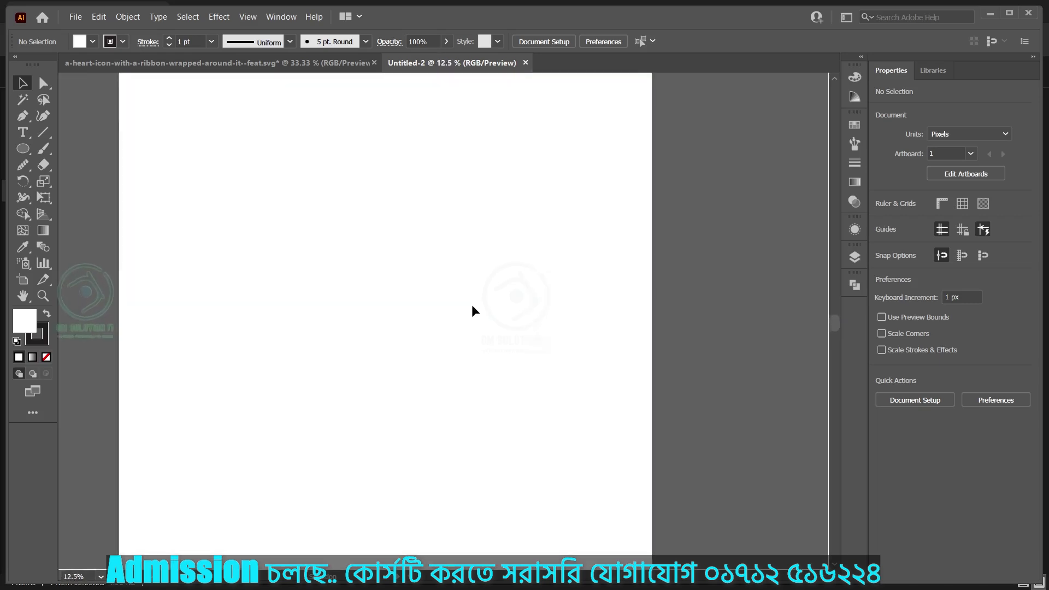
Group all parts of the heart badge in the original SVG document and paste a copy into the new document.
scroll(470, 310, down, 1)
click(230, 62)
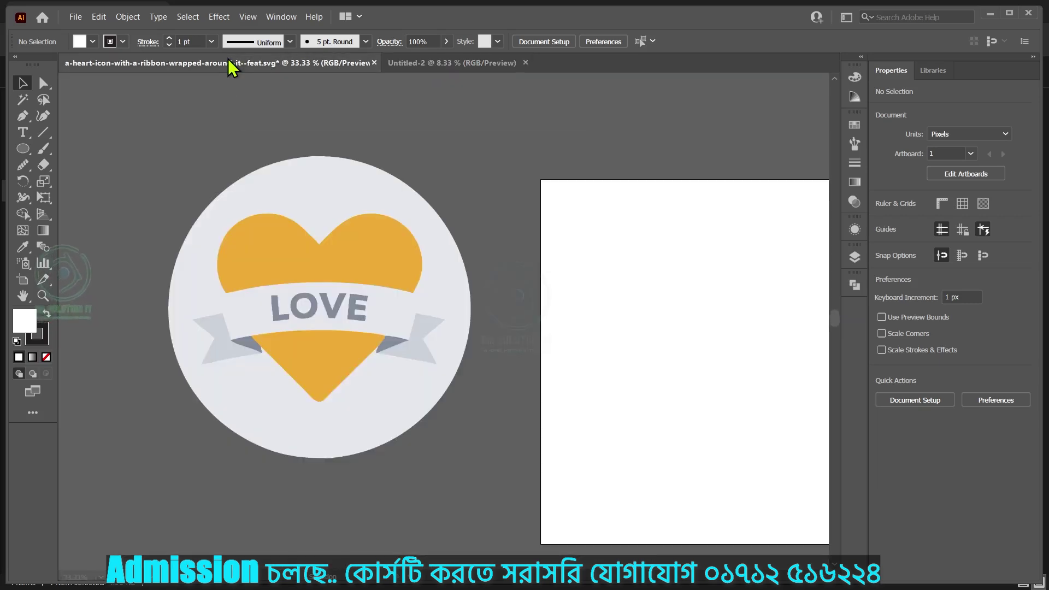
drag(144, 128, 198, 241)
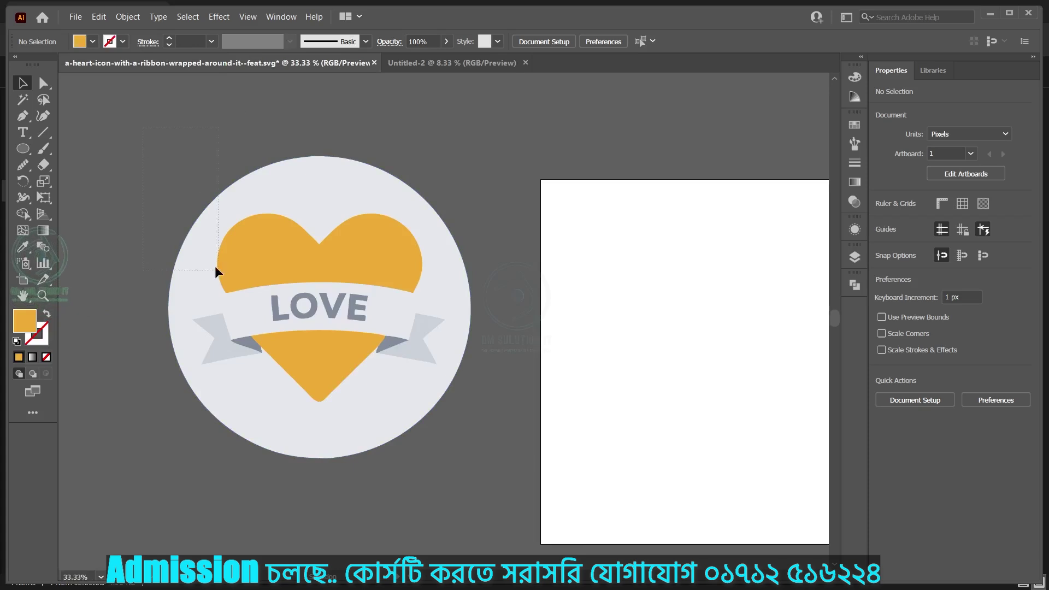
drag(427, 444, 484, 477)
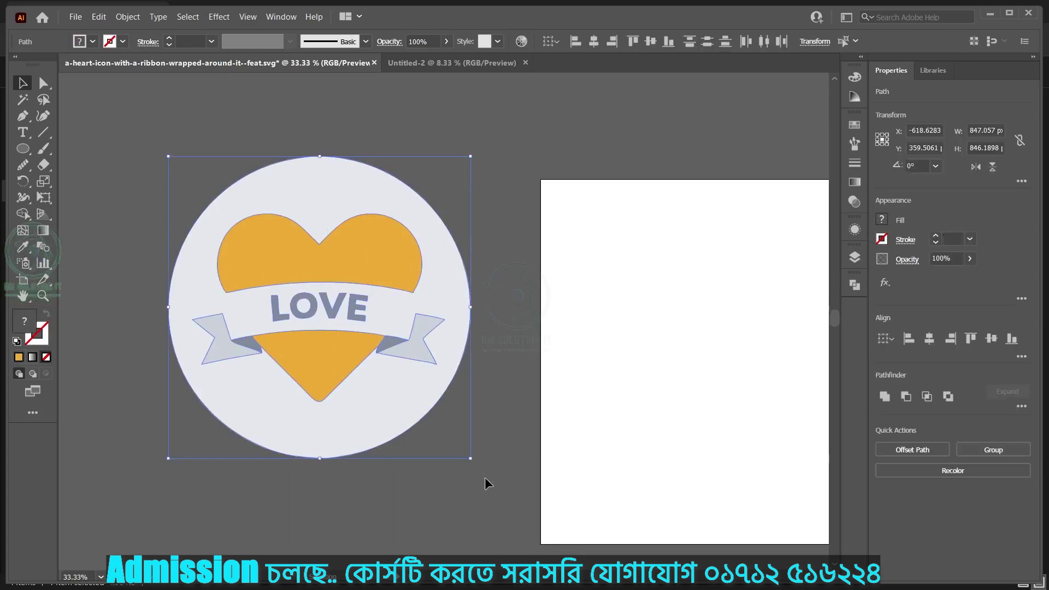
key(a)
key(v)
click(153, 149)
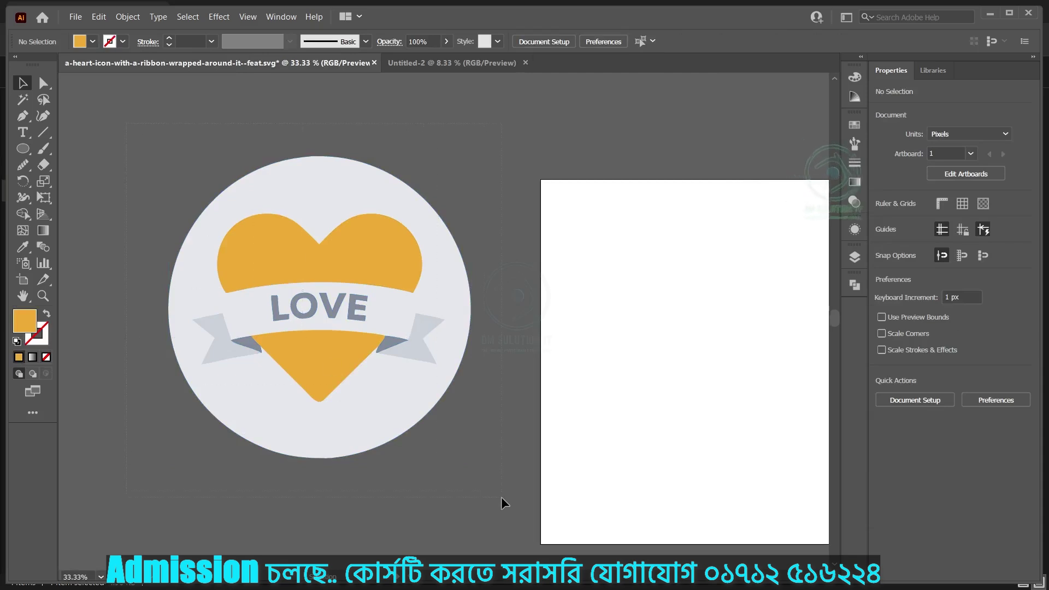
key(ctrl+a)
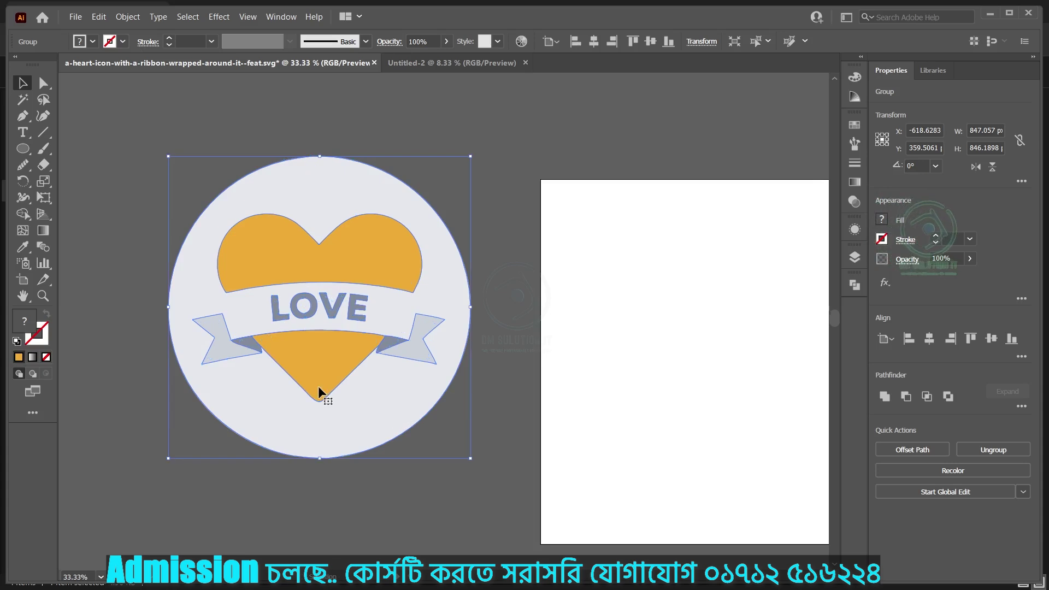
click(471, 64)
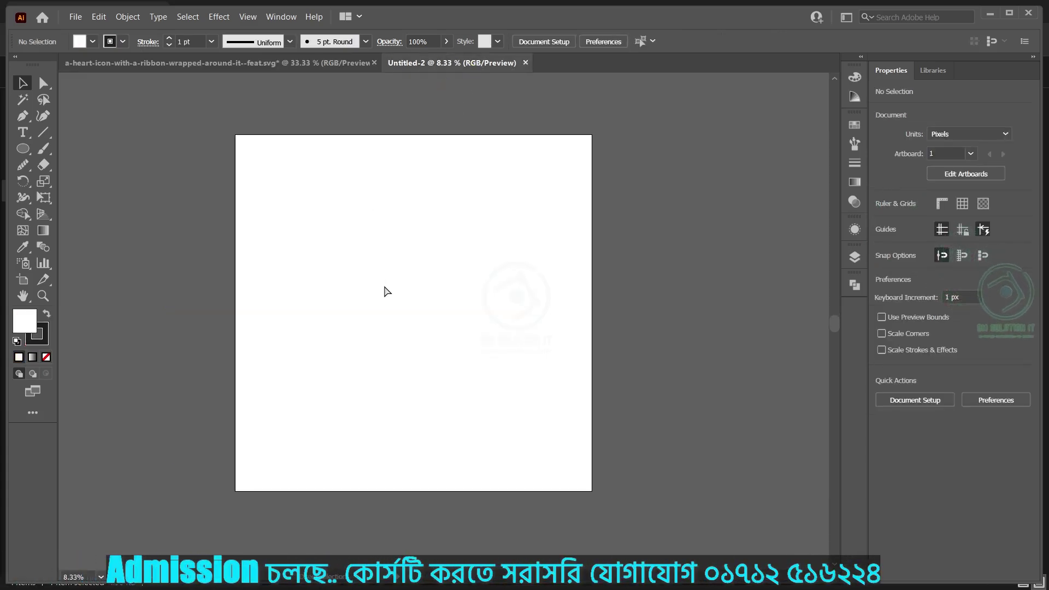
key(ctrl+v)
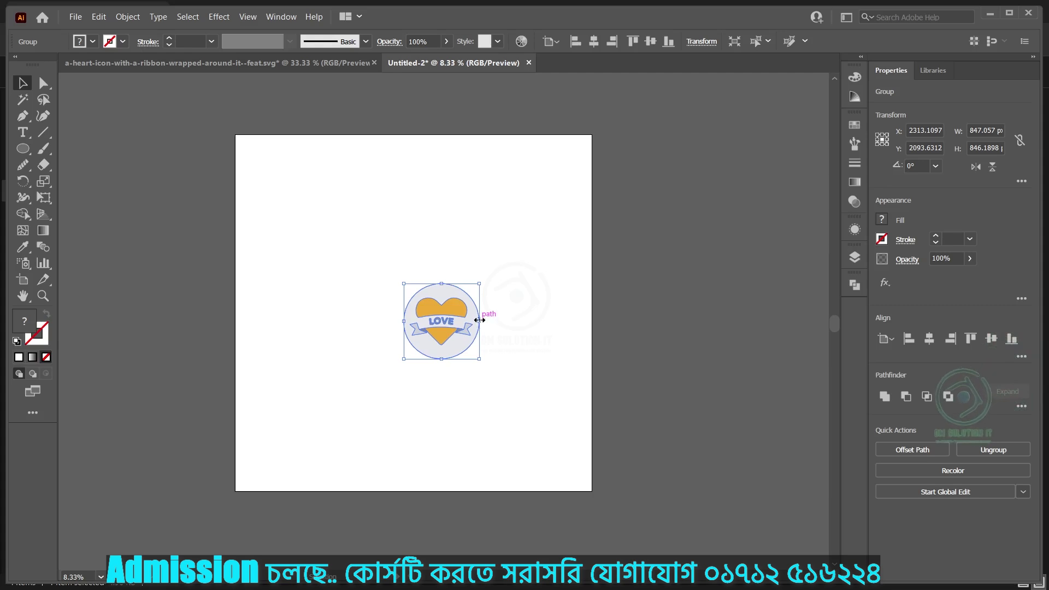
Enlarge the pasted badge to about 3374 x 3370 px and center it horizontally and vertically on the artboard.
drag(479, 320, 592, 370)
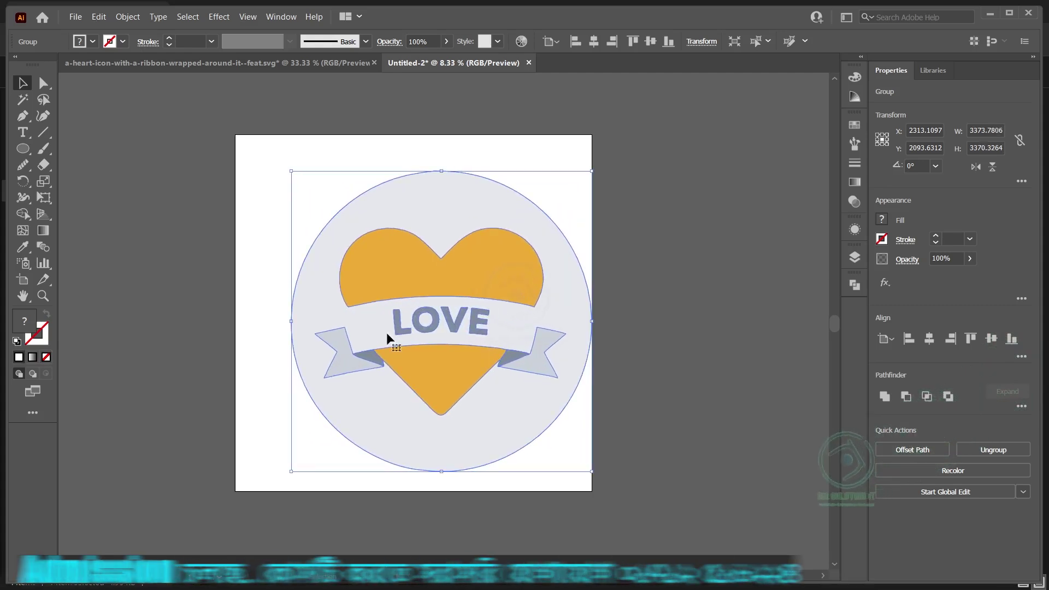
click(590, 43)
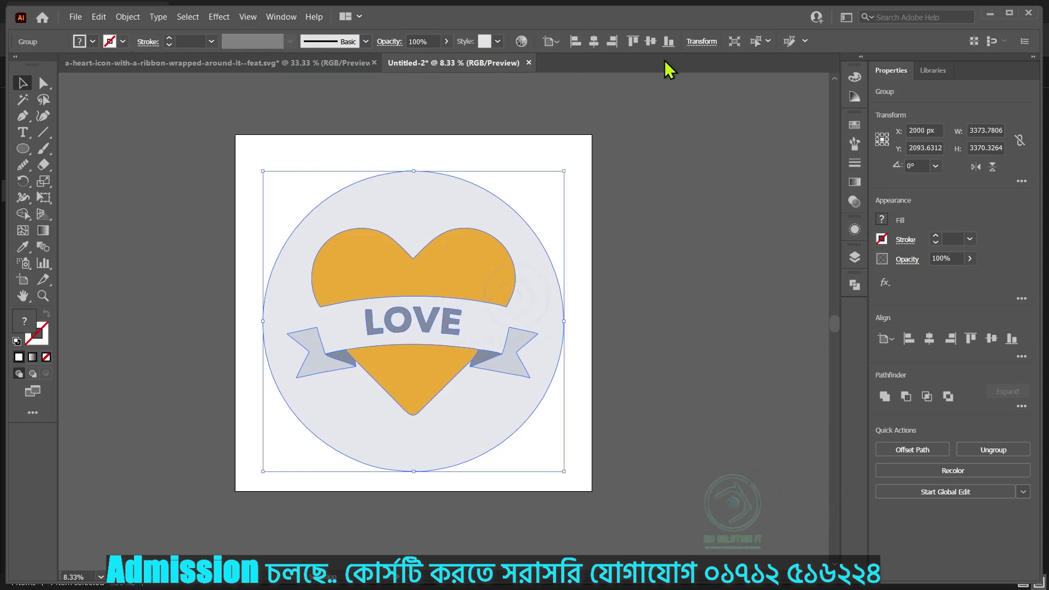
click(645, 45)
key(ctrl+shift+a)
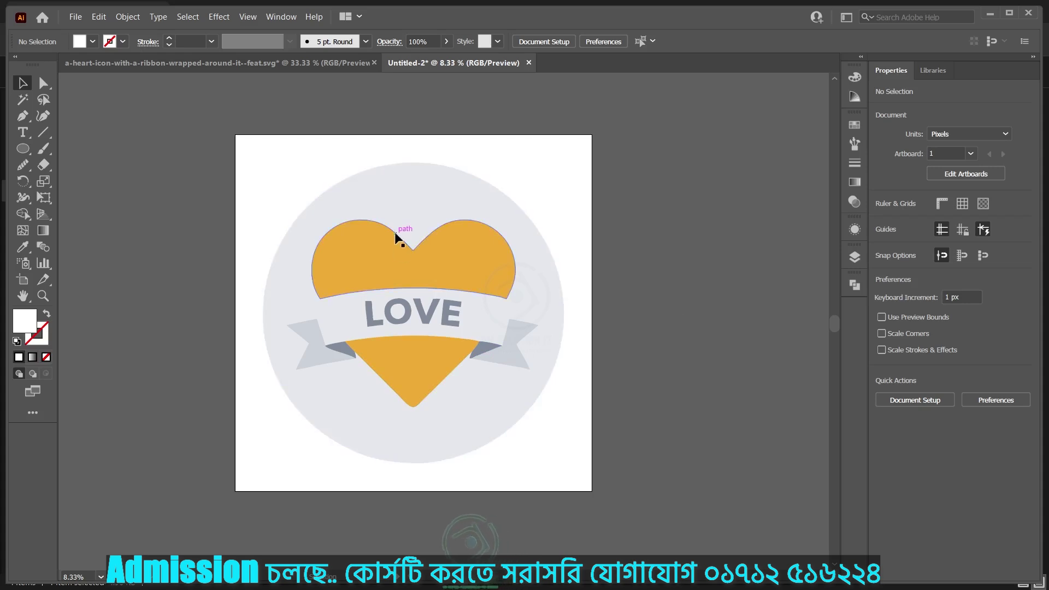
scroll(438, 315, up, 3)
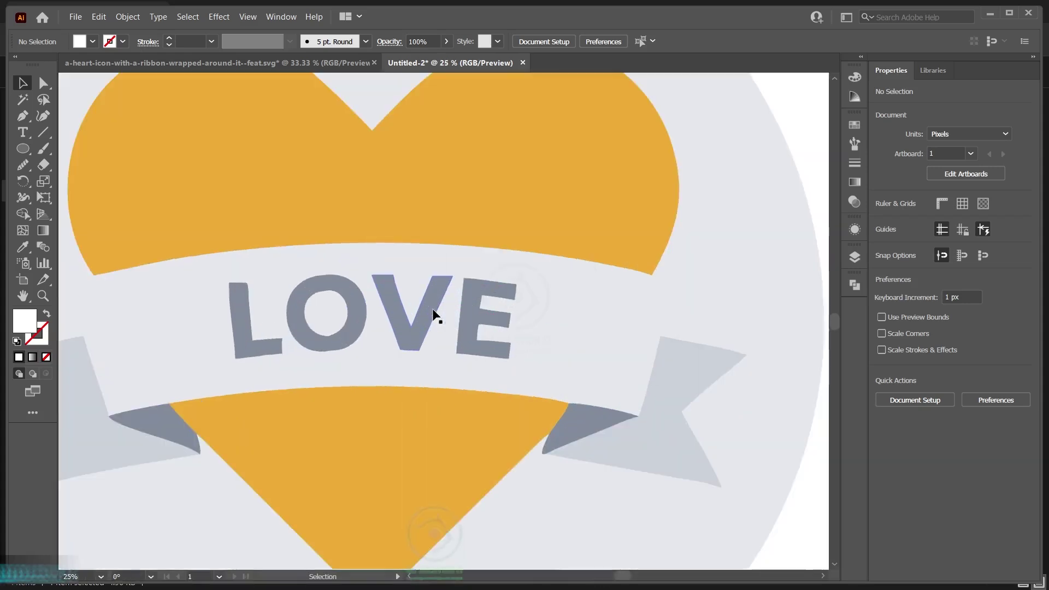
scroll(612, 268, down, 1)
scroll(330, 358, down, 1)
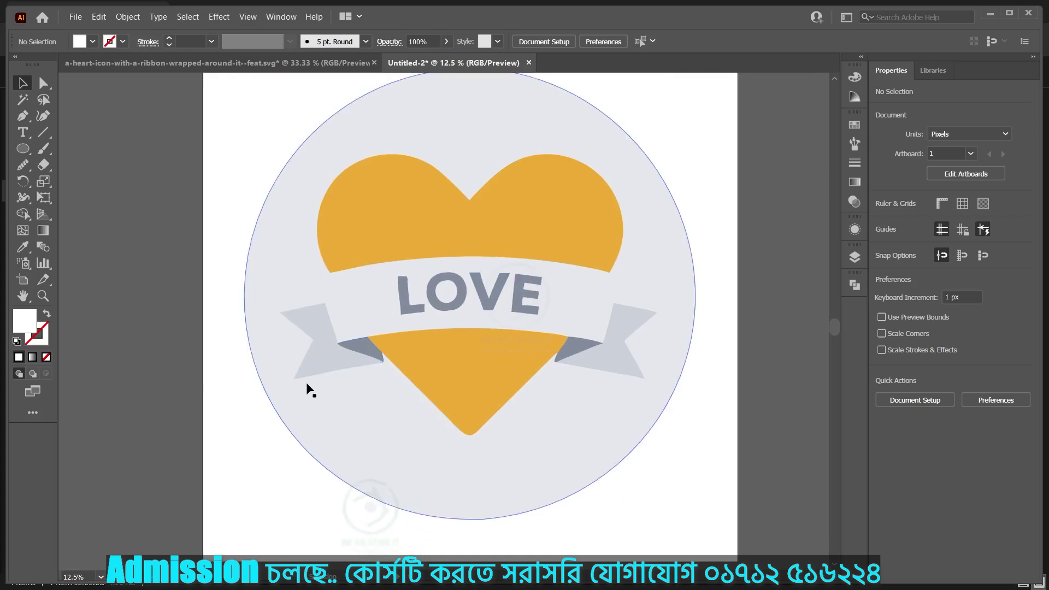
scroll(321, 394, down, 1)
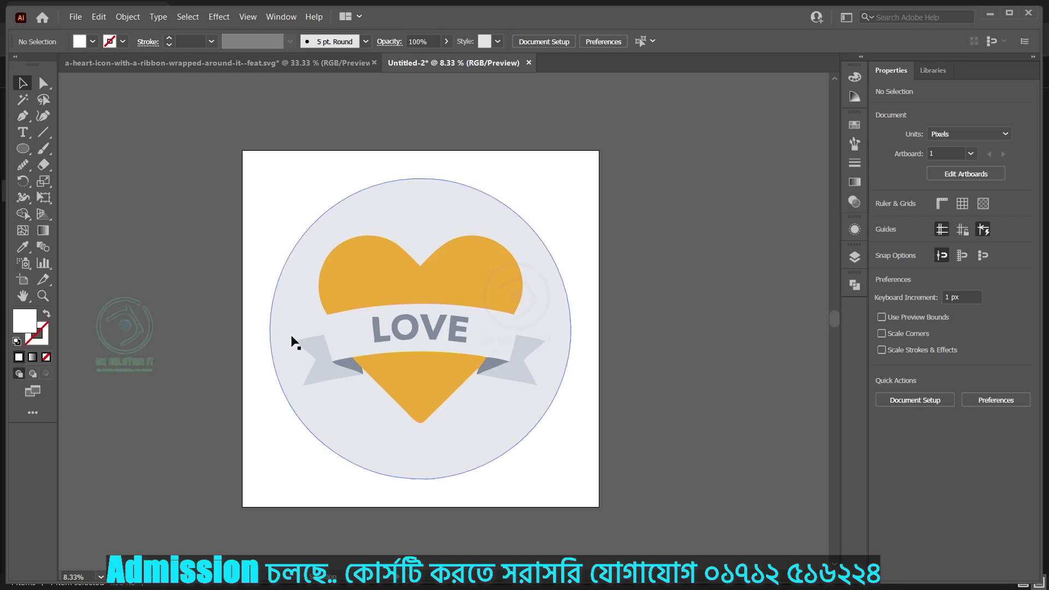
click(317, 279)
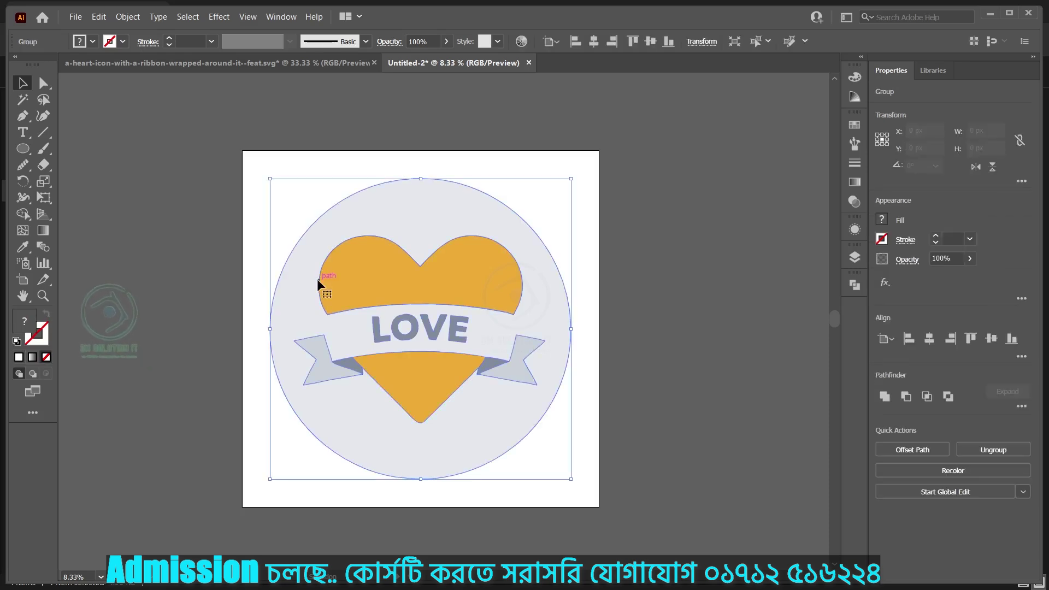
click(208, 308)
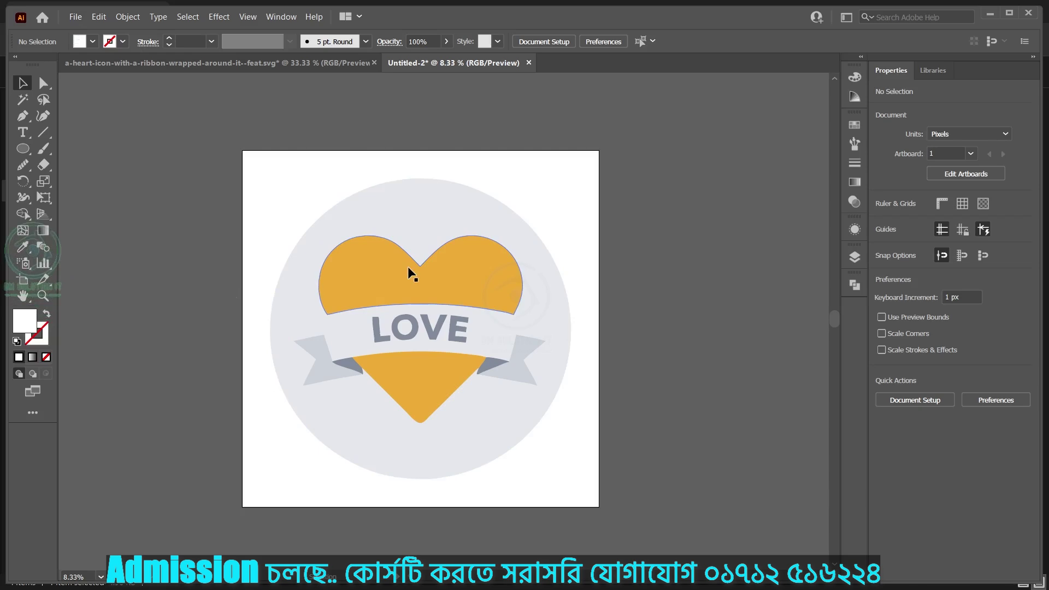
Save the document in the PnGtr folder as Lov-ico-02 in Illustrator EPS format.
click(75, 17)
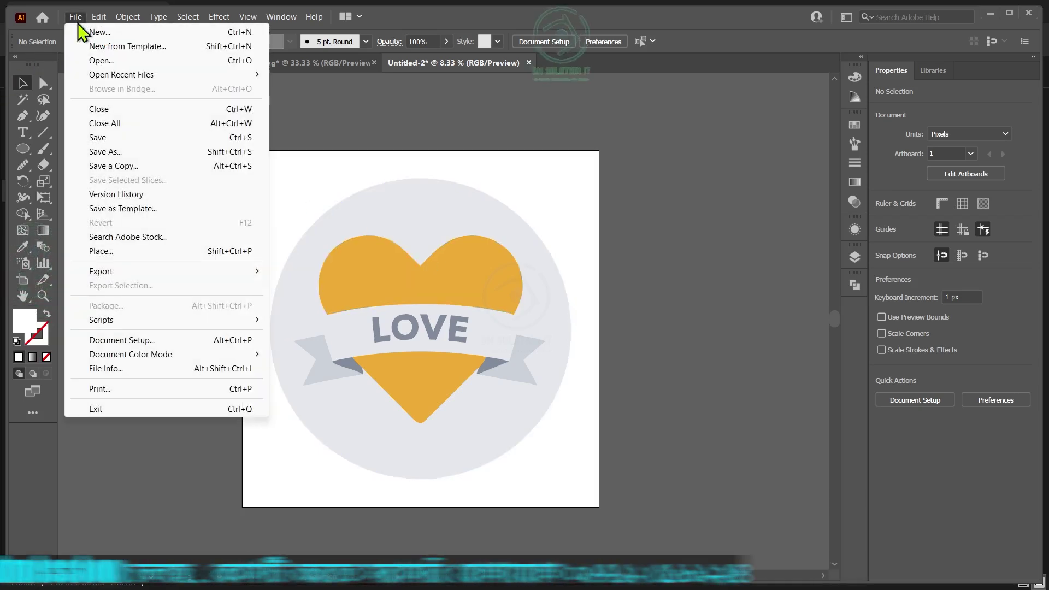
click(121, 154)
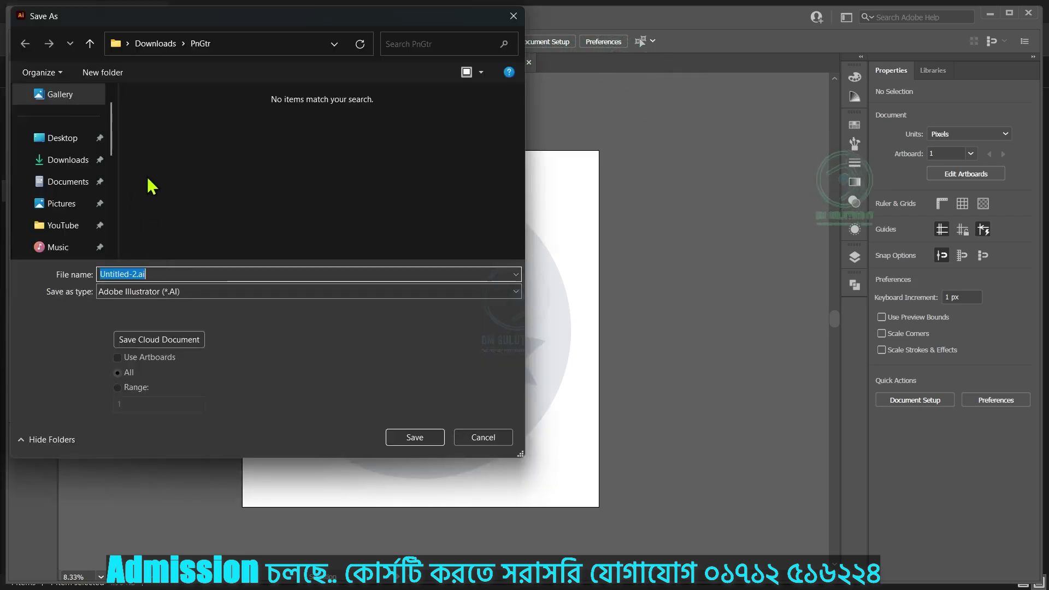
text(Lov-ico-)
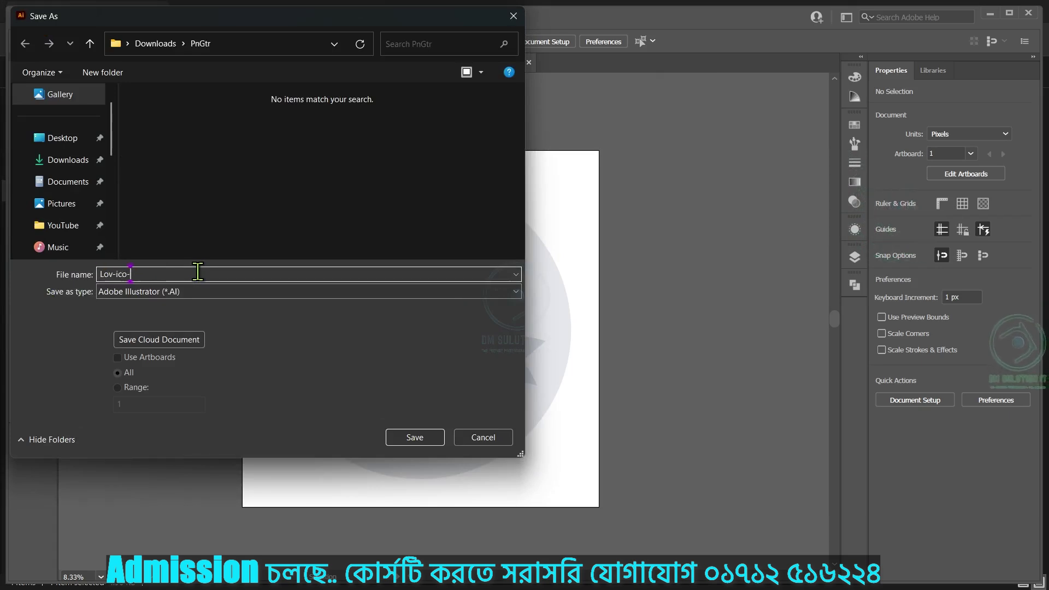
text(02)
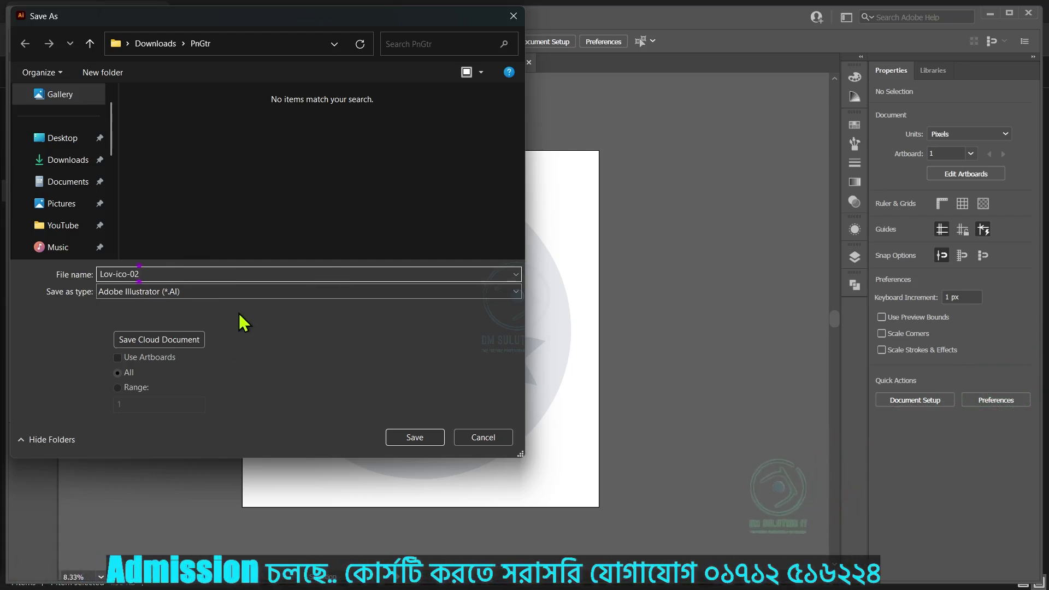
click(170, 294)
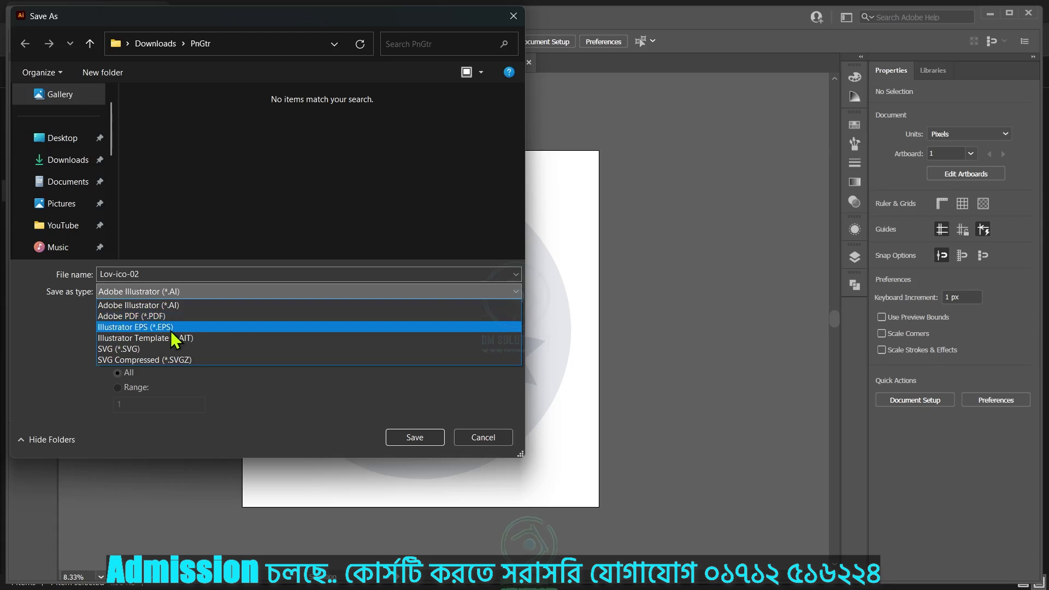
click(116, 328)
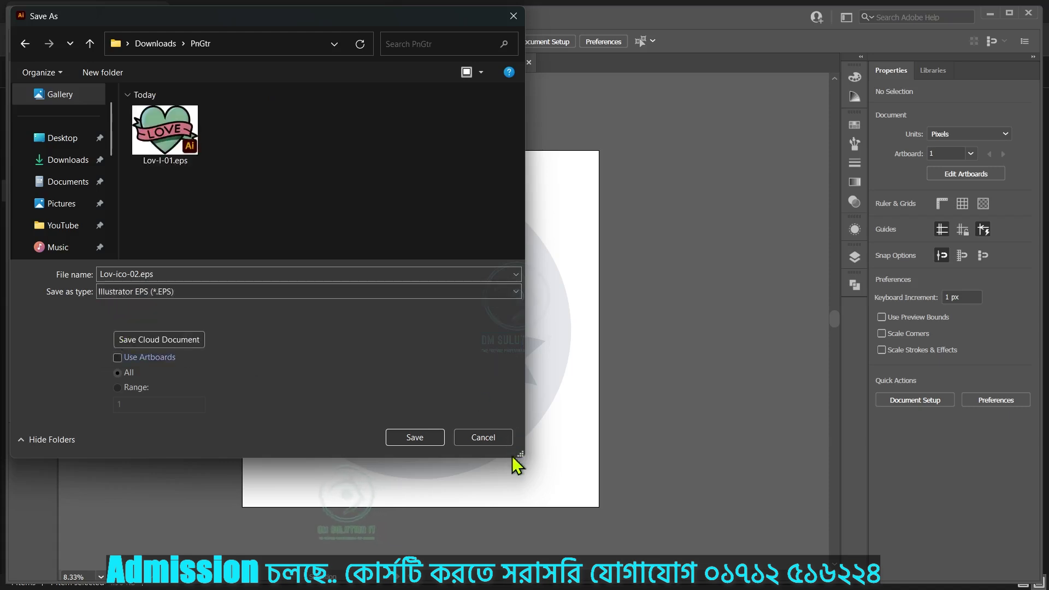
click(410, 438)
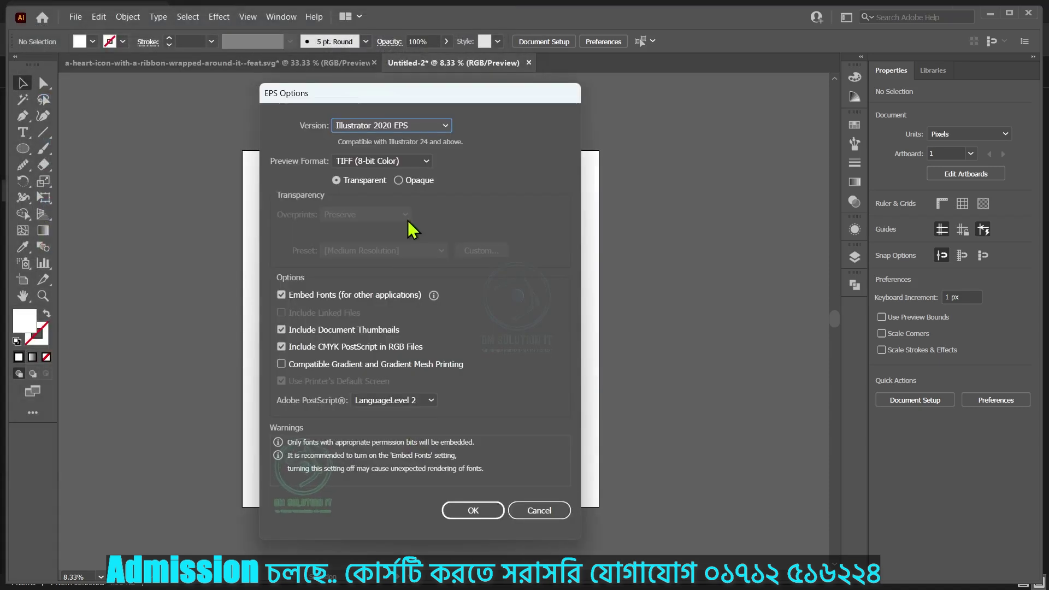
Set the EPS version to Illustrator CC EPS and complete the save, accepting the legacy format.
drag(356, 96, 395, 97)
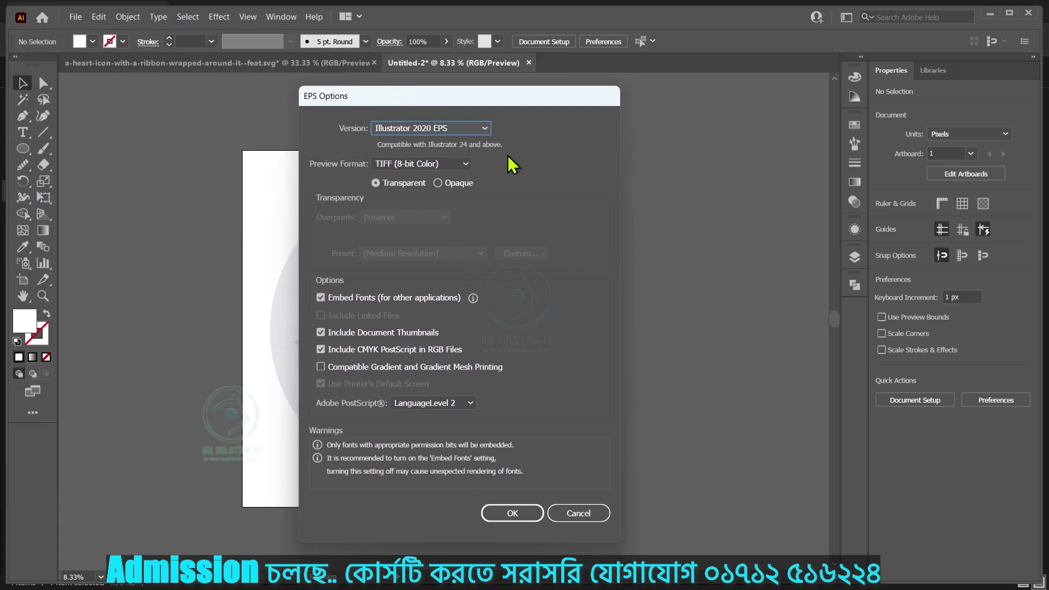
click(467, 130)
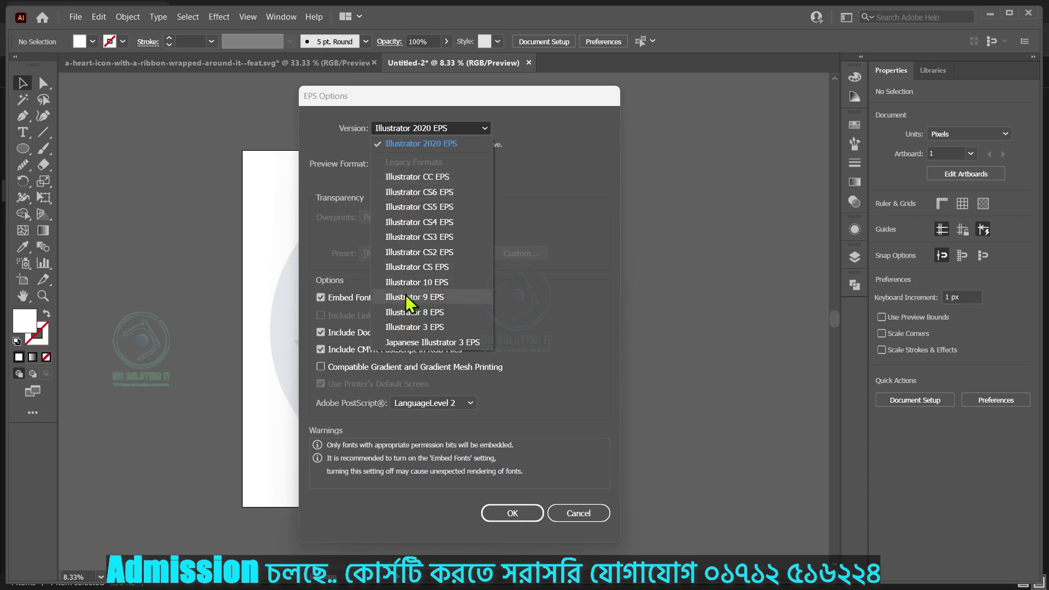
click(412, 176)
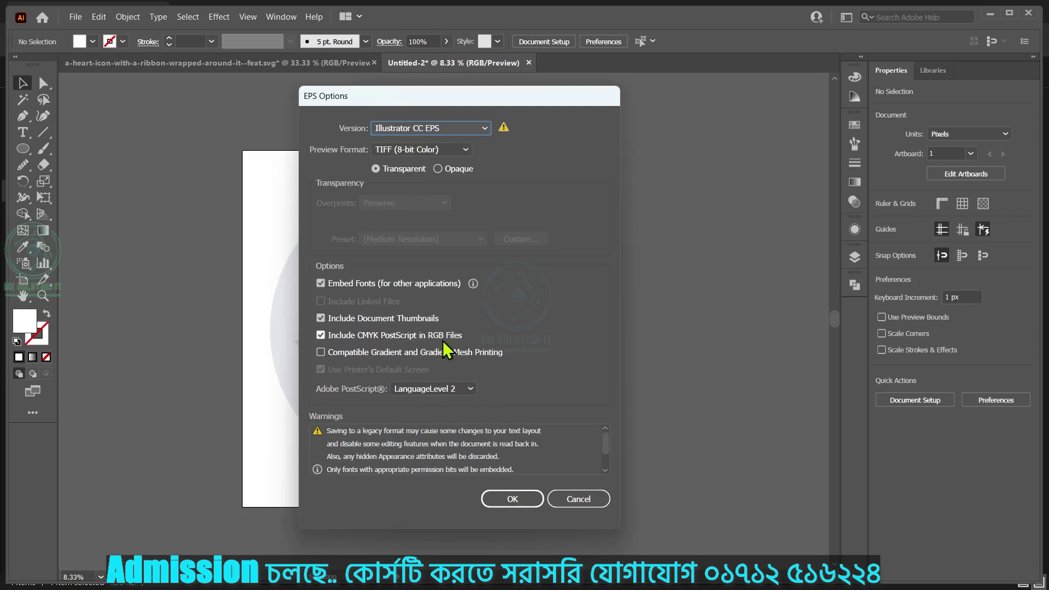
click(511, 499)
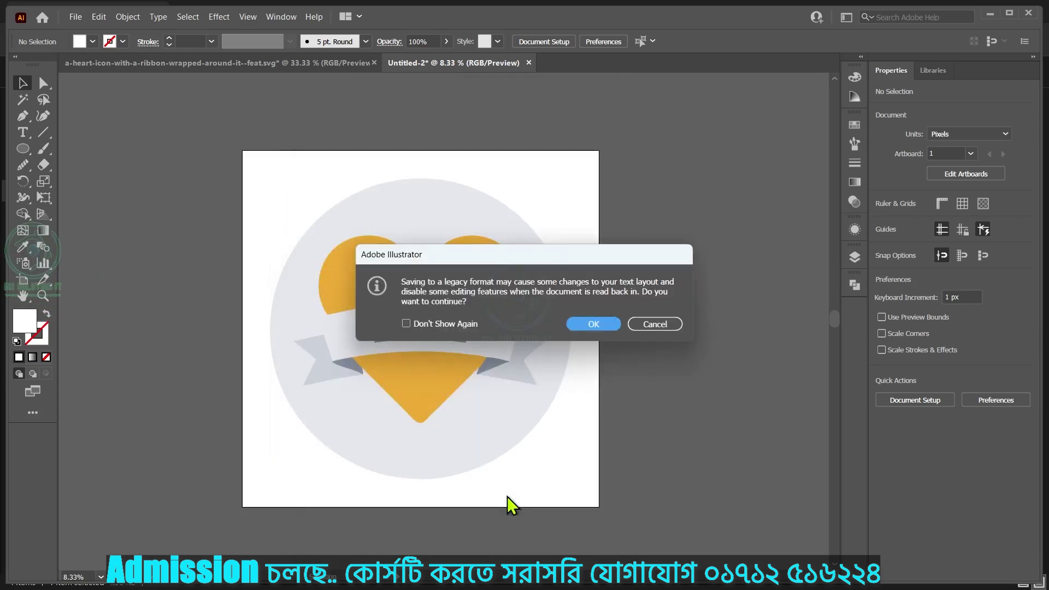
drag(454, 252, 387, 202)
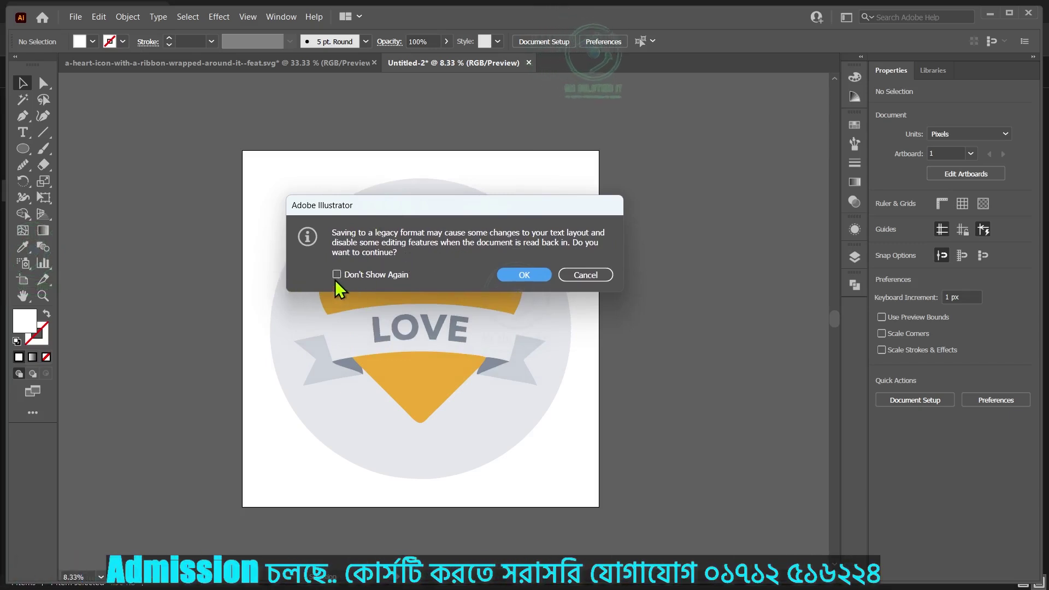
click(520, 275)
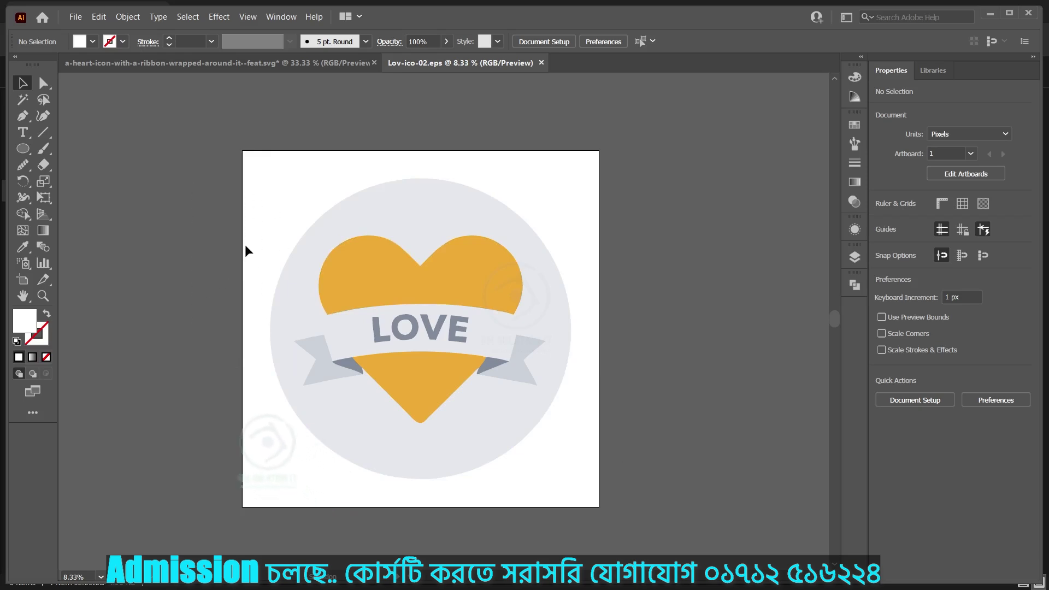
Export the badge as a PNG named Lov-ico-02 in the PnGtr folder, using the artboards.
click(76, 17)
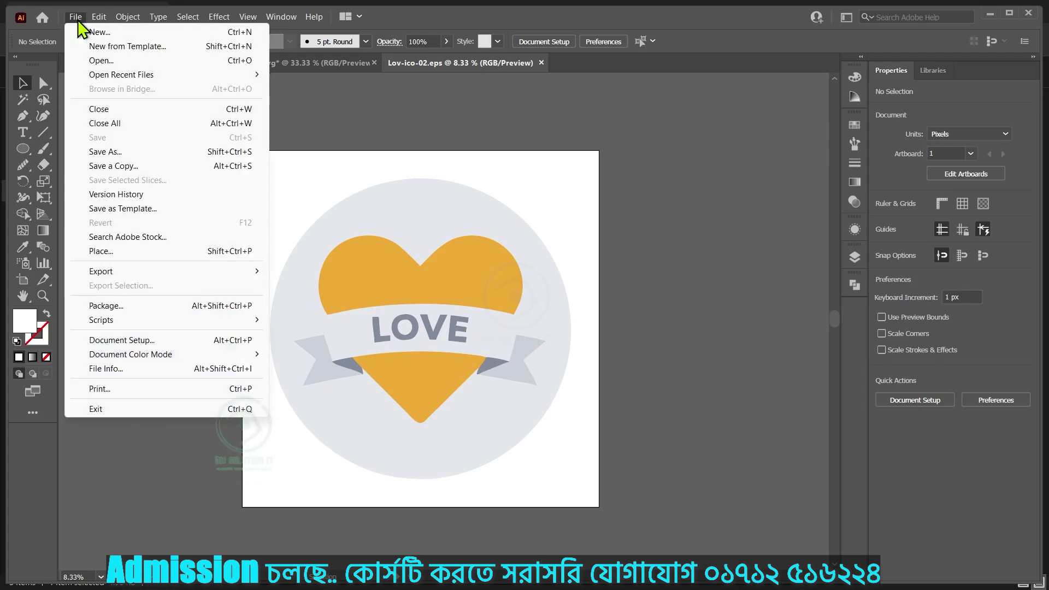
mouse_move(146, 272)
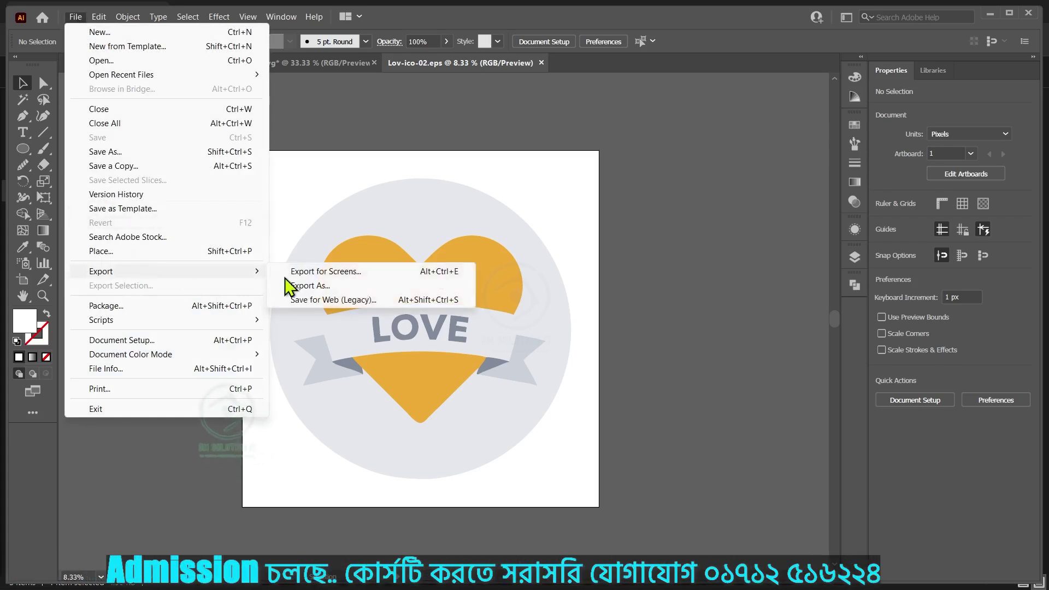
click(347, 288)
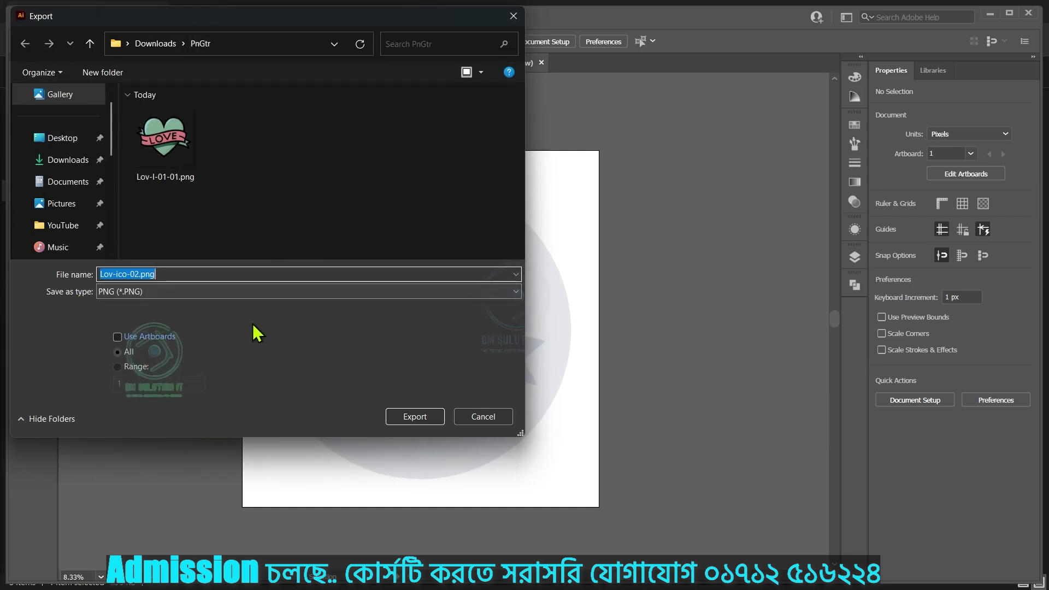
click(204, 291)
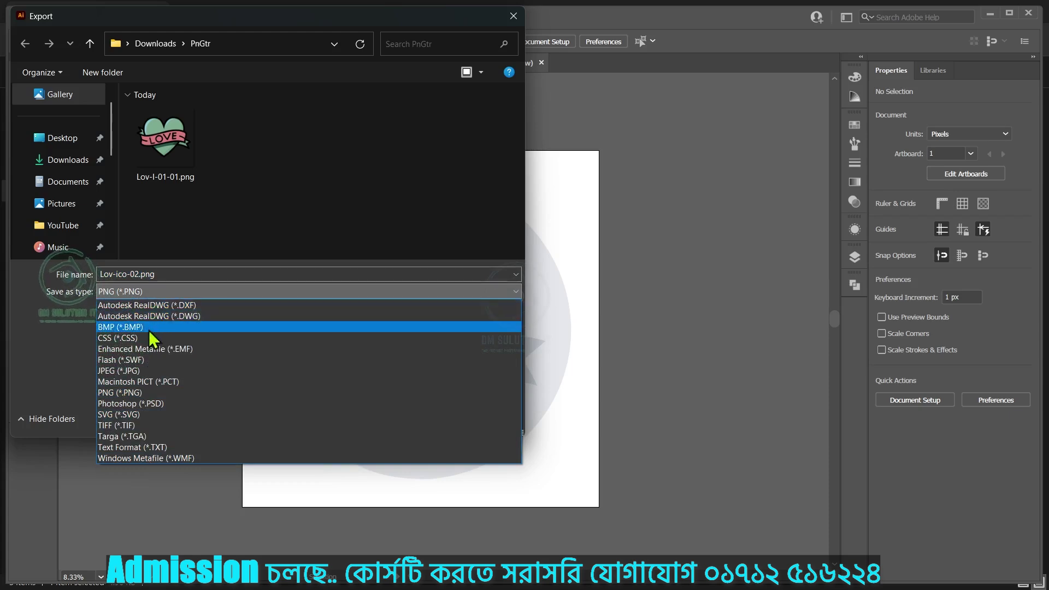
click(109, 395)
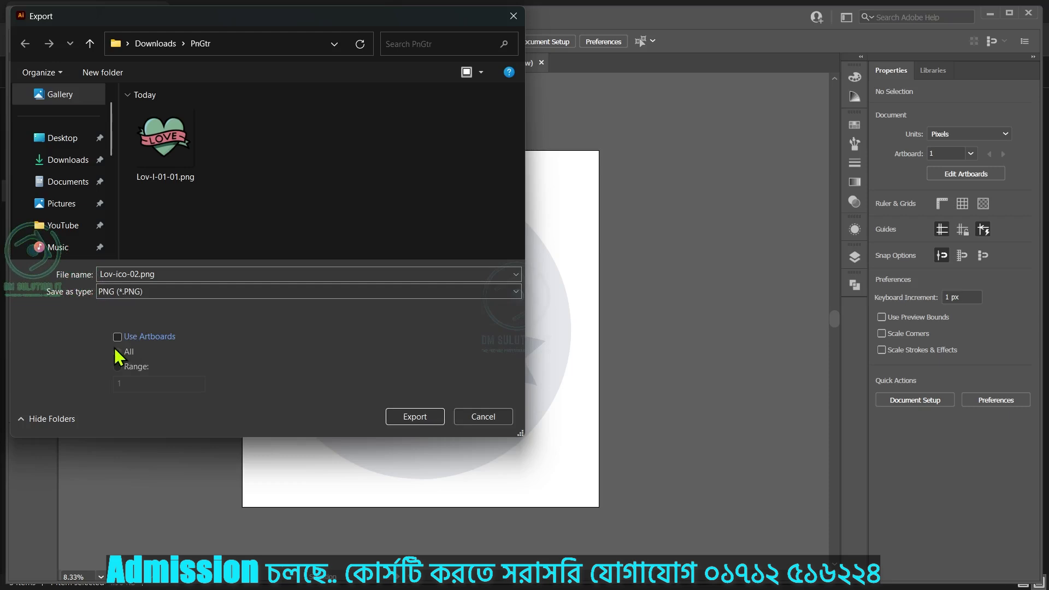
click(118, 337)
click(415, 417)
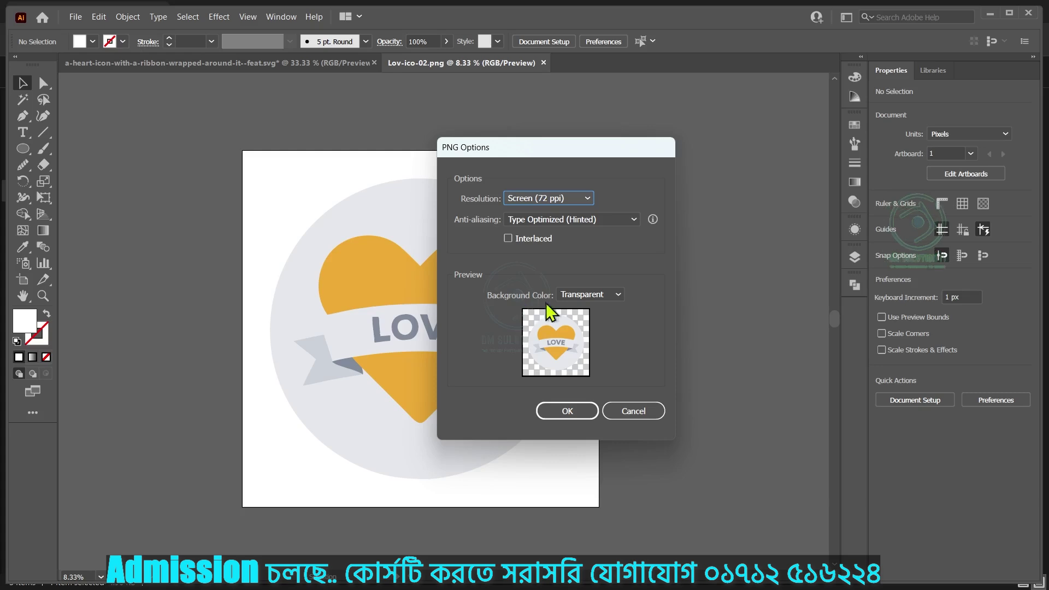
Complete the PNG export with a transparent background and switch to the PnGtr folder in File Explorer.
click(617, 296)
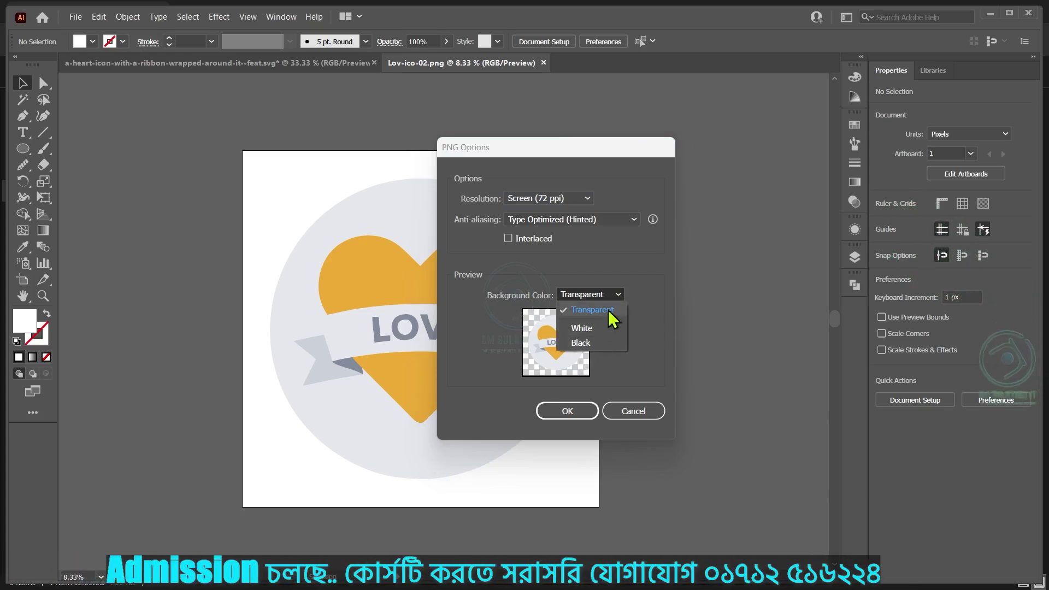
click(592, 310)
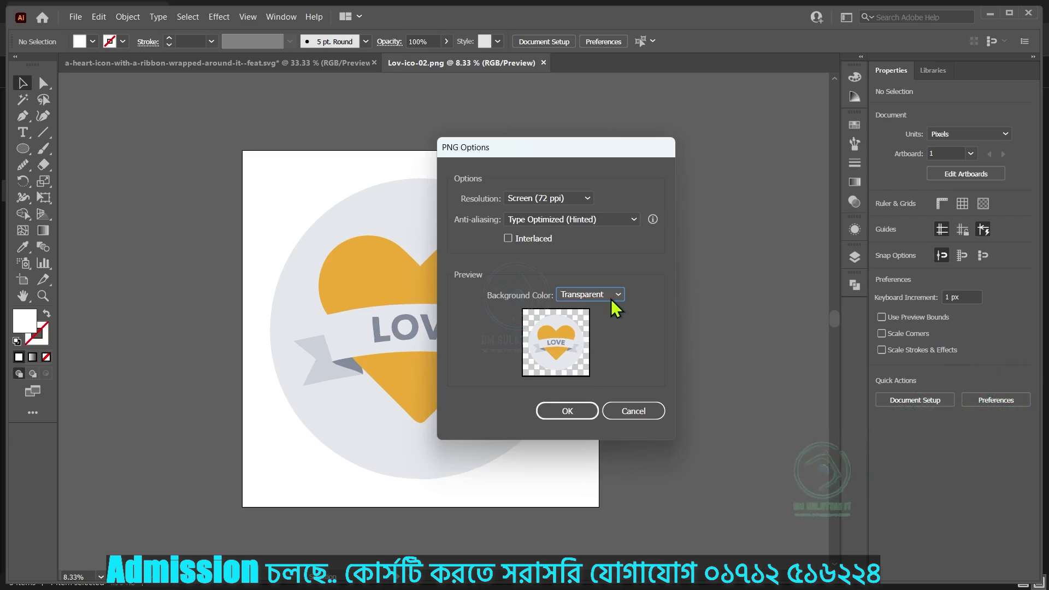
click(578, 413)
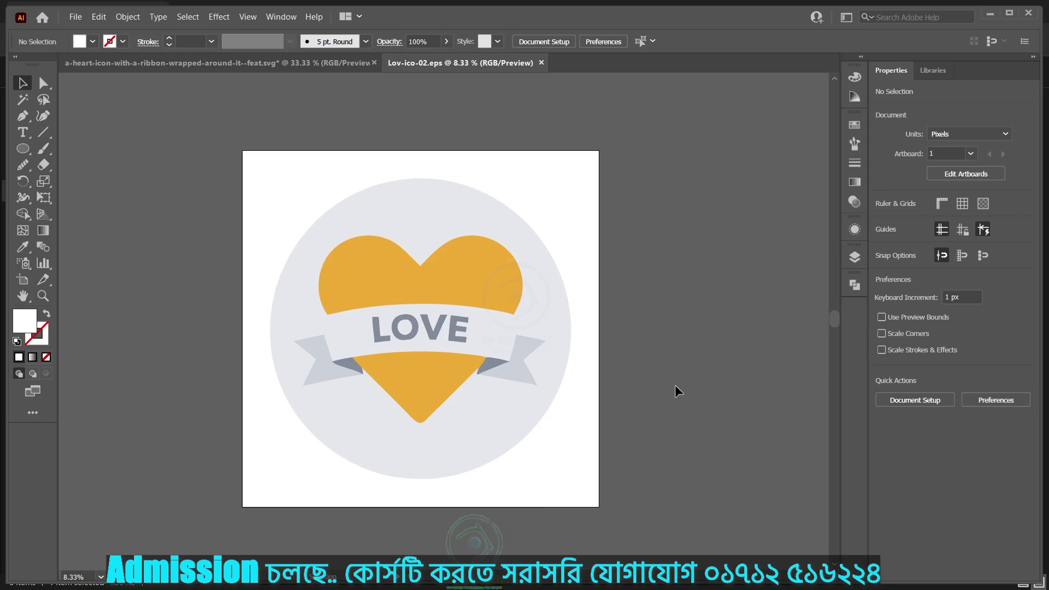
click(990, 13)
click(371, 305)
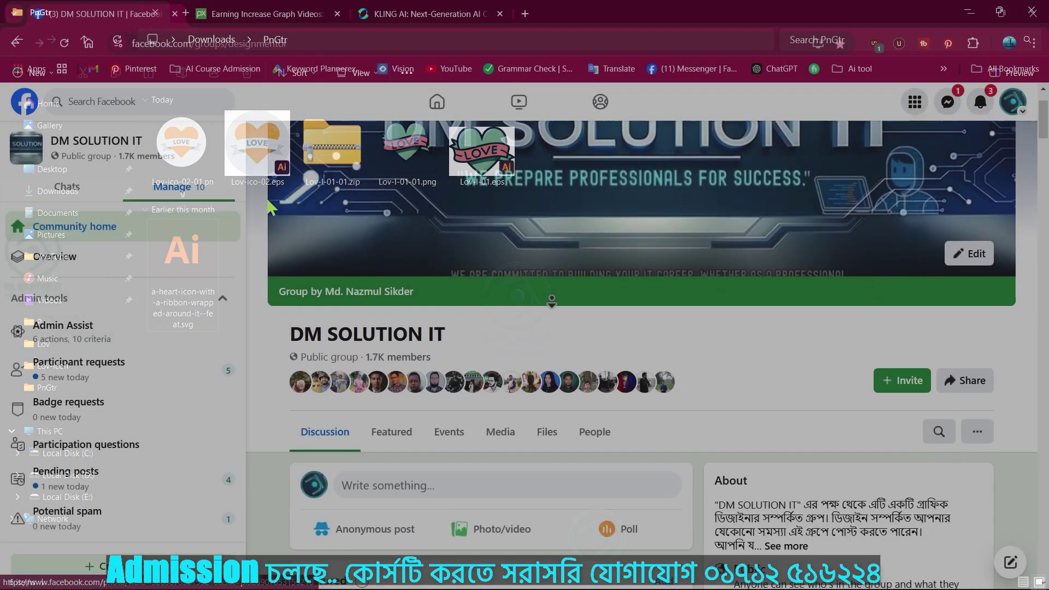
Look through the members' earnings and payment posts in the DM SOLUTION IT Facebook group.
scroll(551, 302, down, 8)
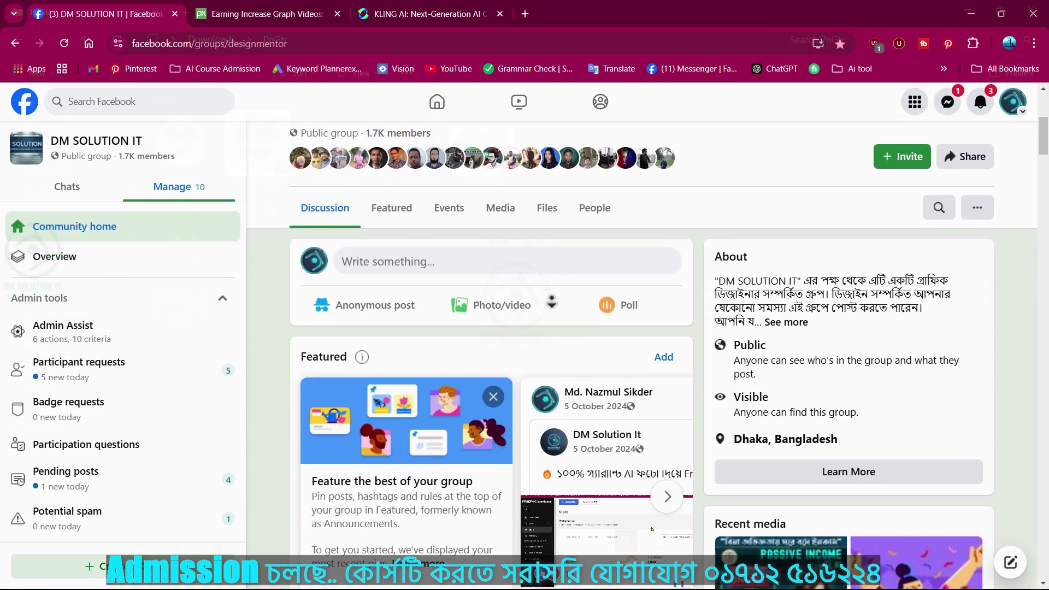
scroll(551, 303, down, 8)
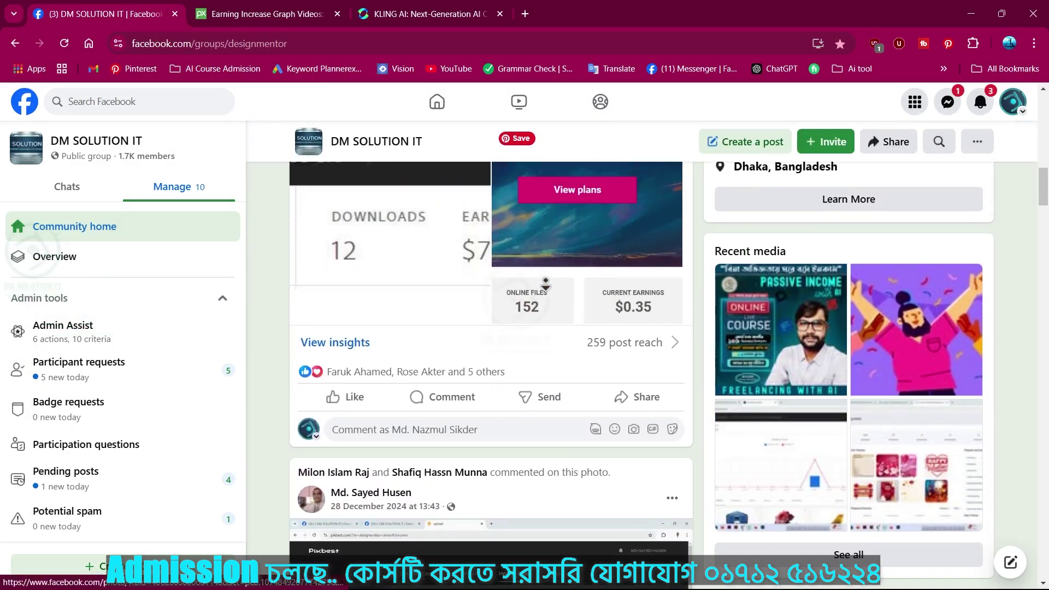
scroll(546, 278, down, 10)
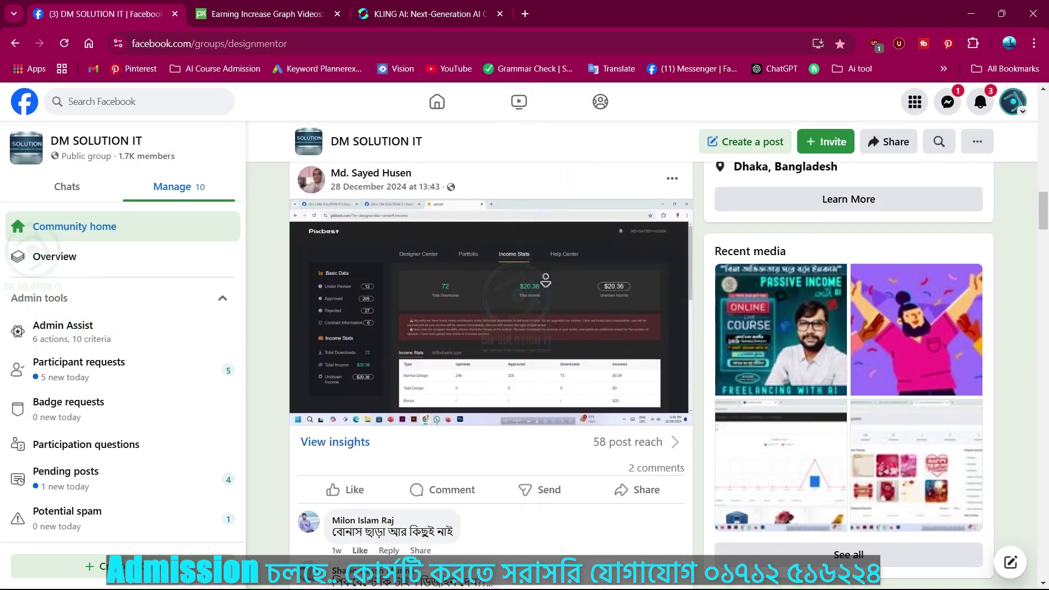
scroll(546, 278, down, 5)
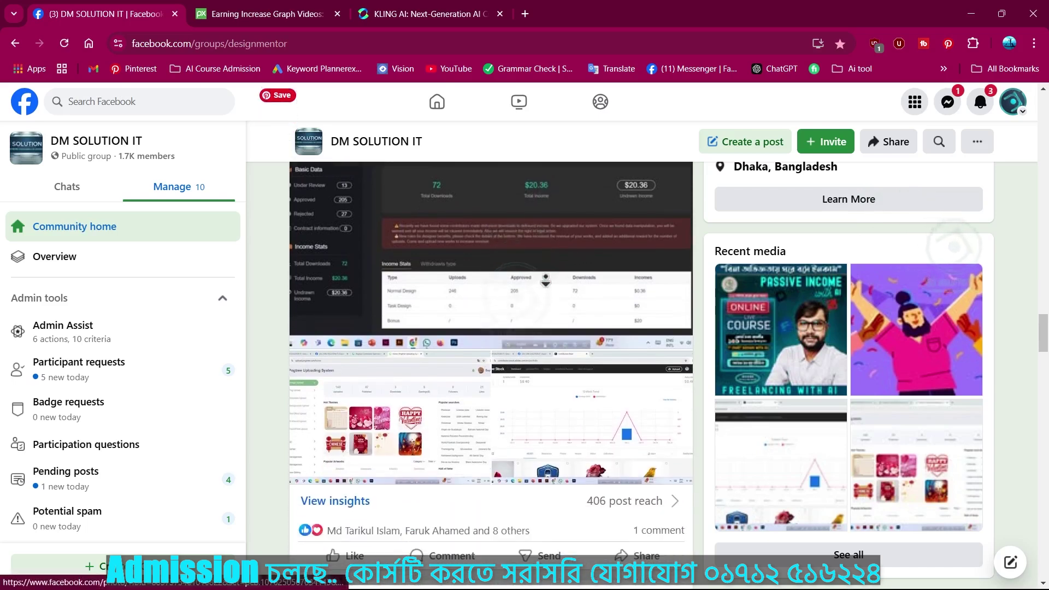
scroll(545, 281, down, 5)
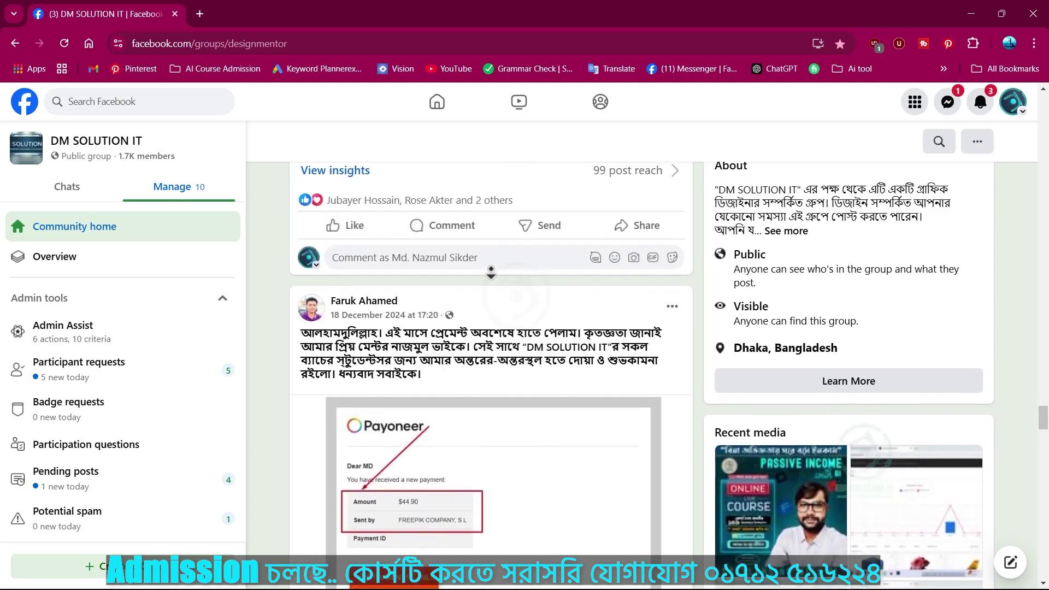
scroll(493, 271, down, 2)
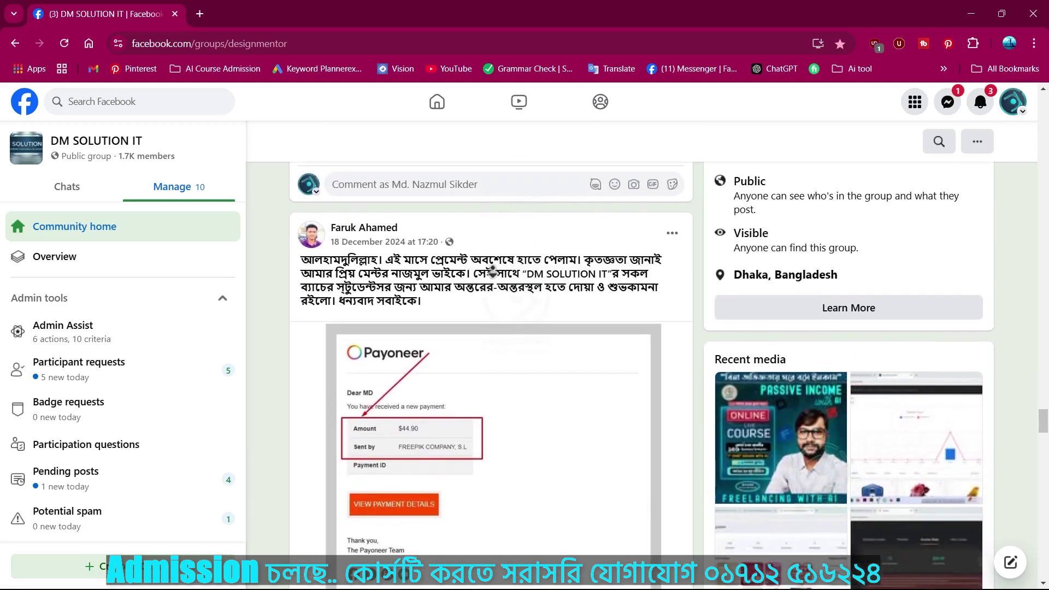
scroll(493, 270, down, 2)
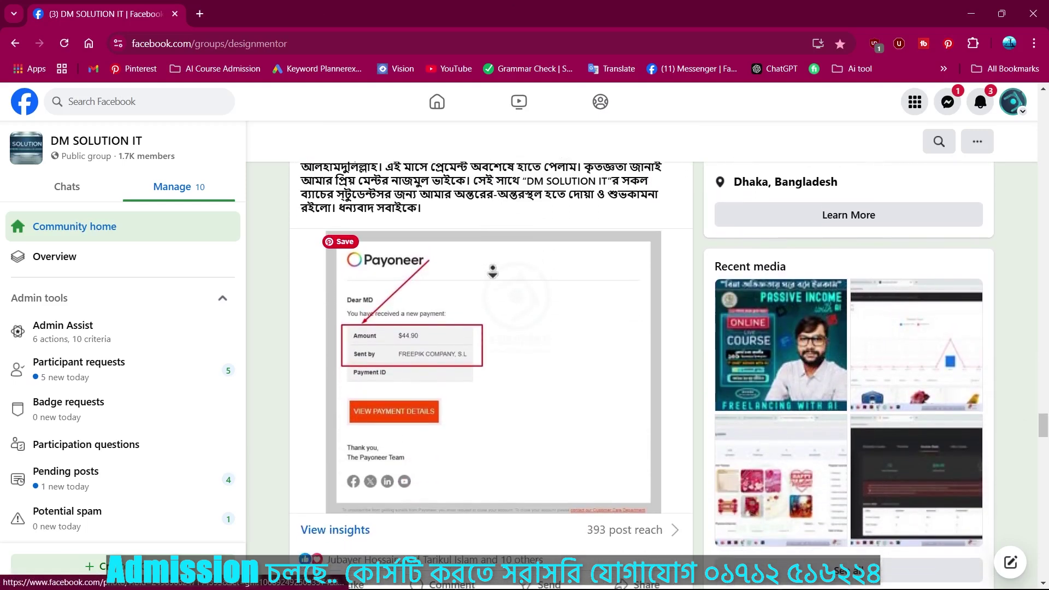
scroll(492, 270, down, 2)
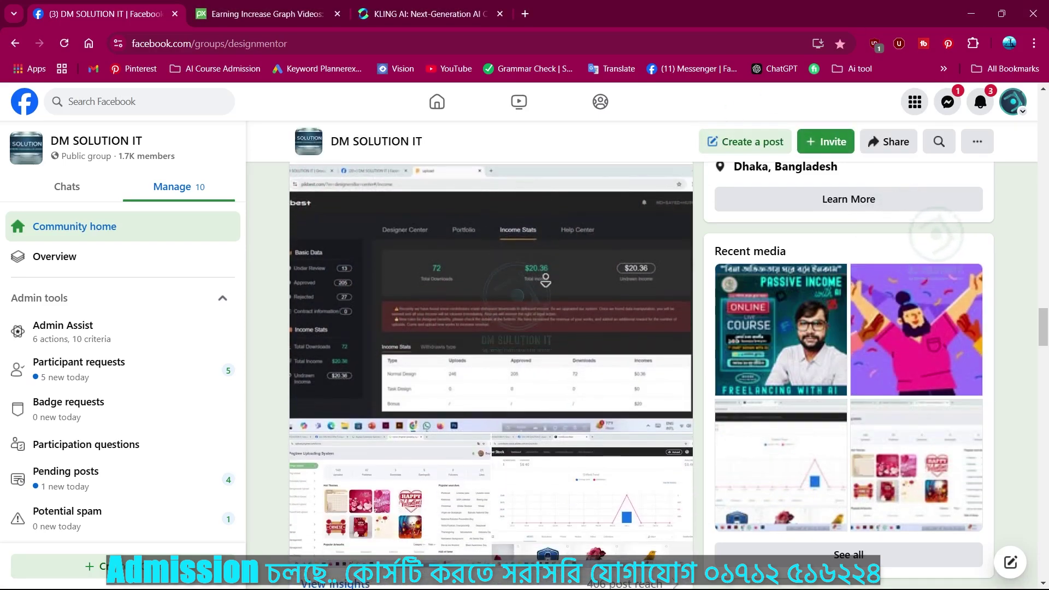
scroll(545, 279, down, 1)
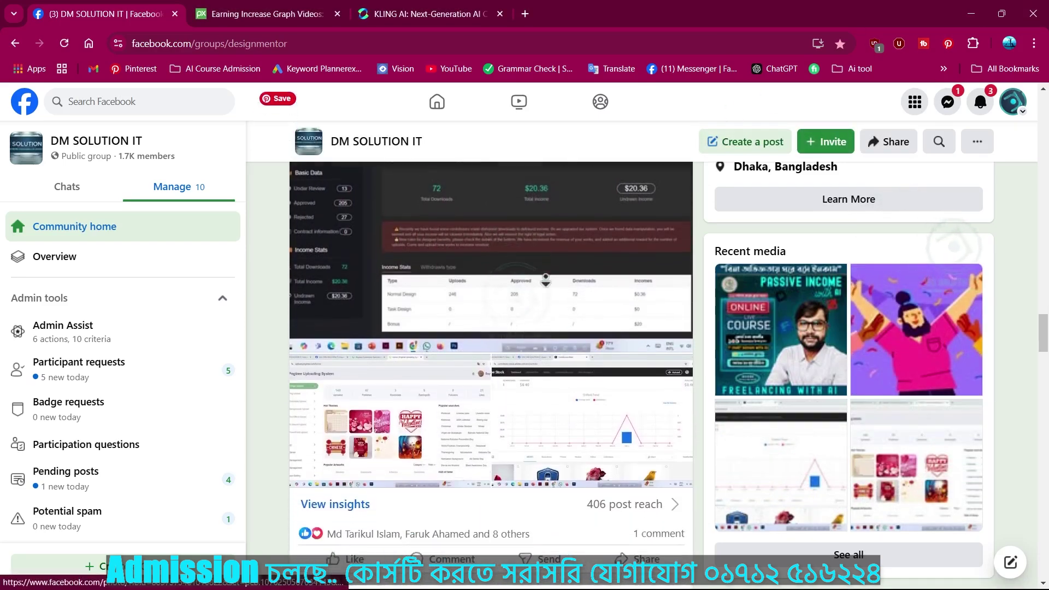
scroll(545, 280, down, 1)
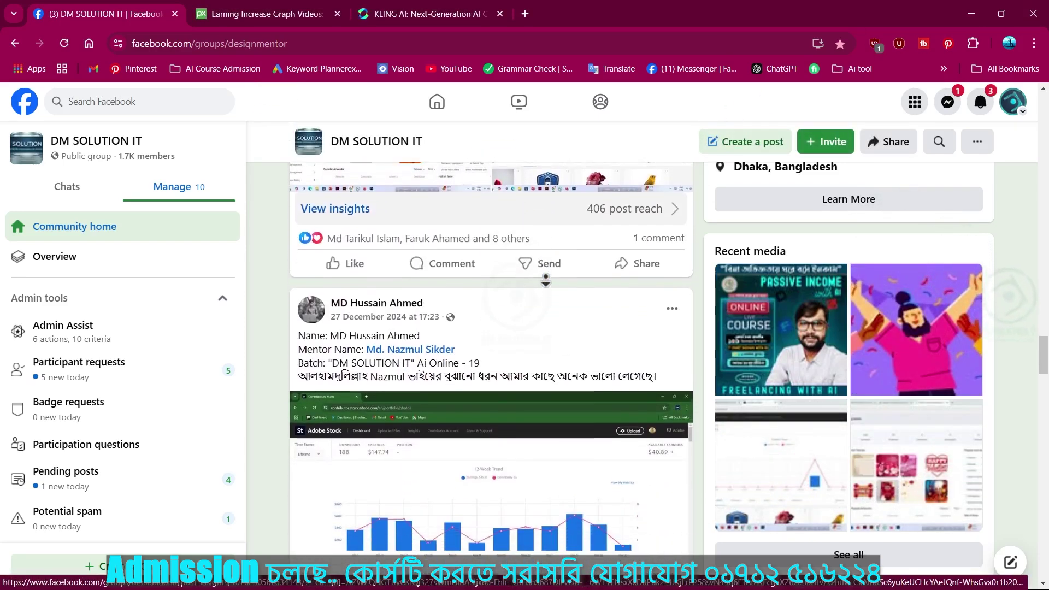
scroll(545, 280, down, 1)
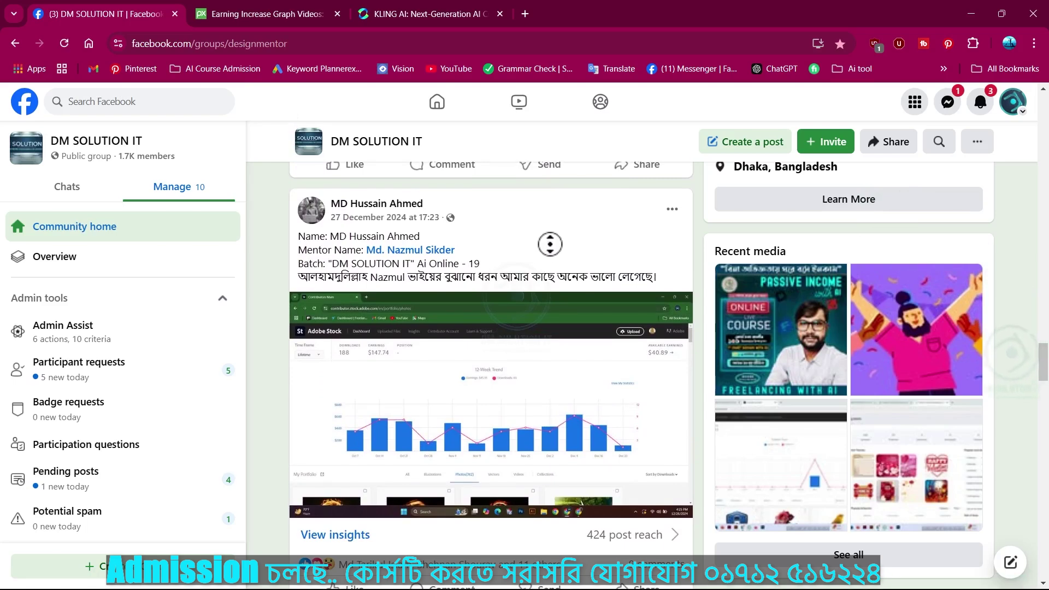
scroll(549, 243, down, 10)
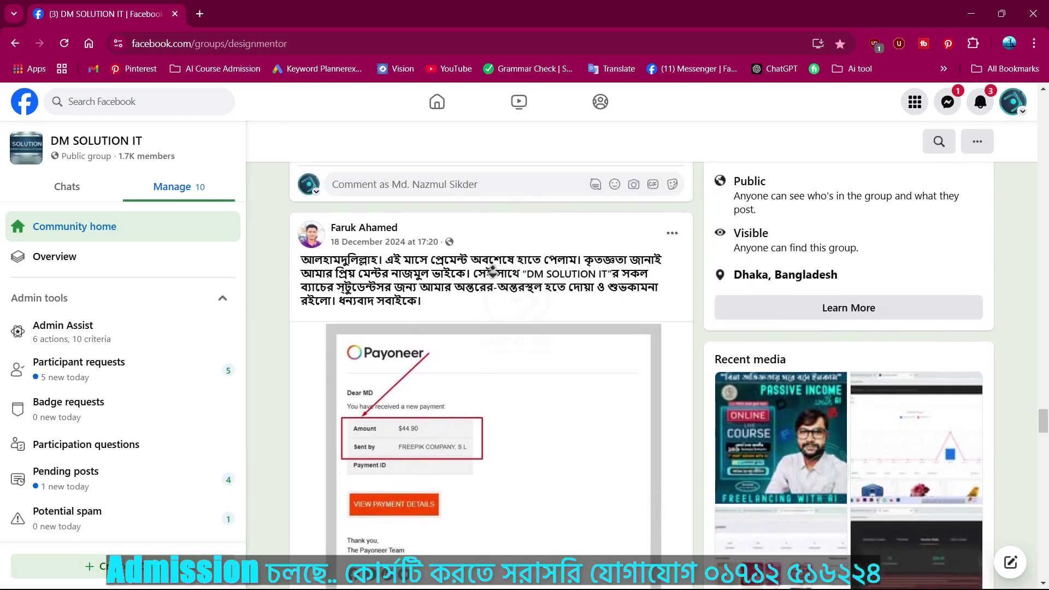
scroll(493, 270, down, 4)
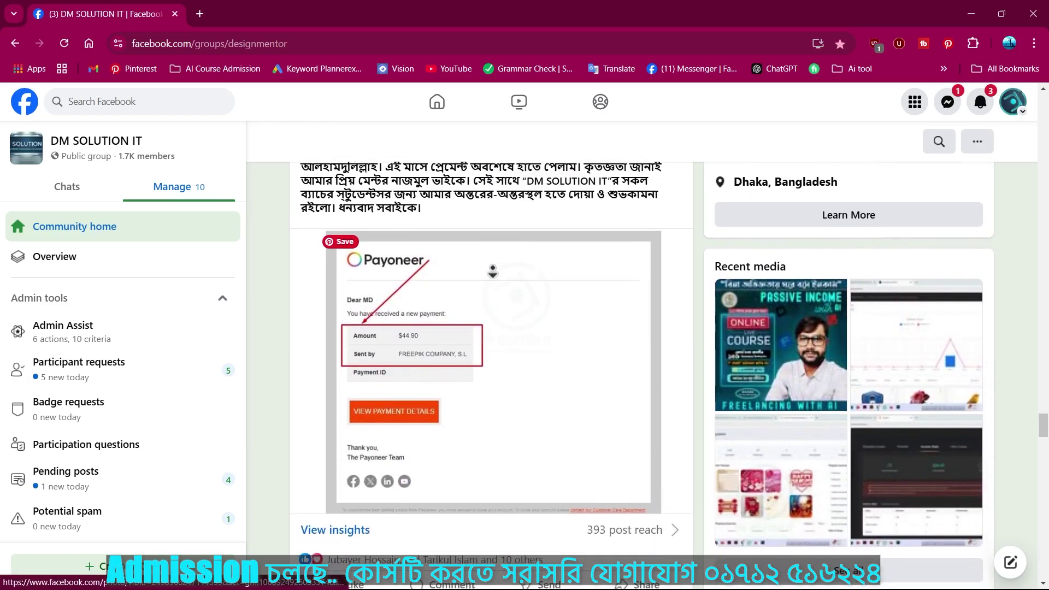
scroll(492, 269, down, 2)
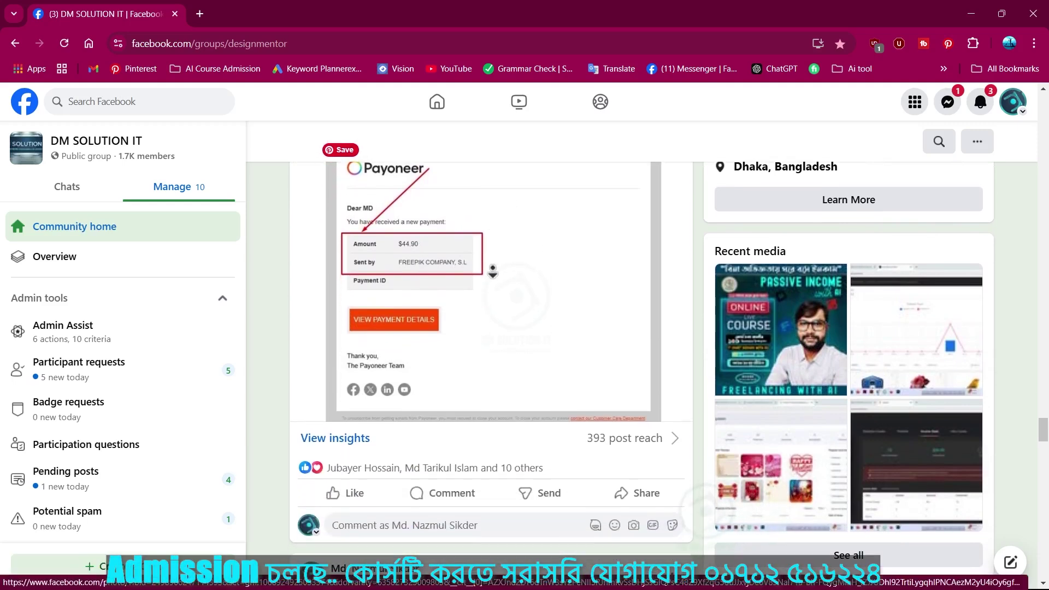
scroll(492, 269, down, 2)
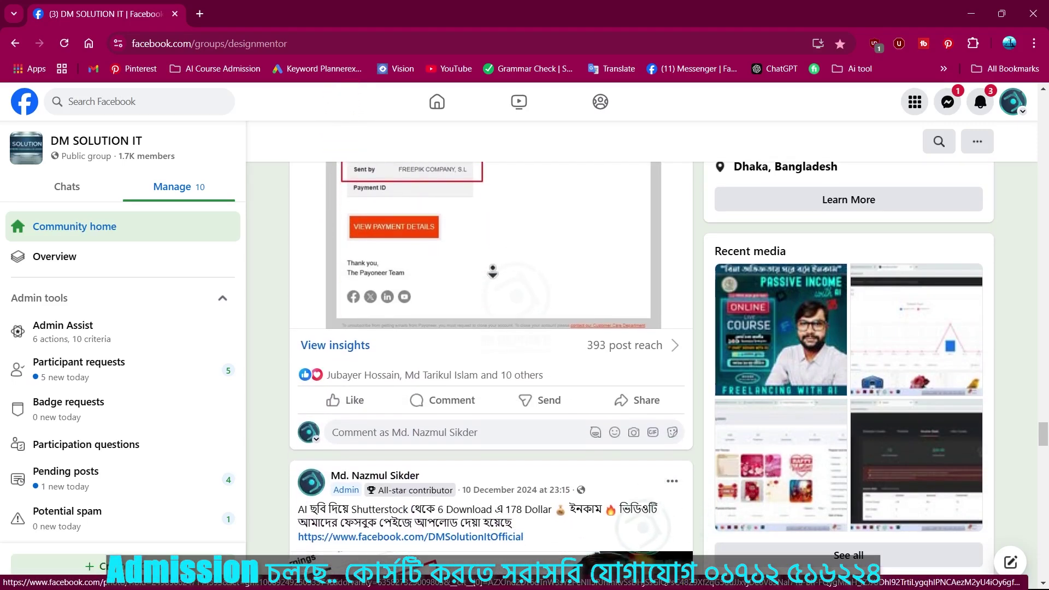
scroll(493, 271, down, 2)
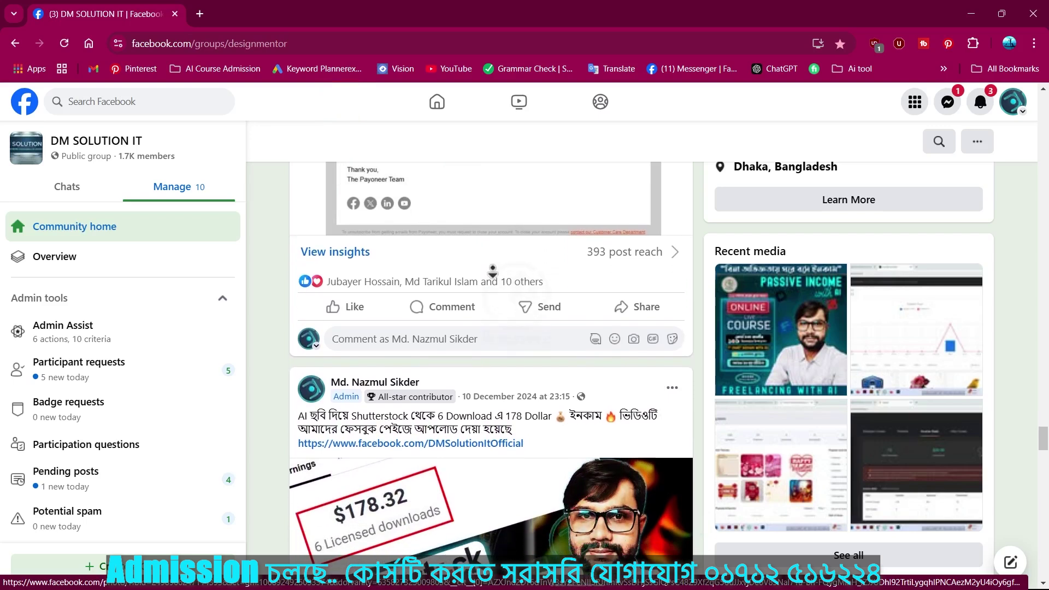
scroll(493, 270, down, 2)
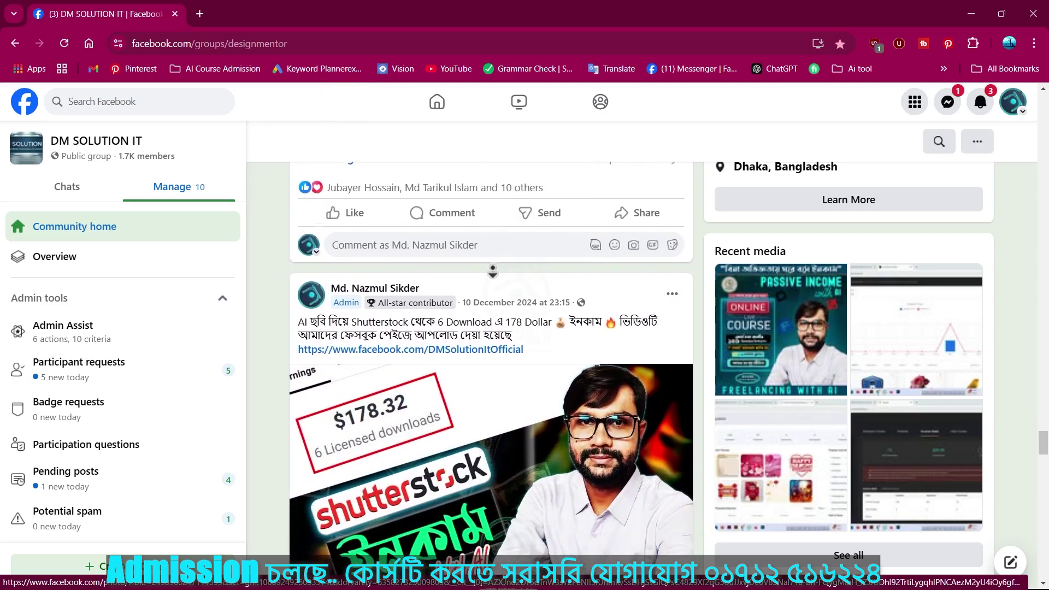
scroll(493, 271, down, 2)
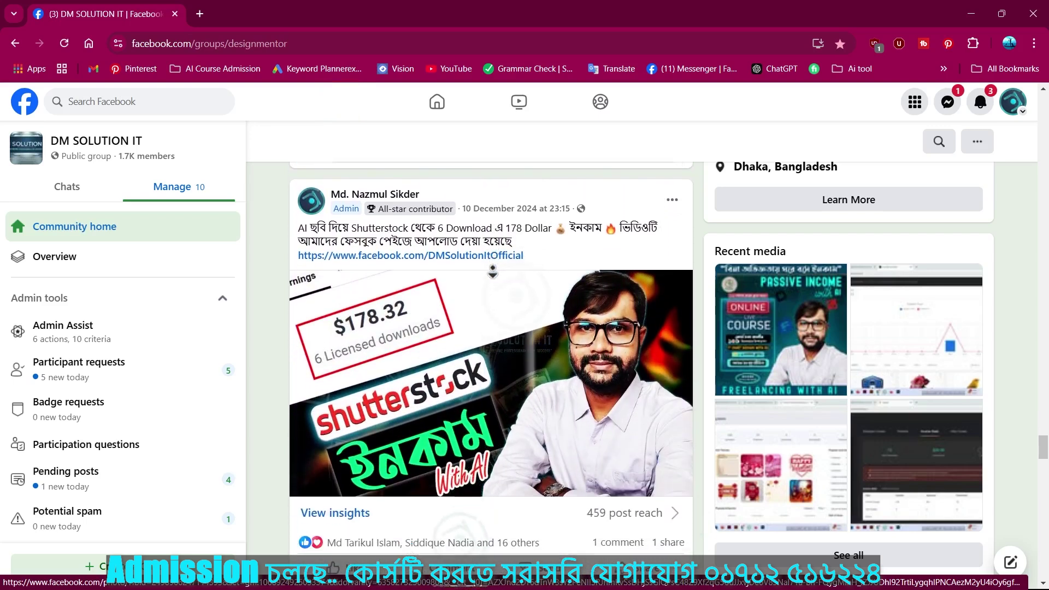
scroll(493, 272, down, 1)
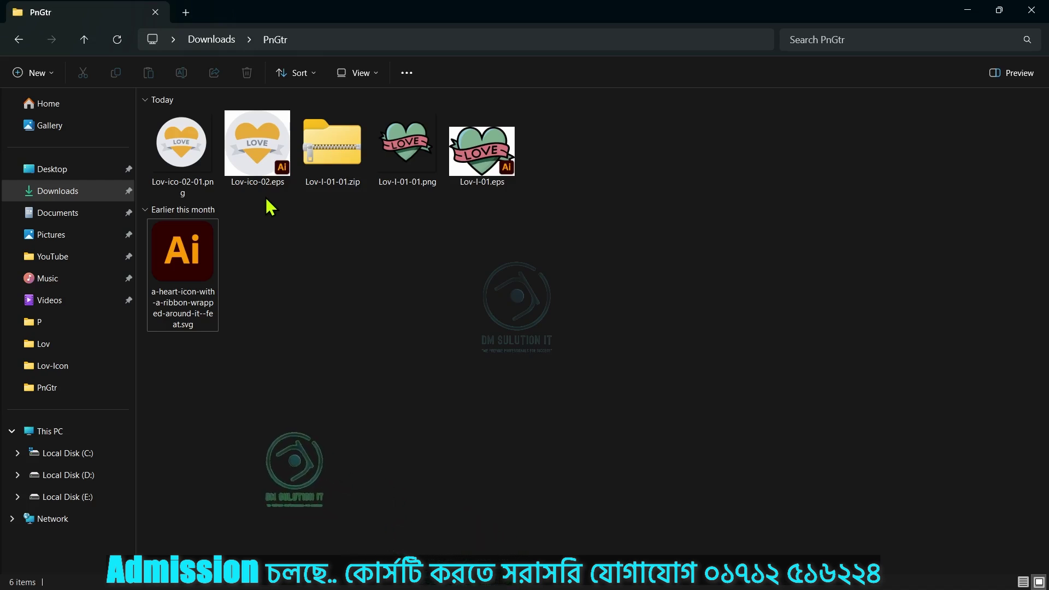
Compress Lov-ico-02.eps and Lov-ico-02-01.png together into a zipped folder in the PnGtr folder.
click(252, 160)
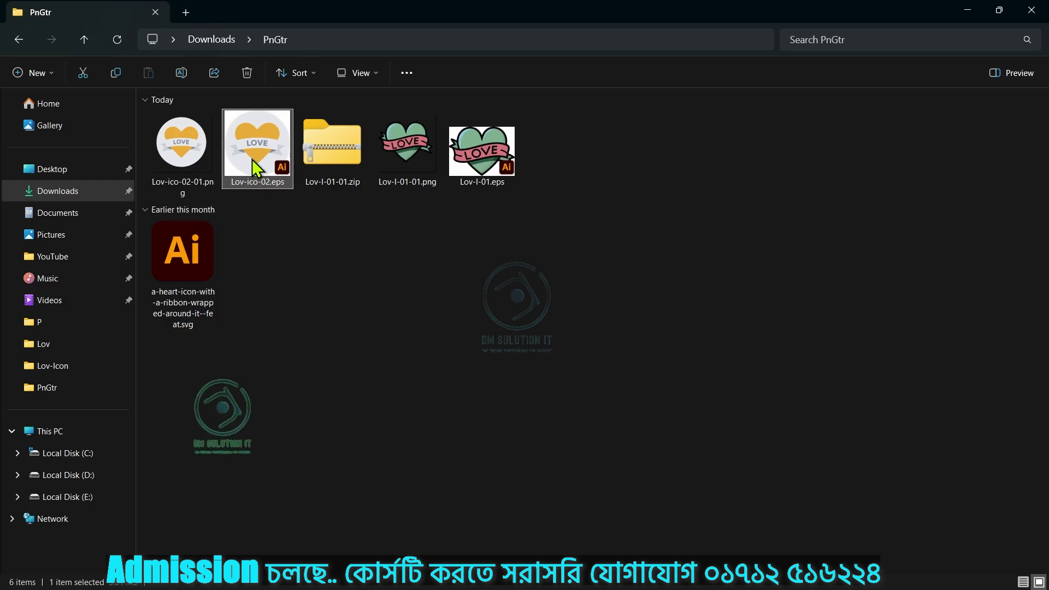
ctrl+click(189, 157)
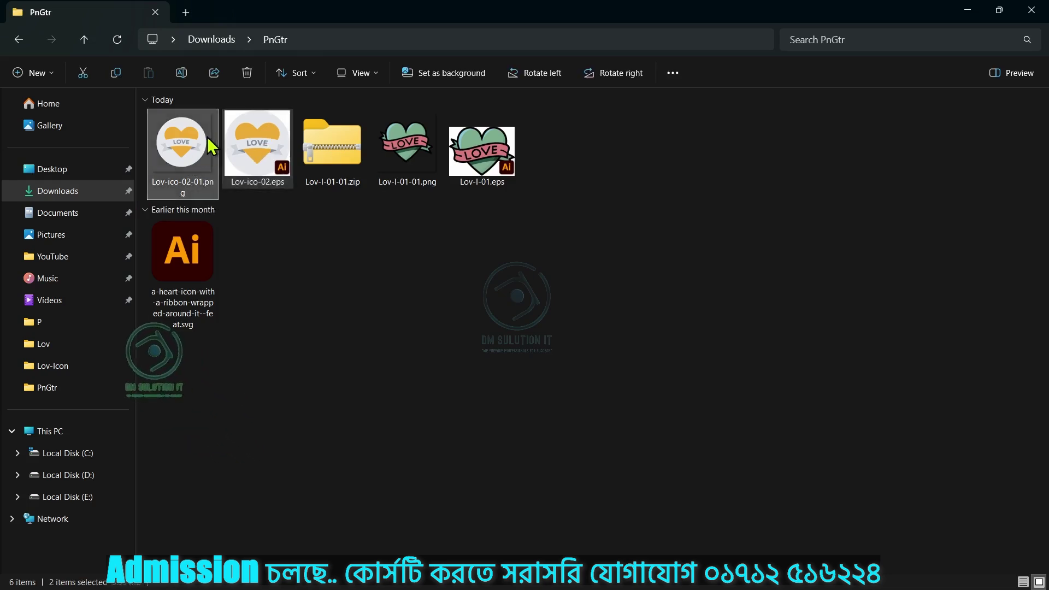
right_click(208, 140)
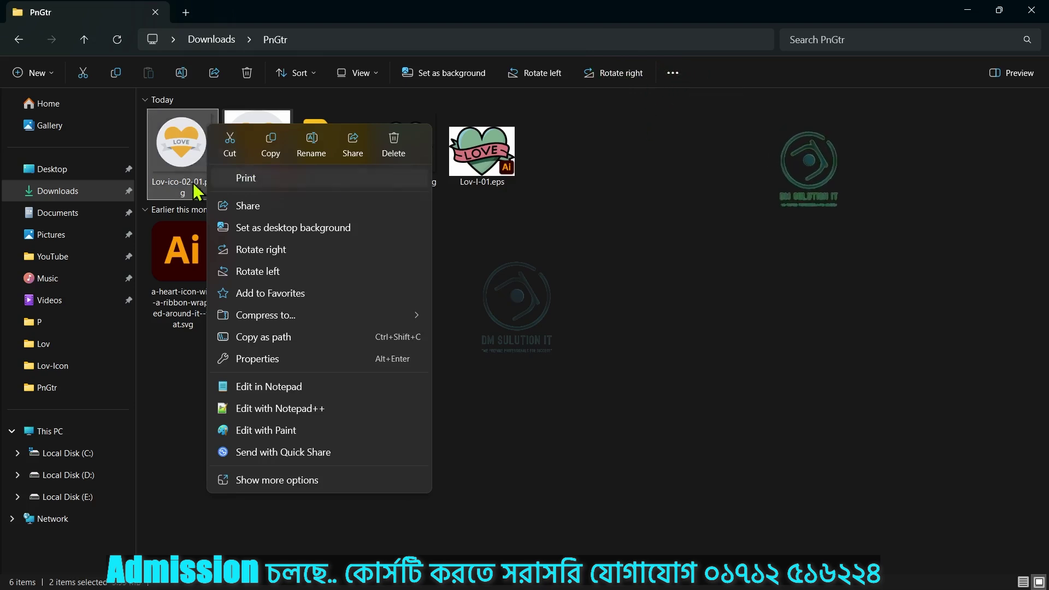
click(284, 481)
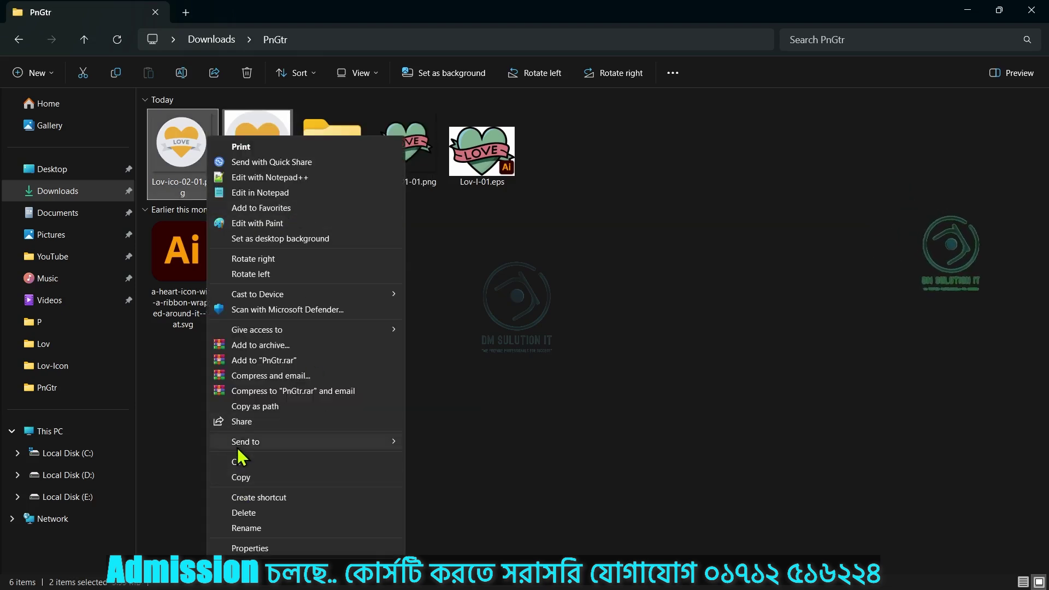
mouse_move(293, 445)
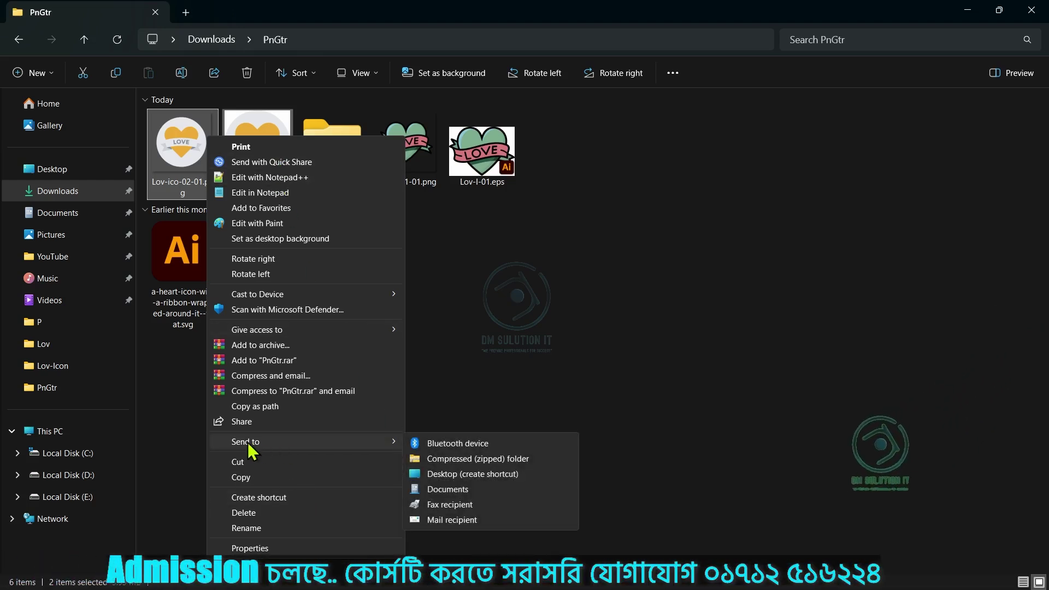
click(464, 464)
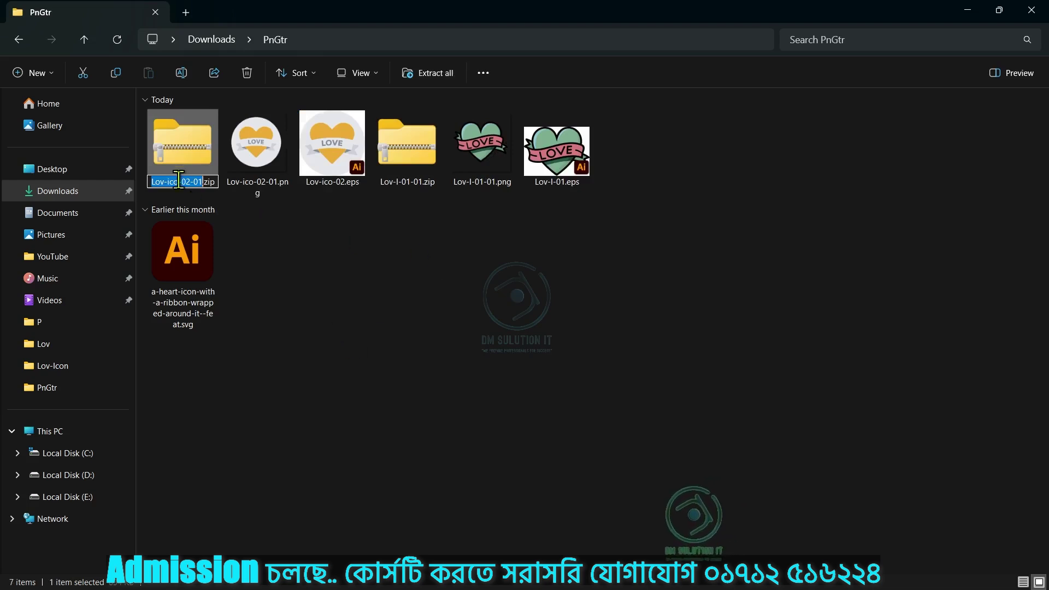
Keep the name Lov-ico-02-01.zip for the new archive and switch to the Pngtree uploading page in the browser.
click(294, 252)
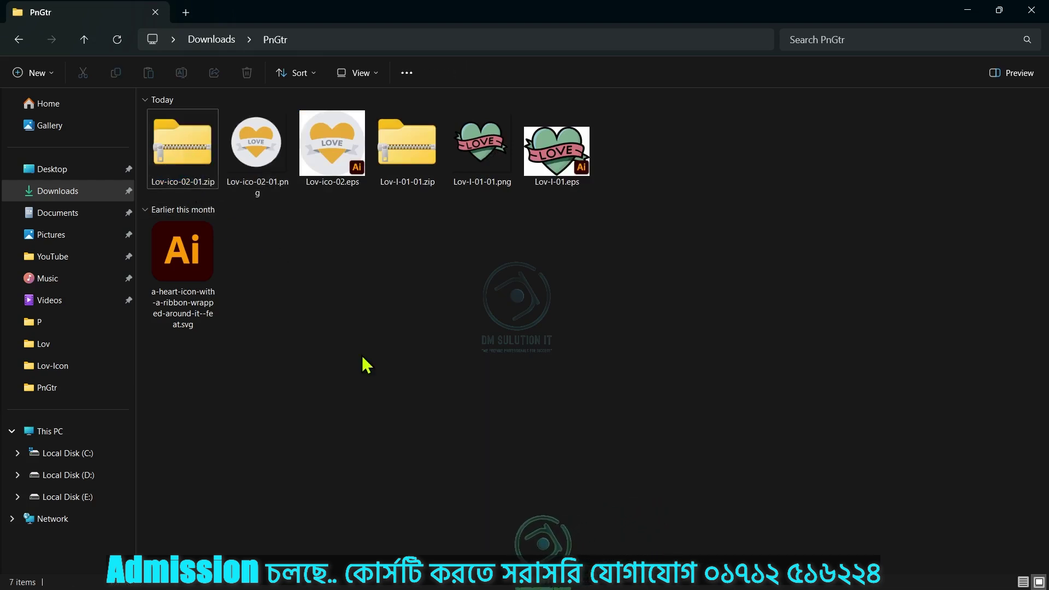
mouse_move(350, 588)
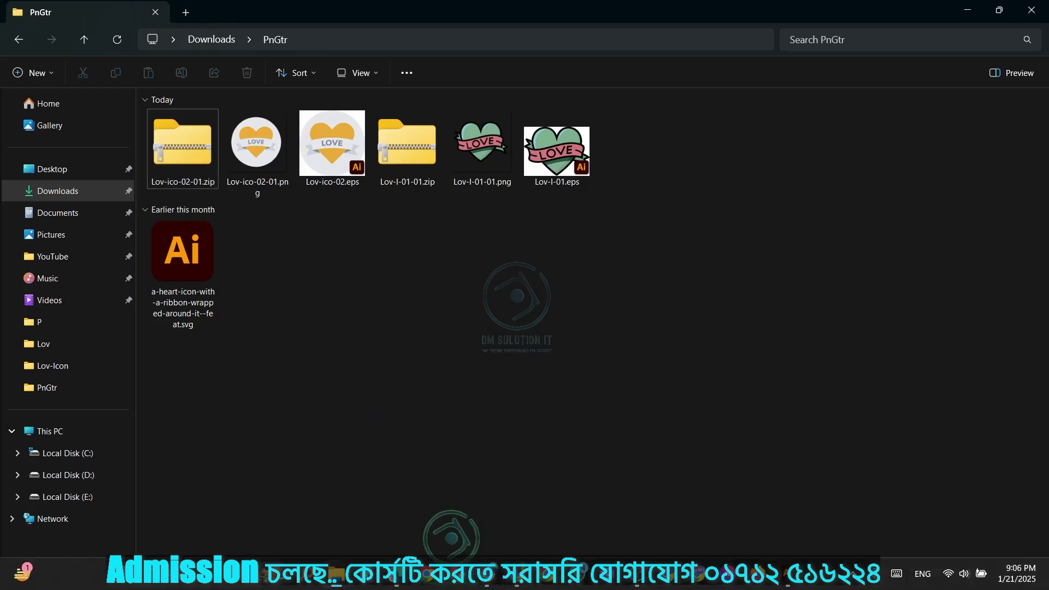
click(402, 576)
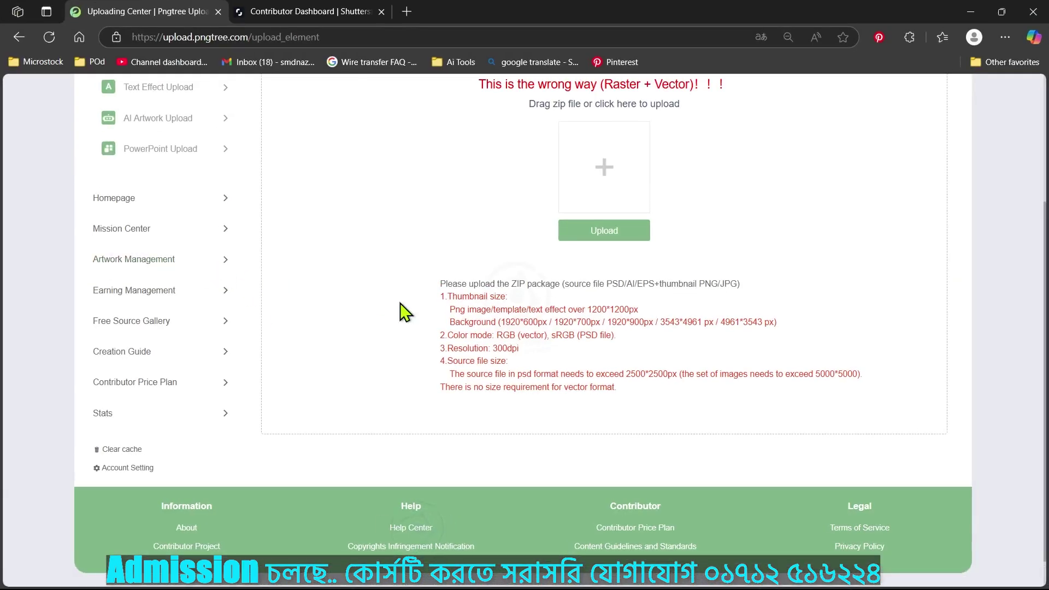
Look through the Png, Backgrounds and AI Artwork upload sections and their file requirements.
scroll(405, 312, up, 3)
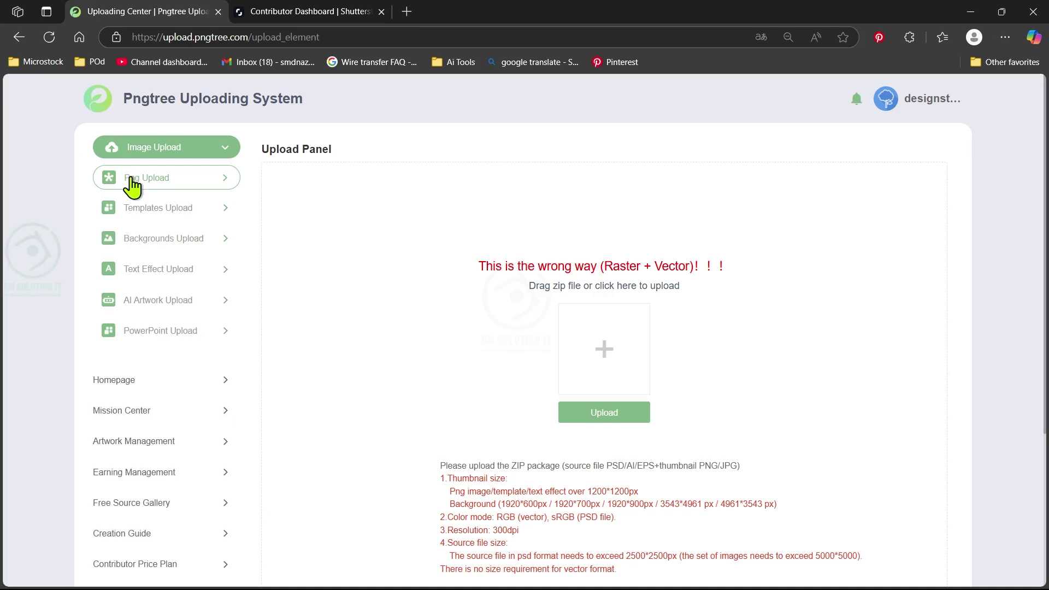
scroll(562, 421, down, 3)
scroll(562, 421, up, 3)
click(137, 239)
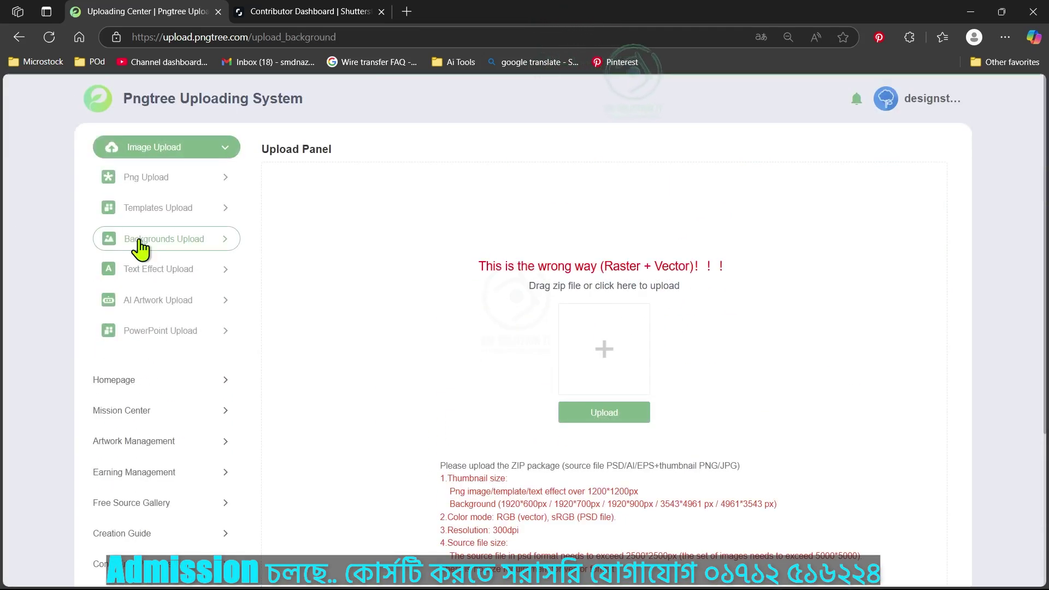
scroll(656, 328, down, 4)
scroll(422, 345, up, 4)
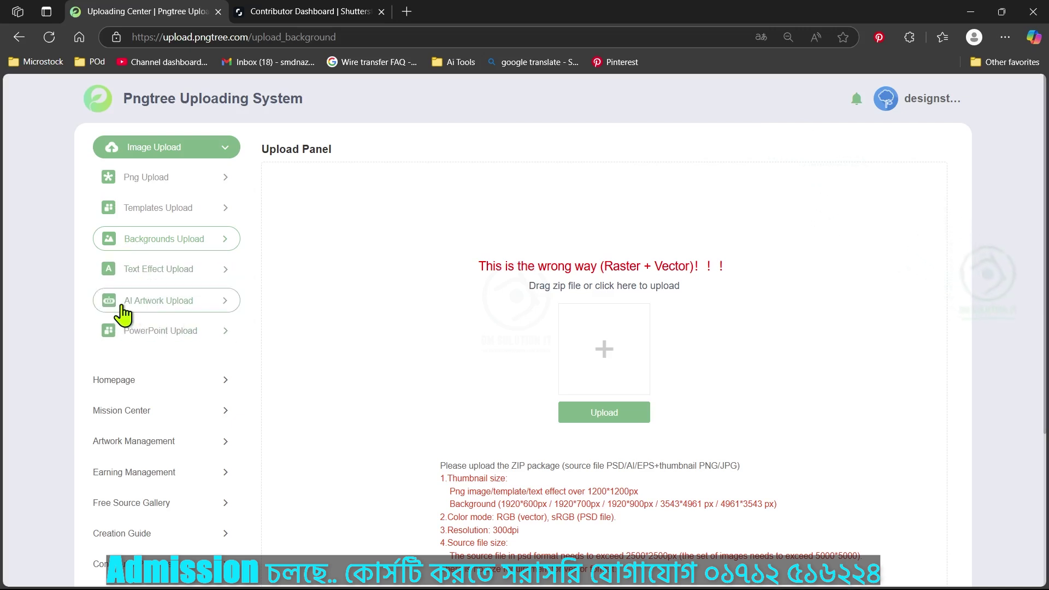
click(203, 300)
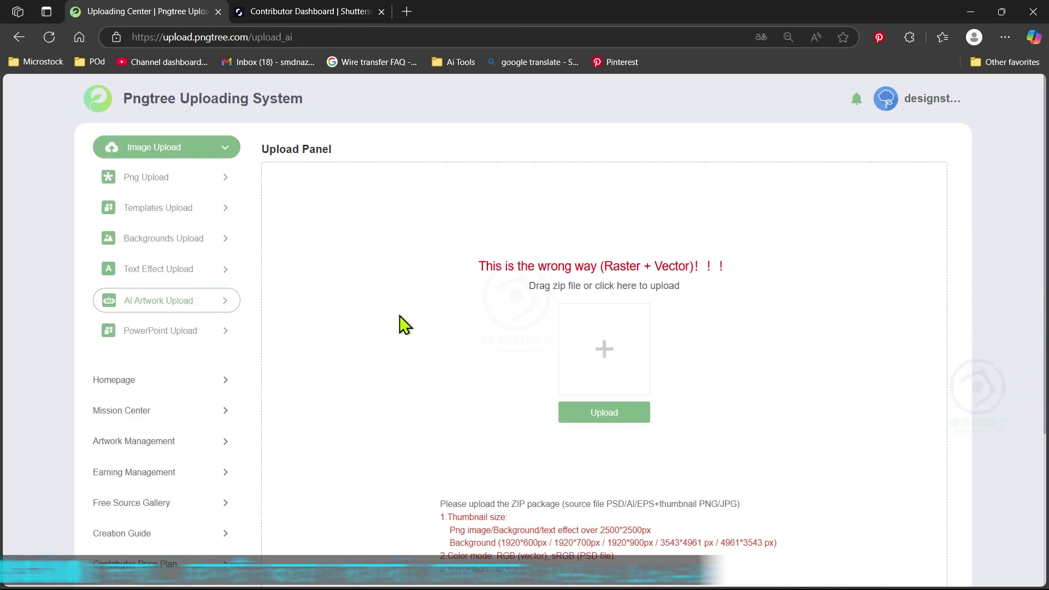
Upload Lov-ico-02-01.zip from the PnGtr folder in the Png Upload section.
click(139, 186)
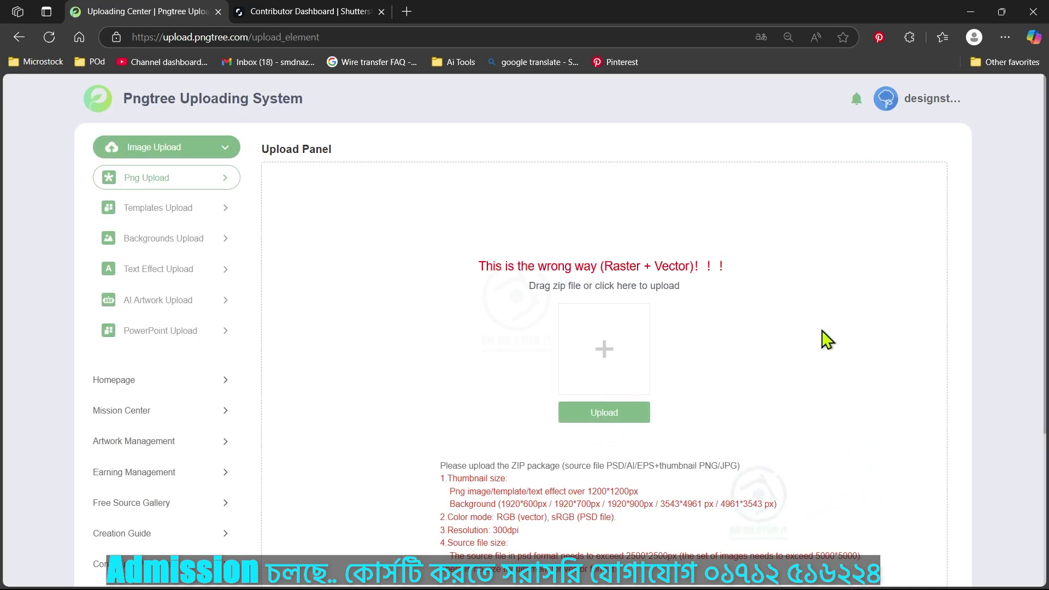
click(596, 413)
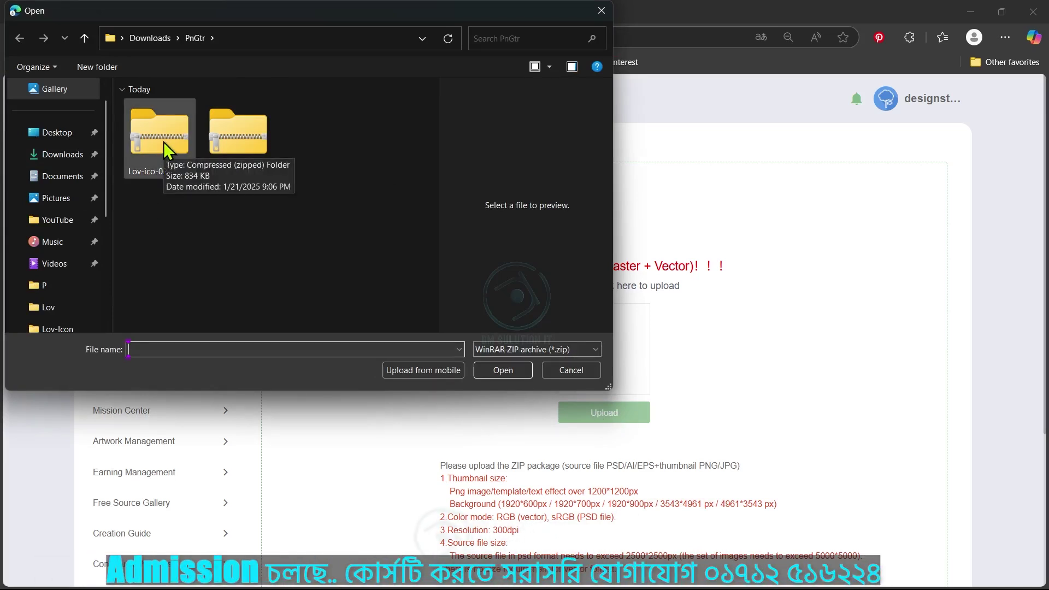
click(167, 158)
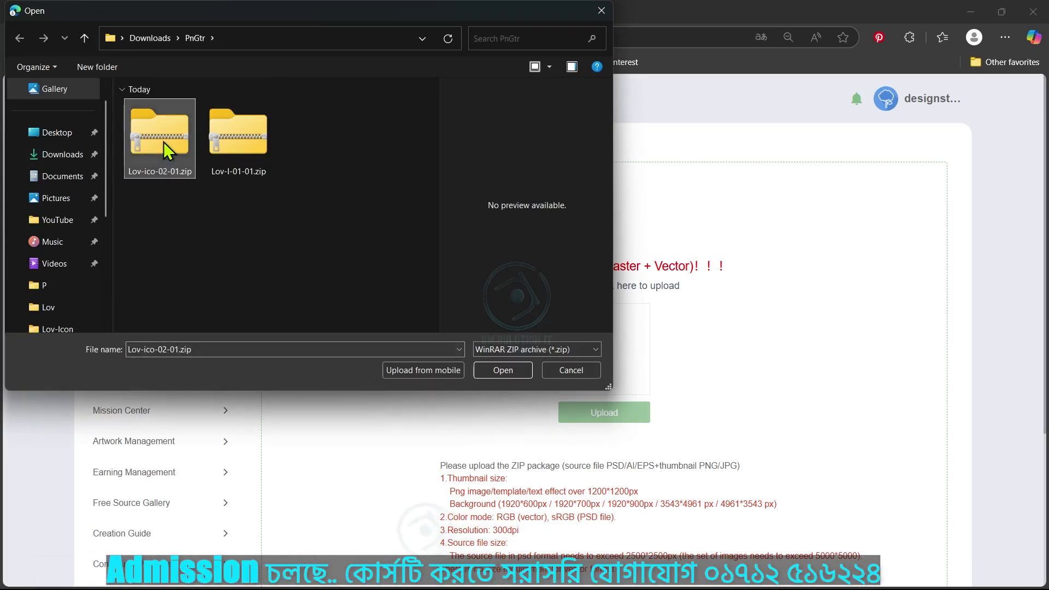
click(501, 371)
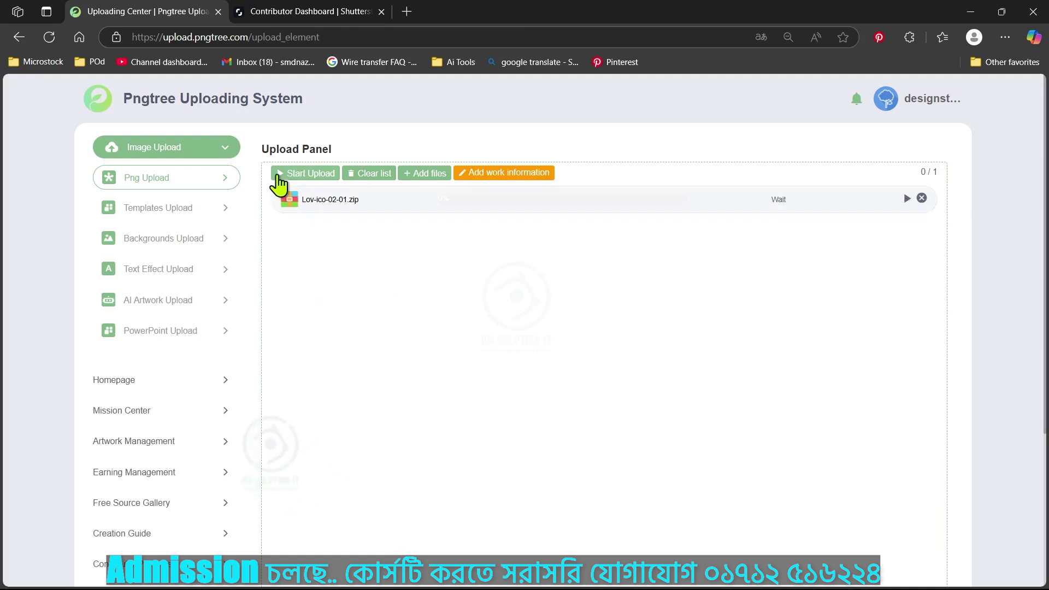
click(278, 175)
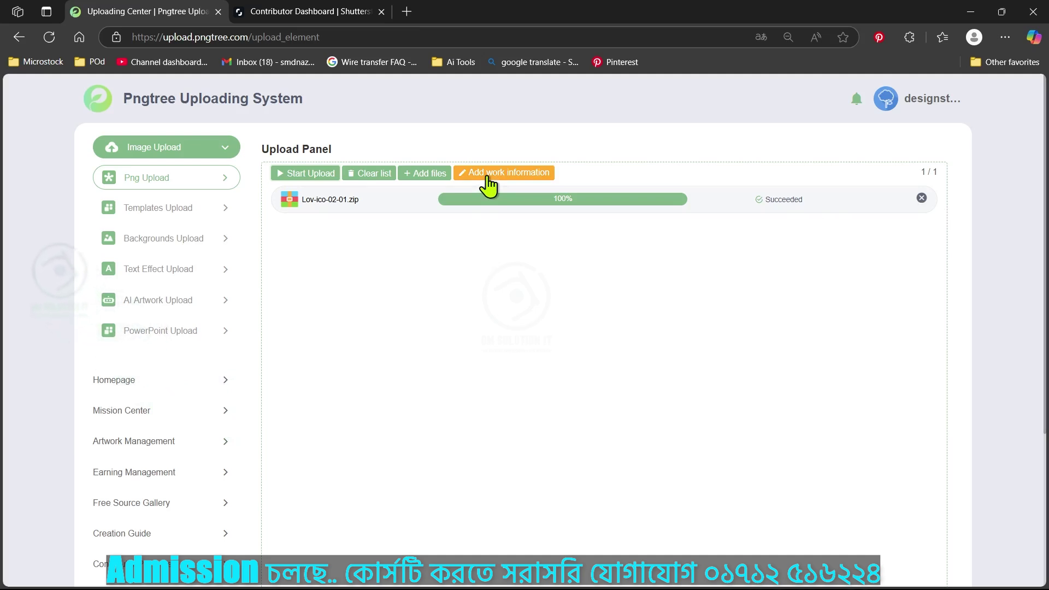
Go to the work information for the uploaded archive, dismiss the translation offer and open the LOVE badge's work details.
click(487, 174)
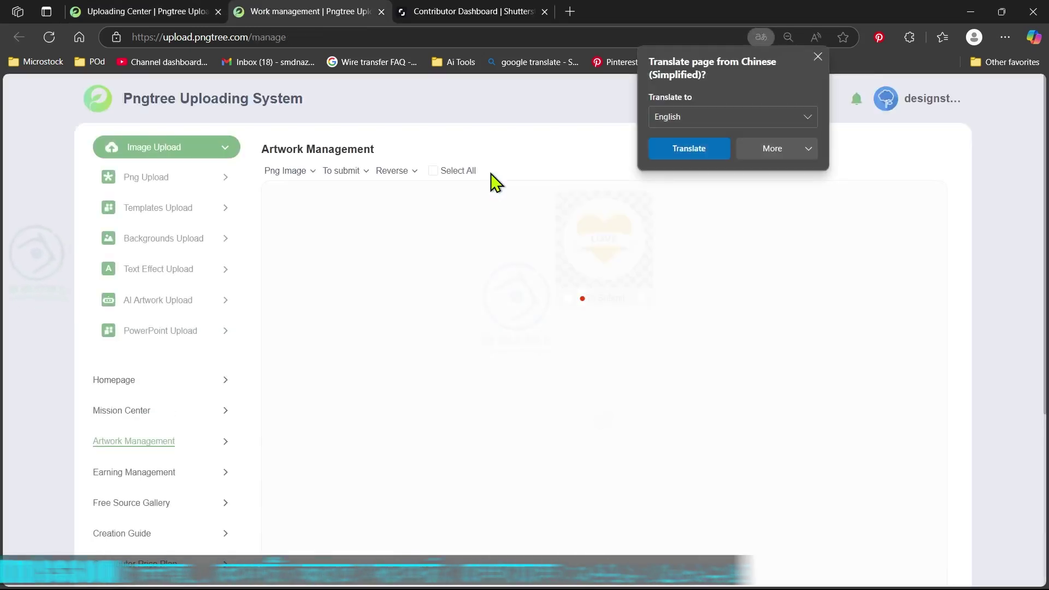
click(819, 57)
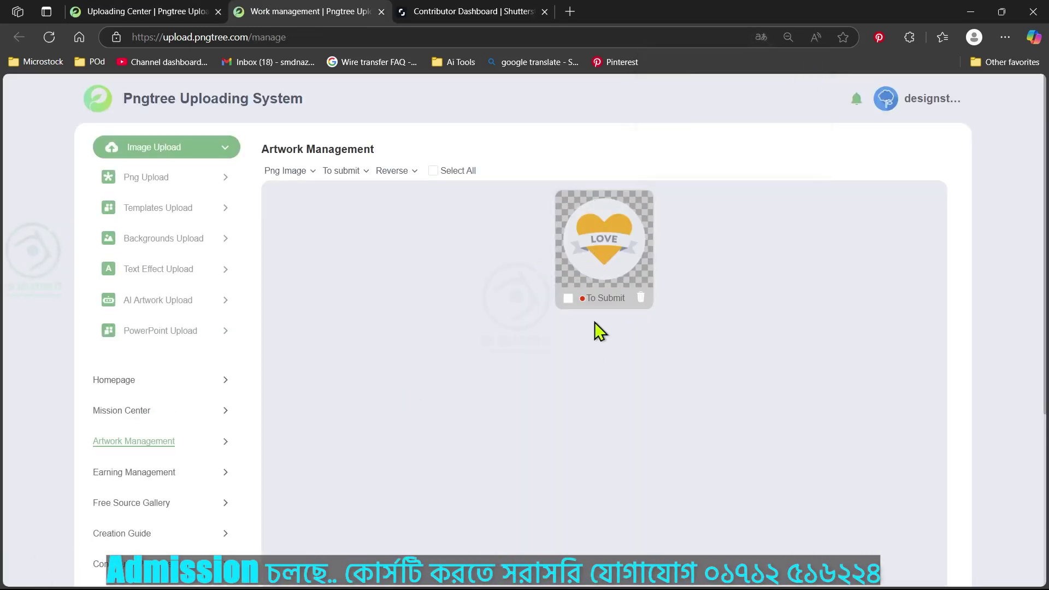
click(596, 258)
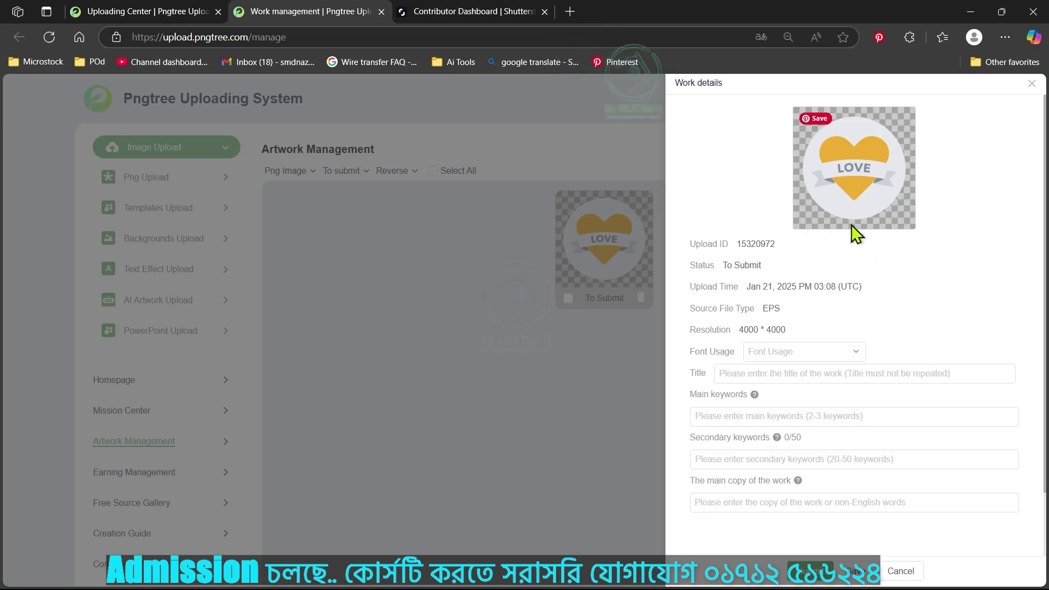
Set the font usage to Unused font and enter the title "Yellow heart with a ribbon that says love.".
scroll(864, 337, down, 2)
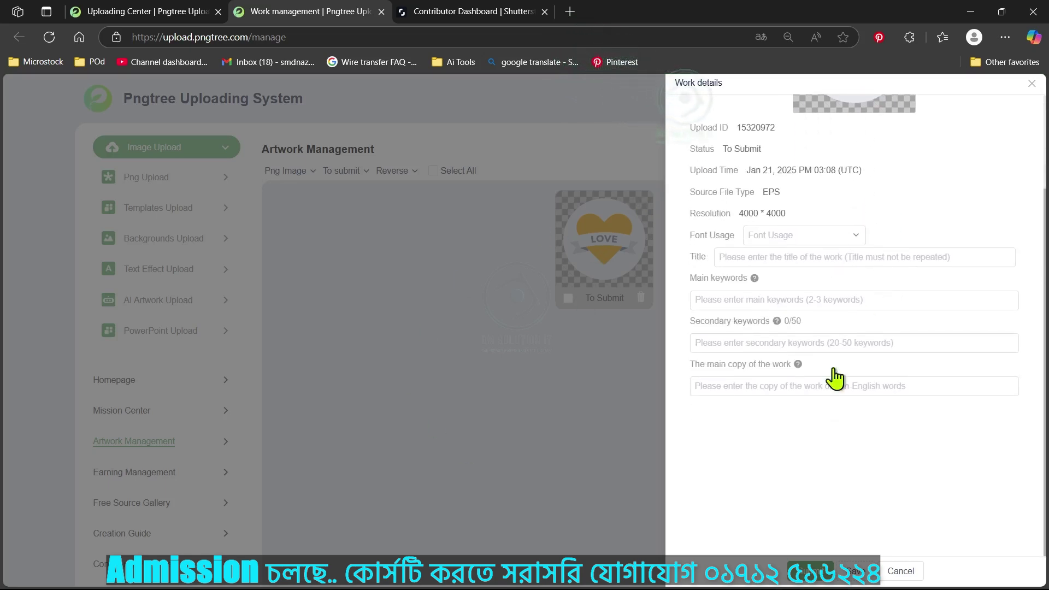
scroll(812, 467, up, 2)
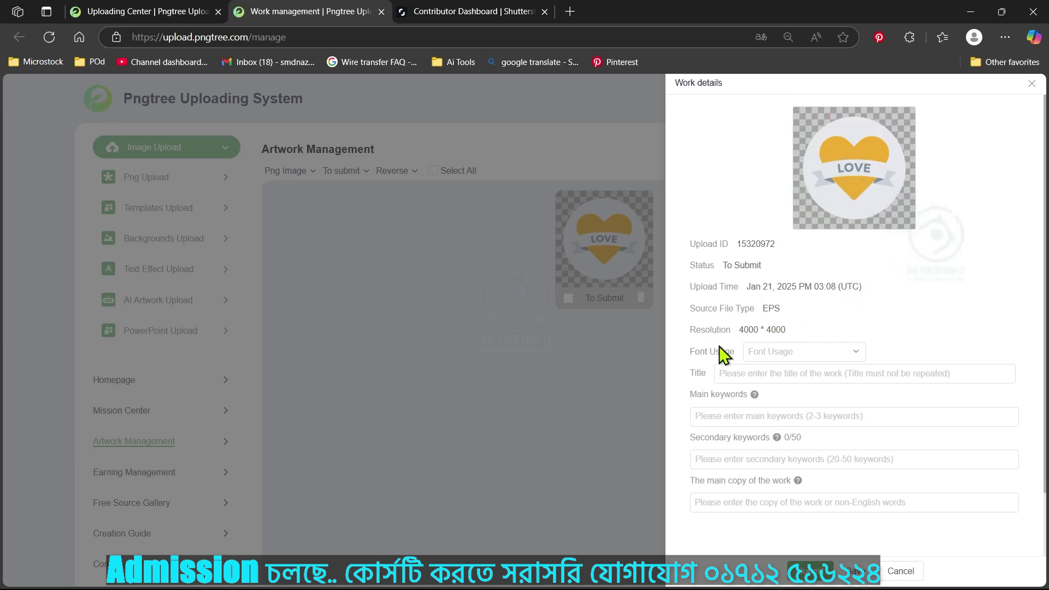
scroll(738, 368, down, 2)
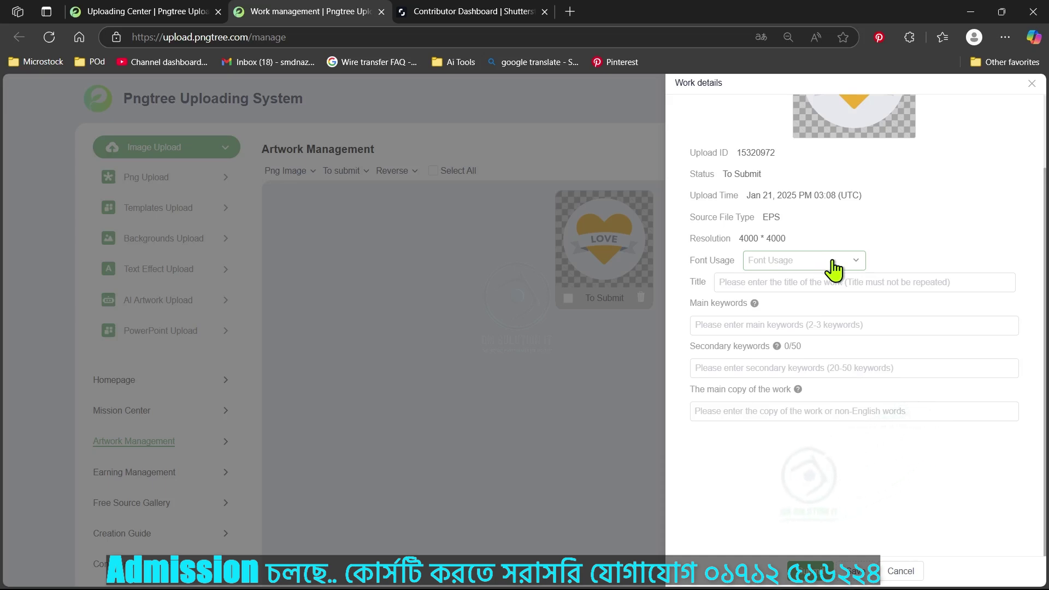
click(857, 263)
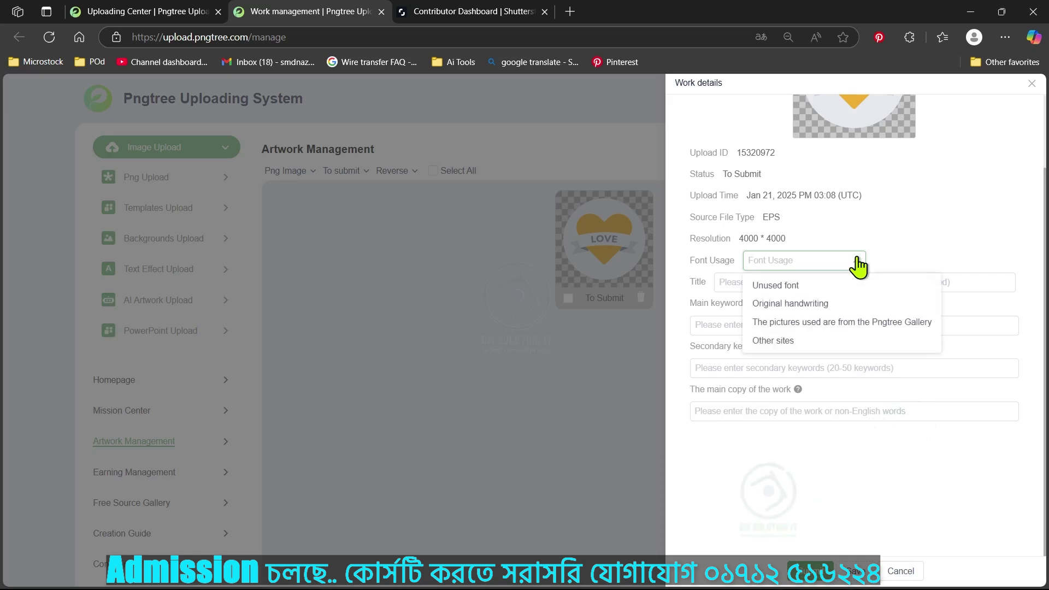
click(778, 290)
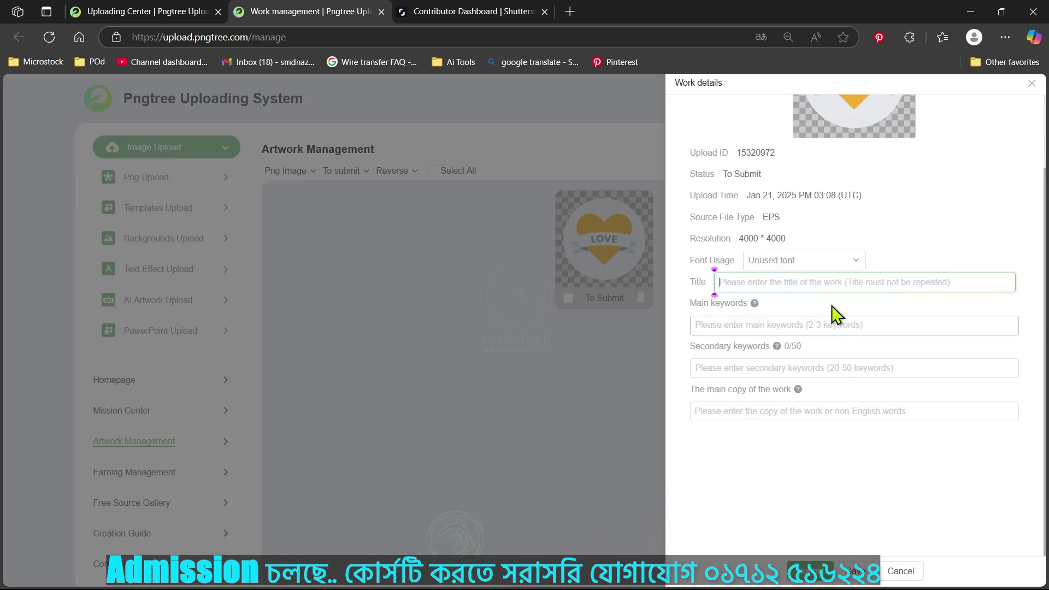
text(Yellow heart with a ribbon that says love.)
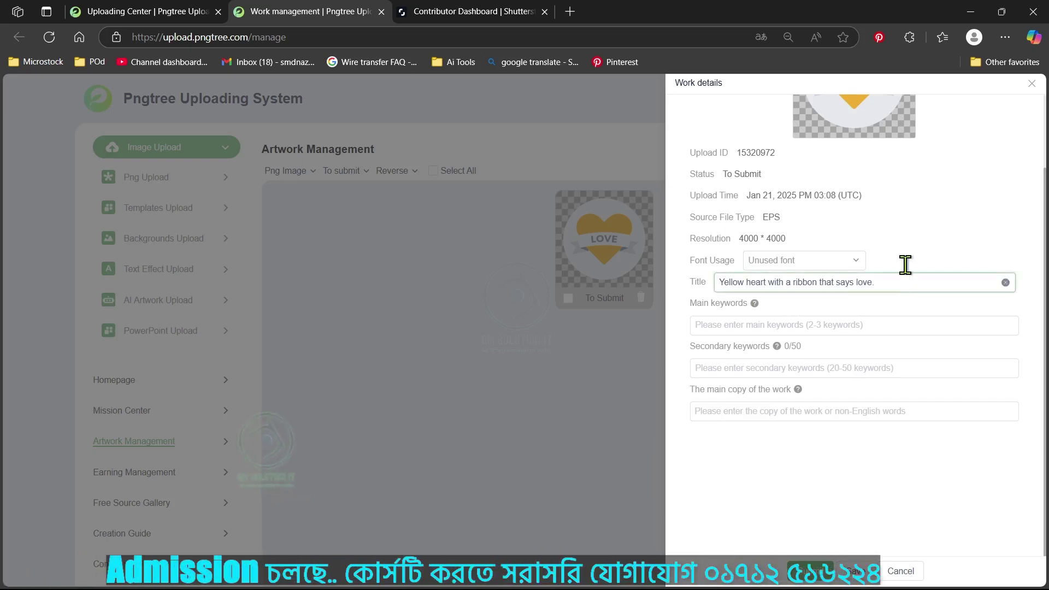
scroll(907, 257, up, 2)
click(884, 375)
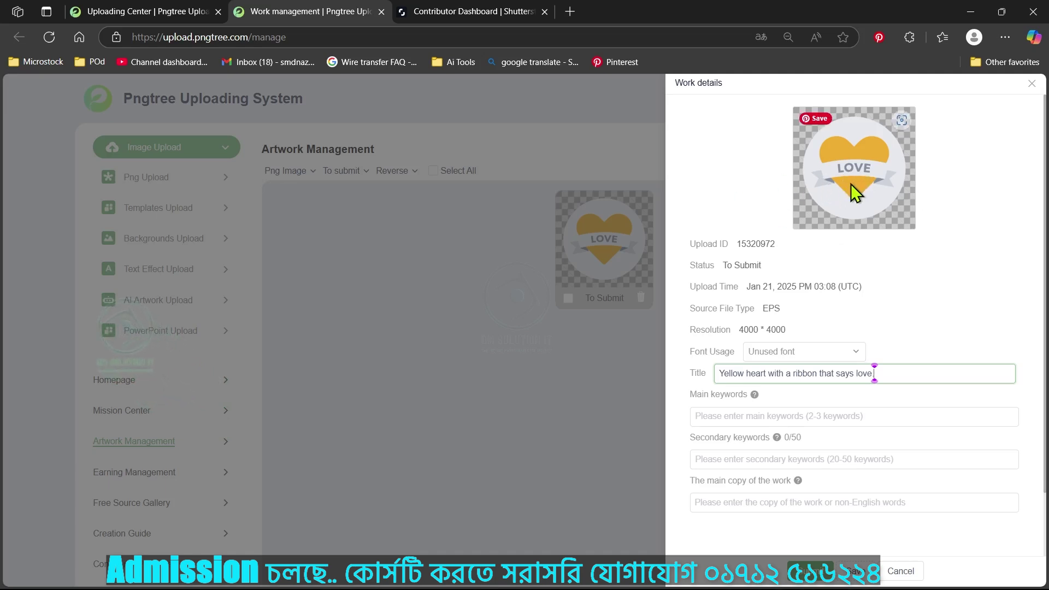
scroll(937, 412, down, 2)
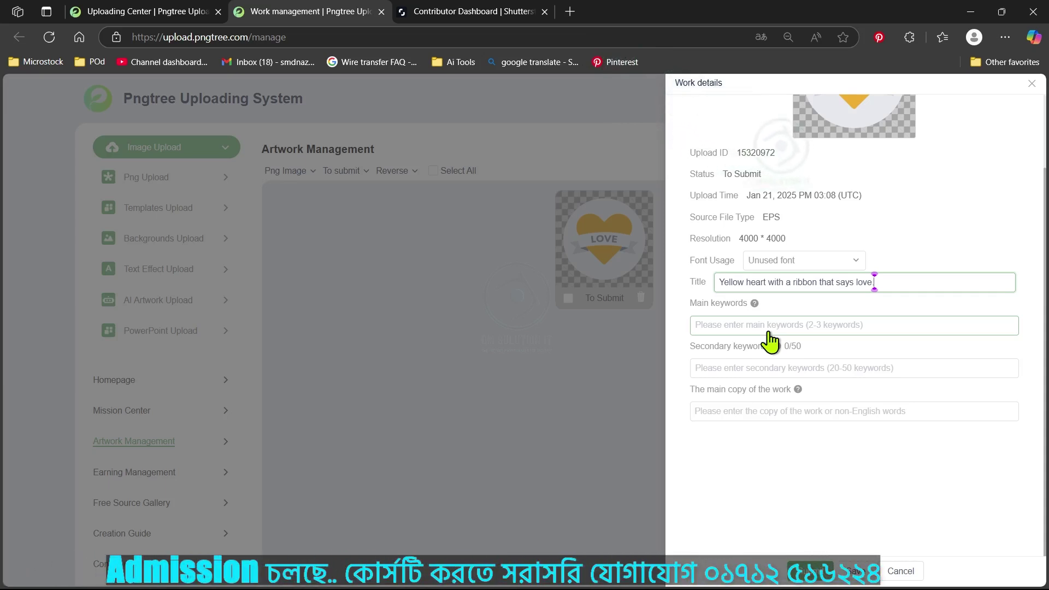
Copy "Yellow heart" from the title into the main keywords and add the suggested keyword yellow heart.
scroll(789, 331, up, 2)
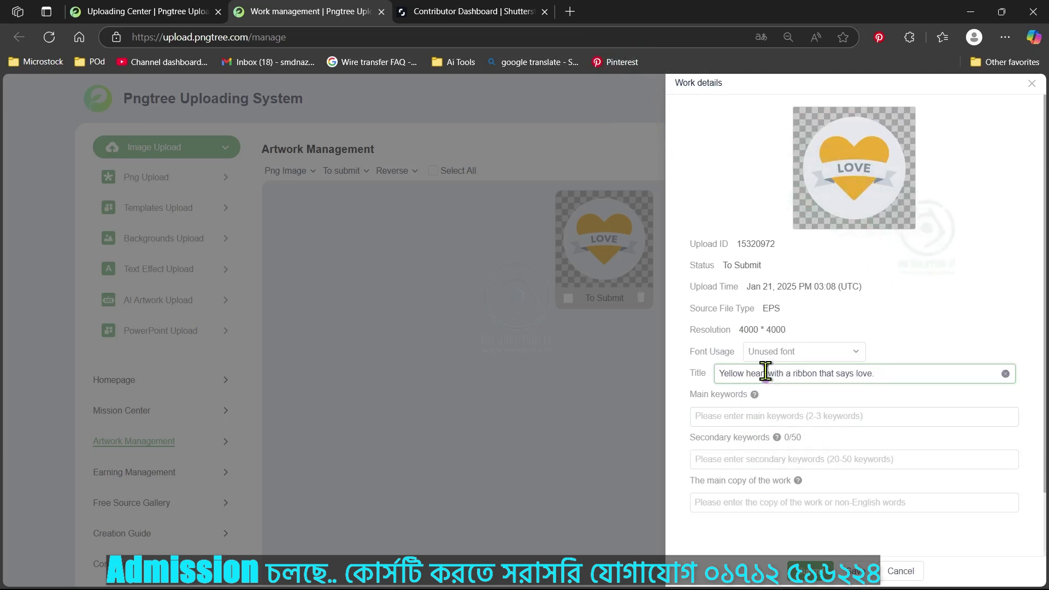
drag(766, 372, 716, 370)
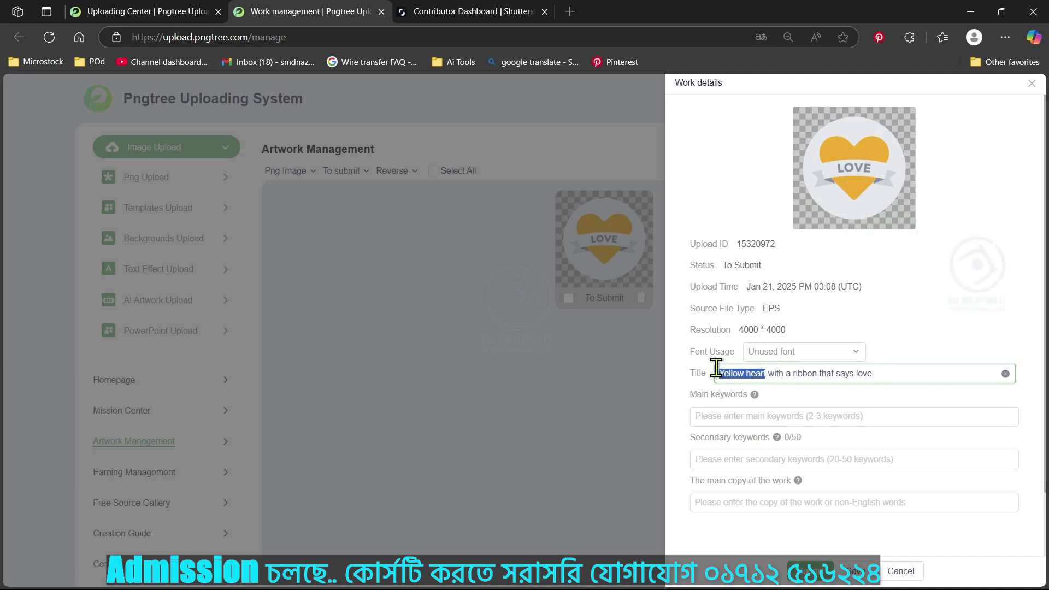
key(ctrl+c)
click(721, 423)
key(ctrl+v)
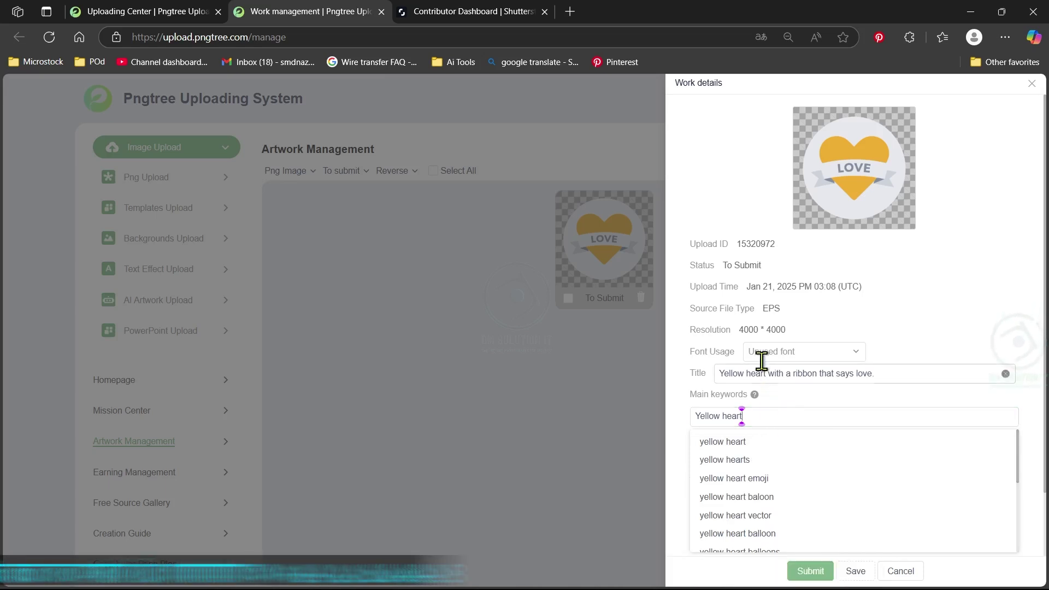
scroll(762, 372, down, 2)
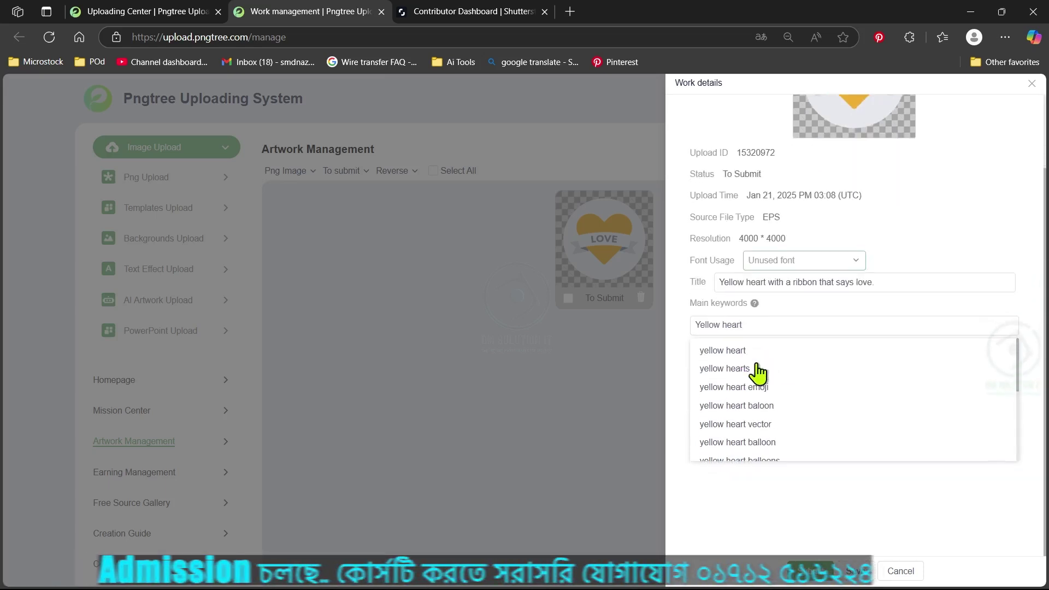
click(715, 355)
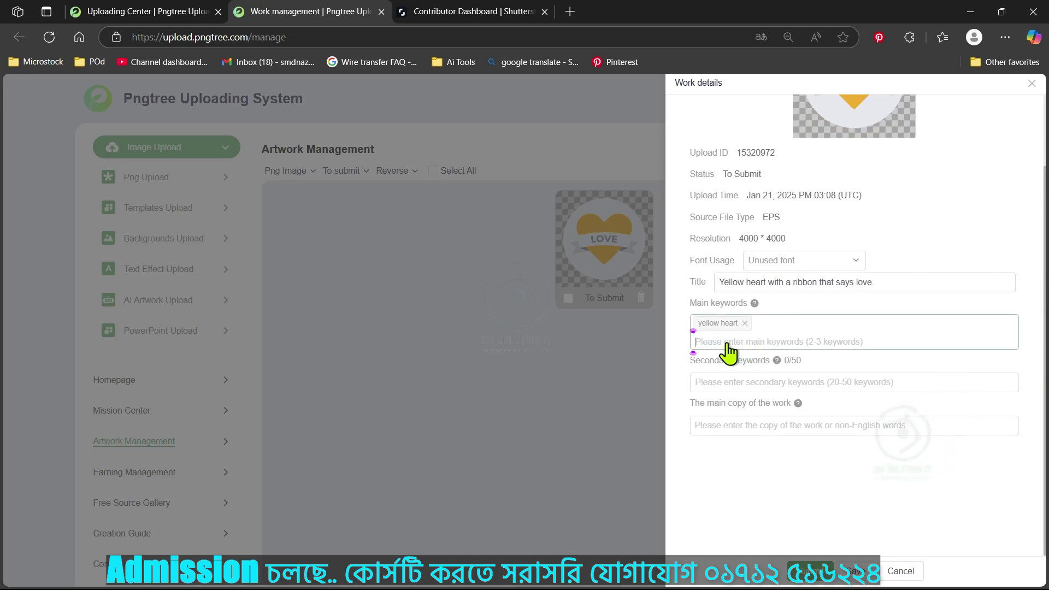
Add love and heart vector art as further main keywords.
scroll(730, 328, up, 2)
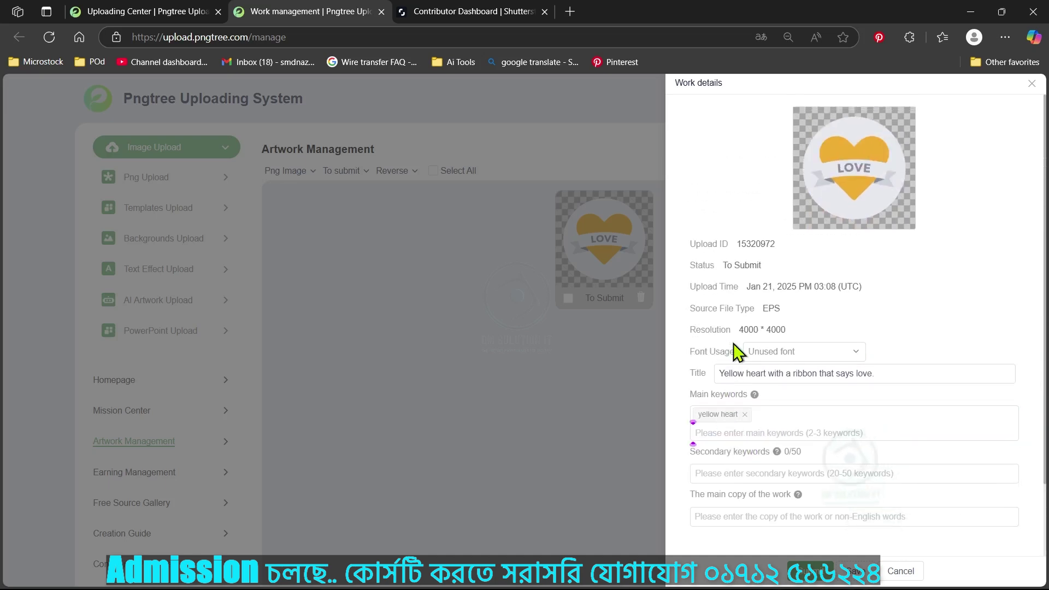
scroll(724, 437, down, 2)
text(Love)
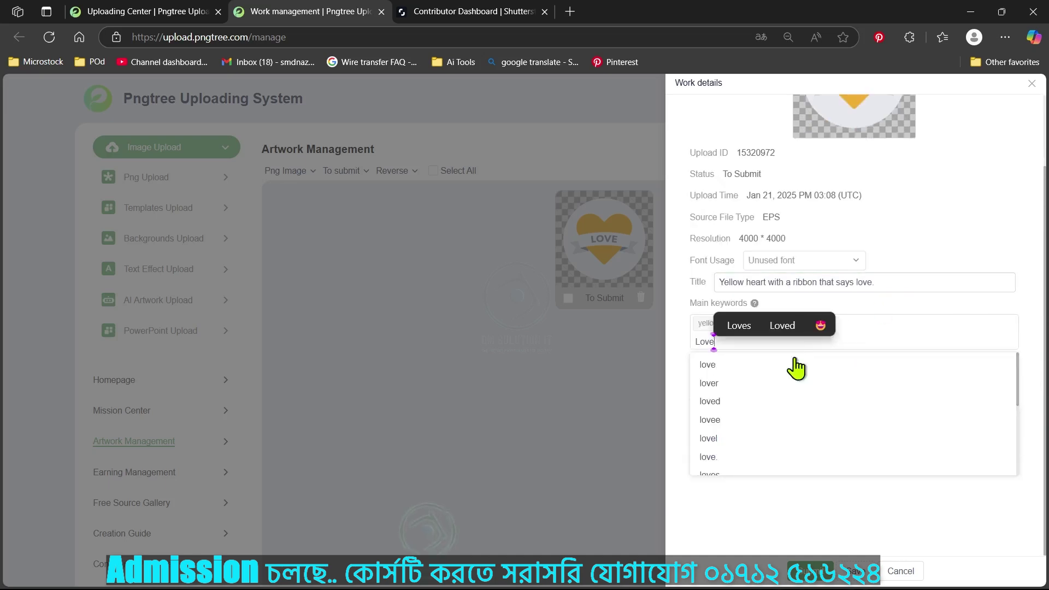
click(726, 378)
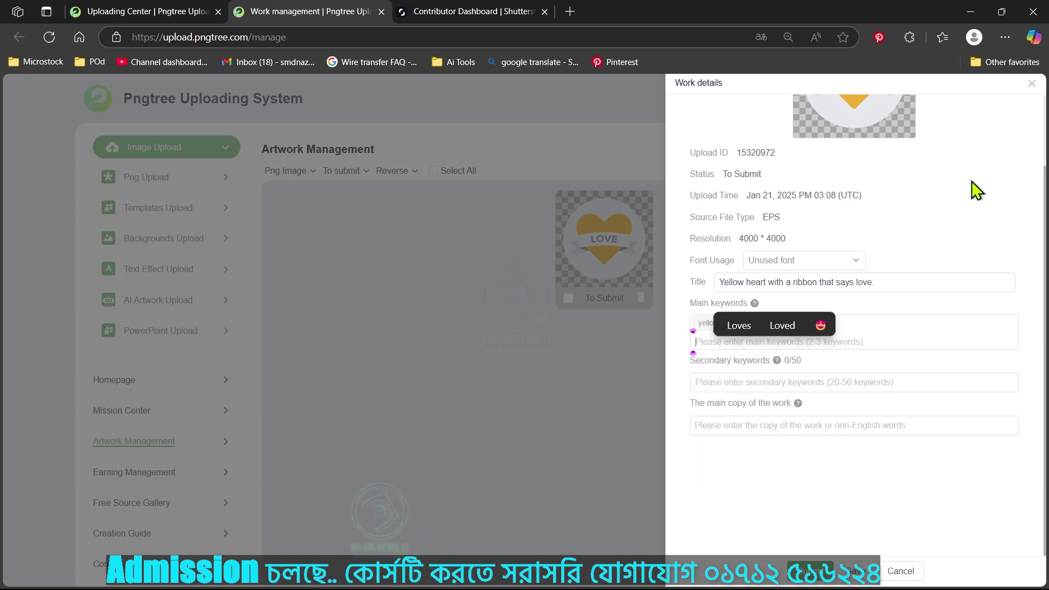
scroll(791, 459, up, 2)
text(Heart vec)
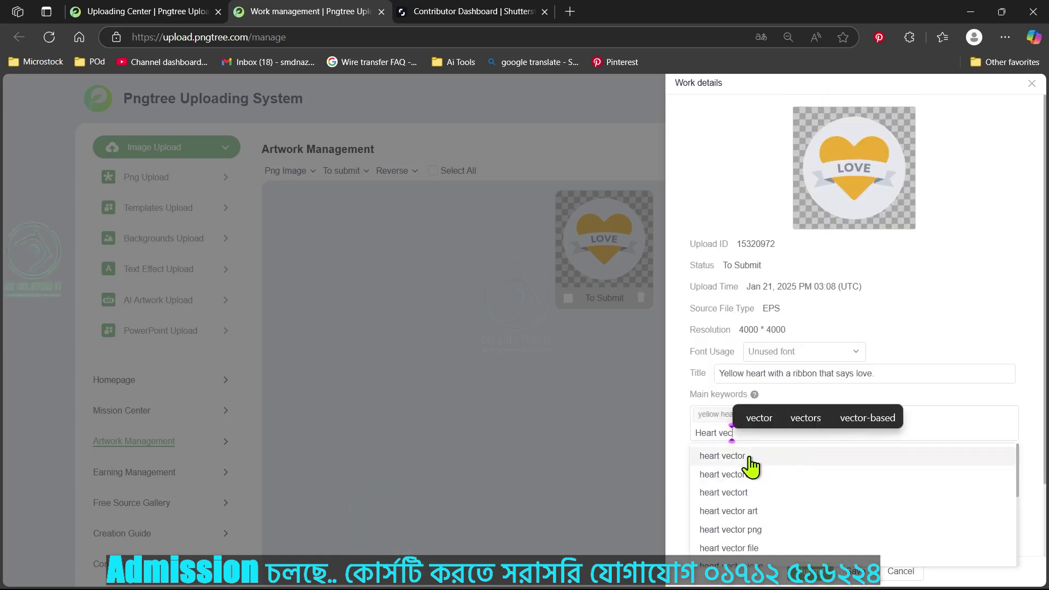
click(744, 514)
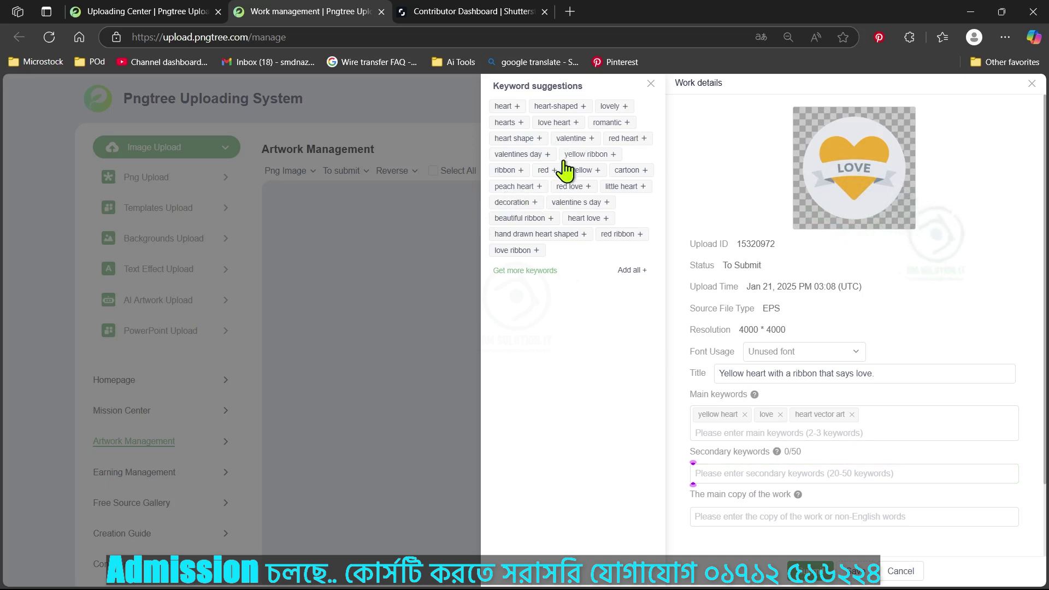
Add all the suggested keywords to the badge's secondary keywords.
click(624, 273)
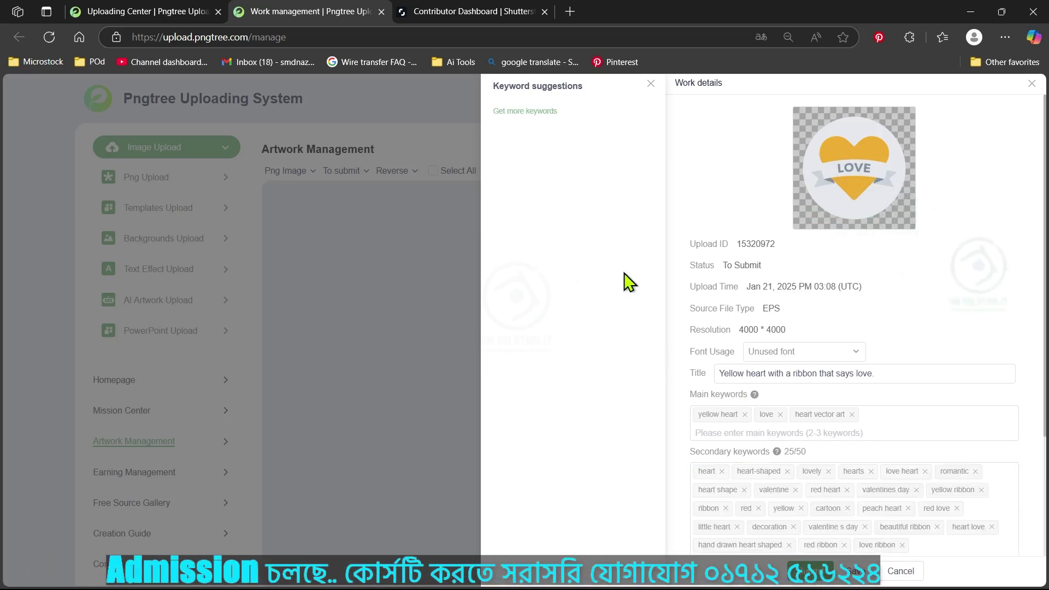
scroll(867, 433, down, 3)
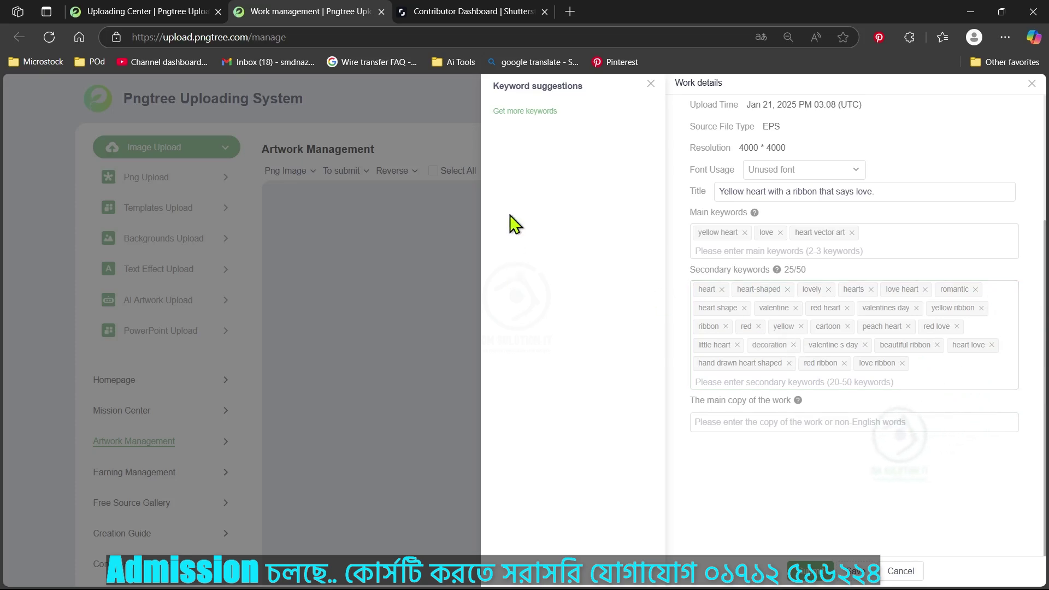
Get more keyword recommendations and select three similar works: two red hearts with golden ribbons and the tilted yellow heart with a small red heart.
click(524, 112)
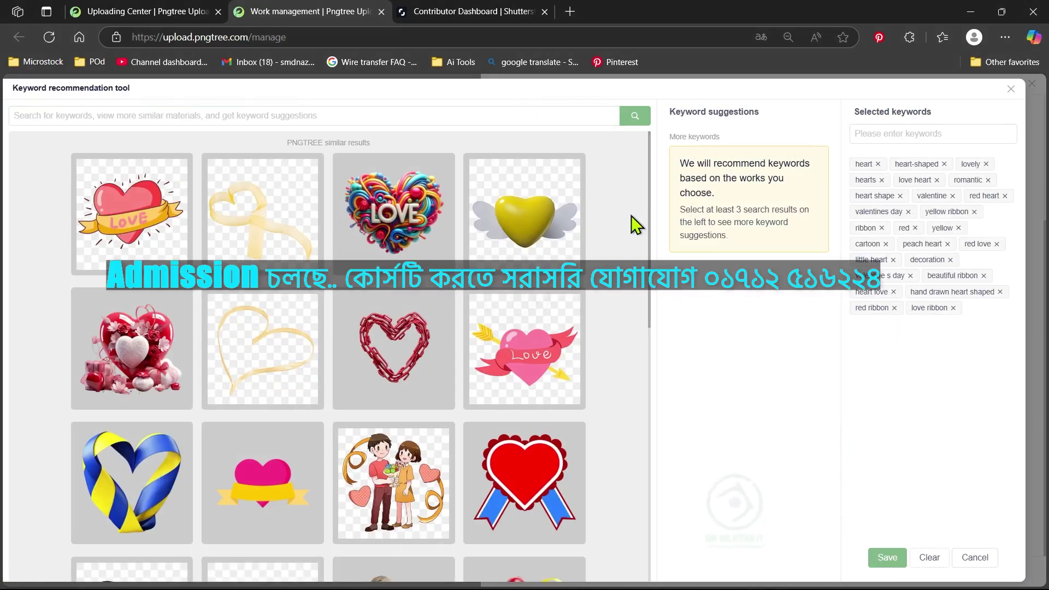
click(134, 221)
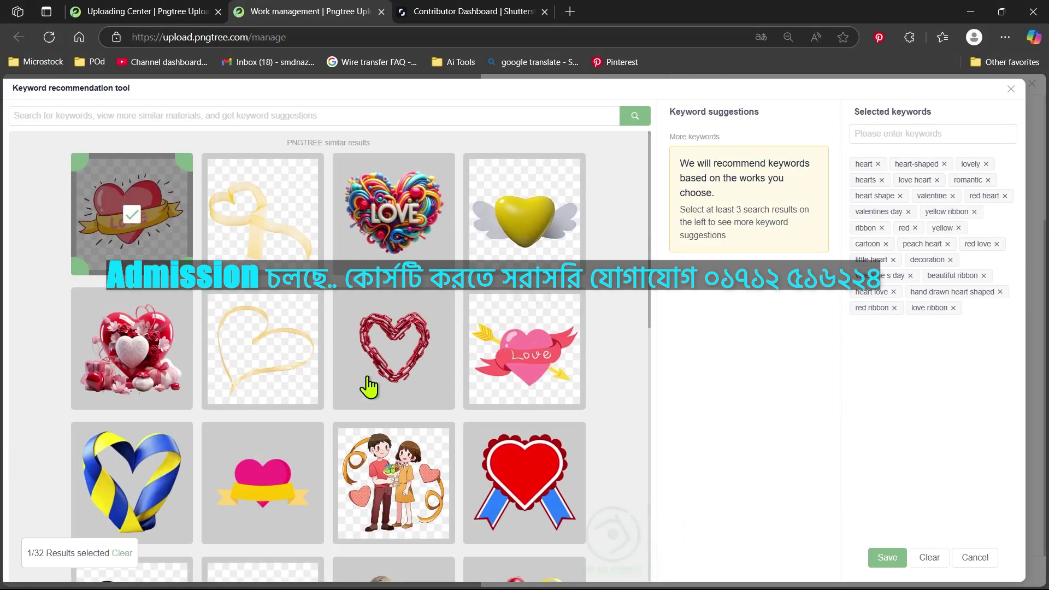
scroll(328, 343, down, 3)
click(129, 432)
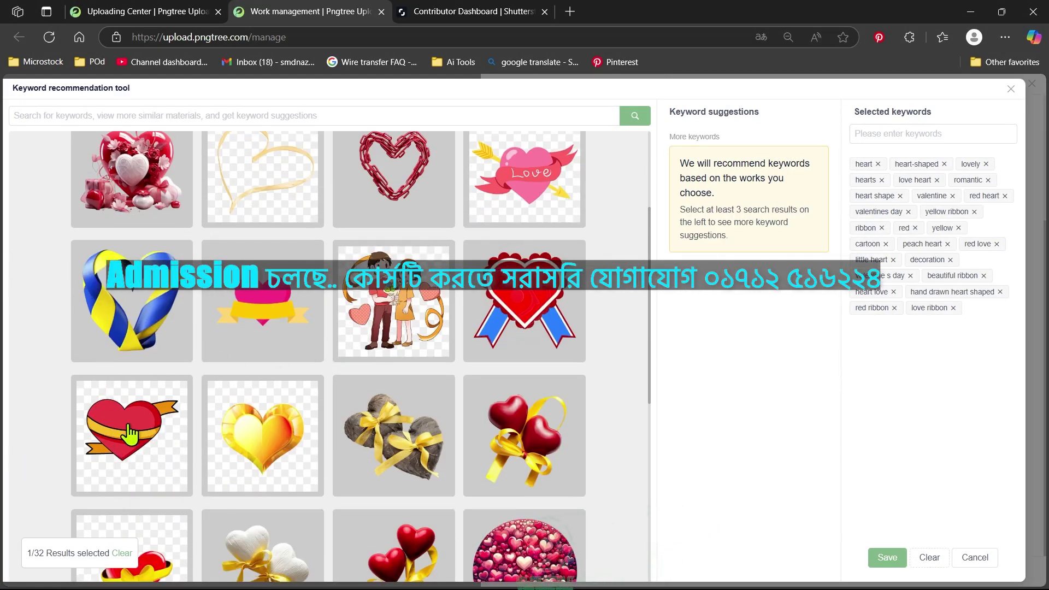
scroll(219, 416, down, 8)
click(256, 389)
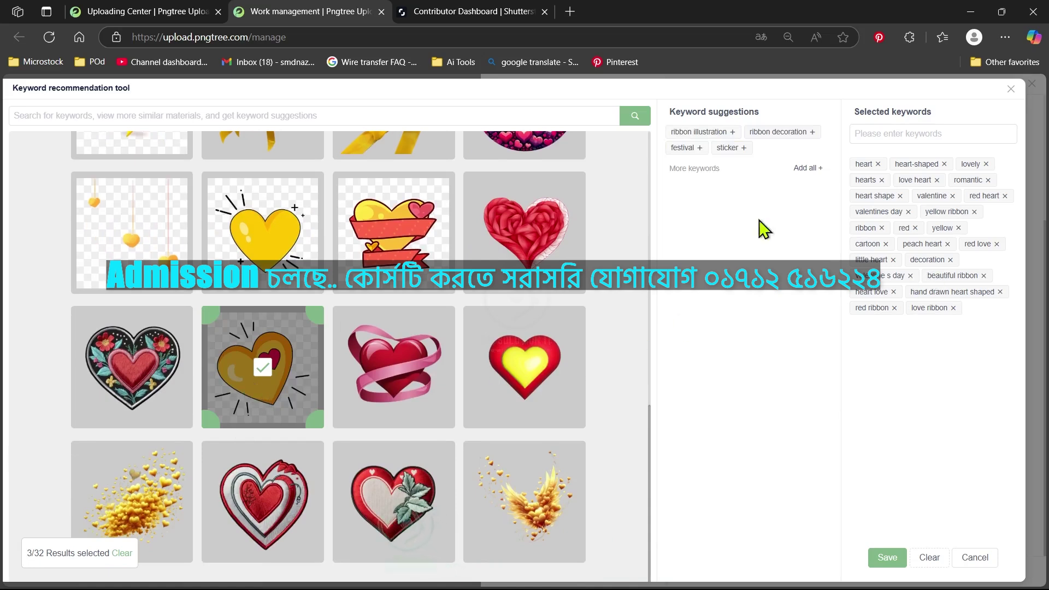
Also select the pink-ribboned red heart, the yellow heart with red banners and the golden gemstone heart as similar works.
click(385, 394)
scroll(390, 410, up, 5)
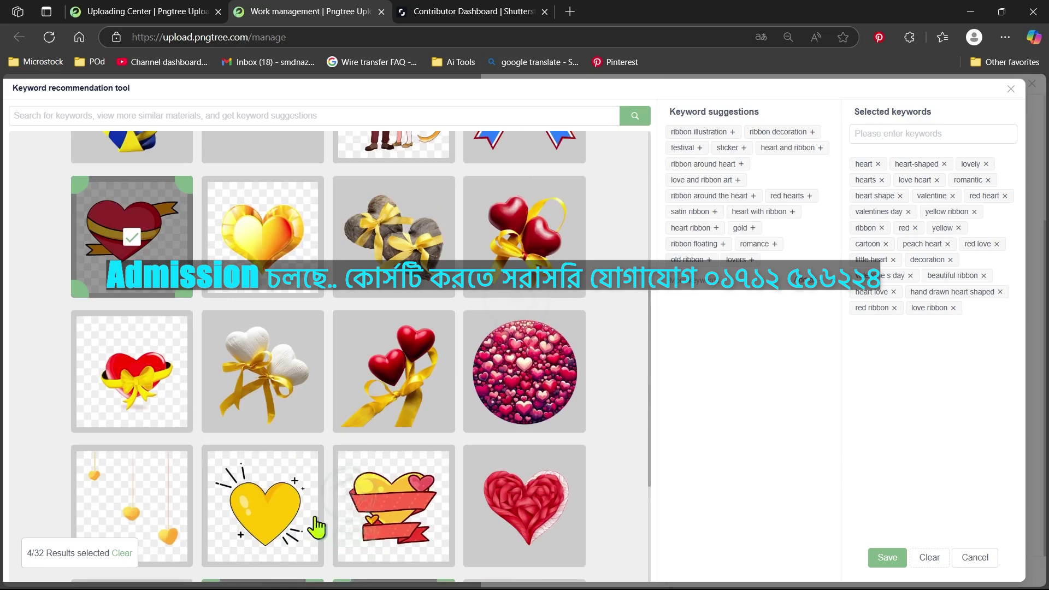
click(376, 506)
scroll(302, 411, up, 5)
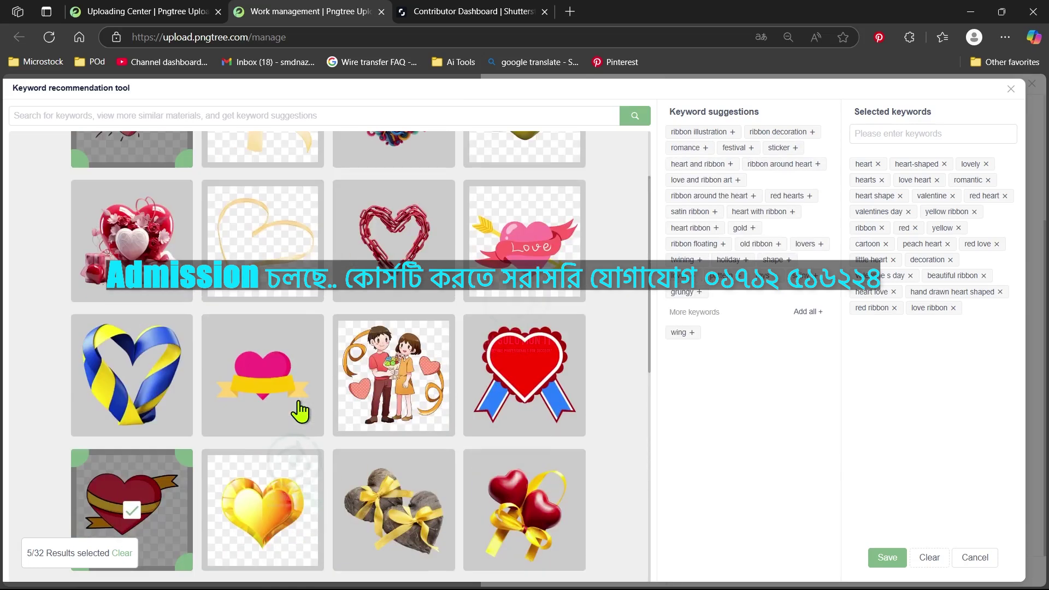
click(247, 511)
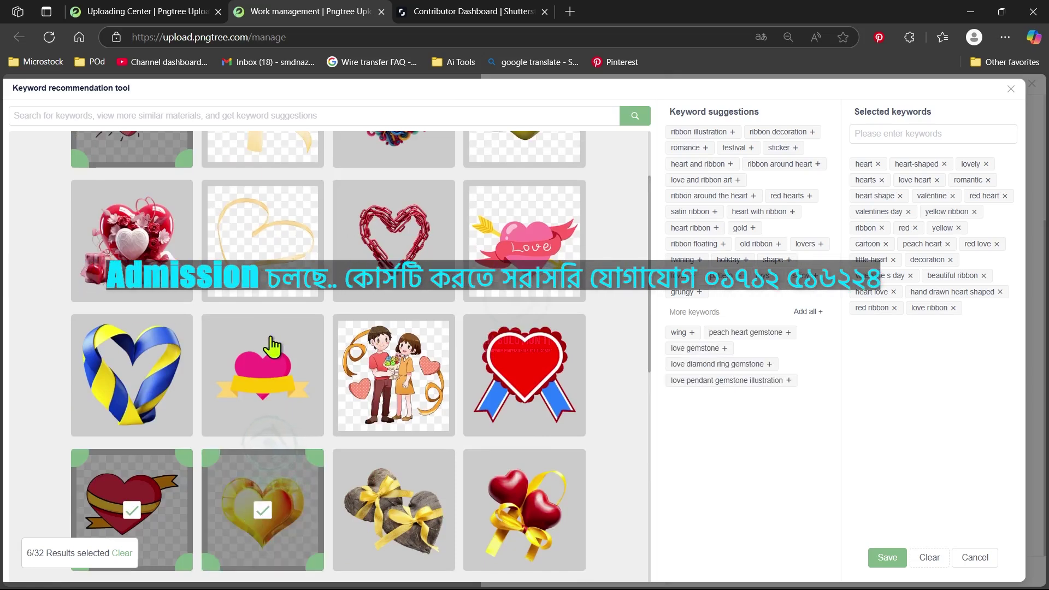
scroll(272, 346, up, 3)
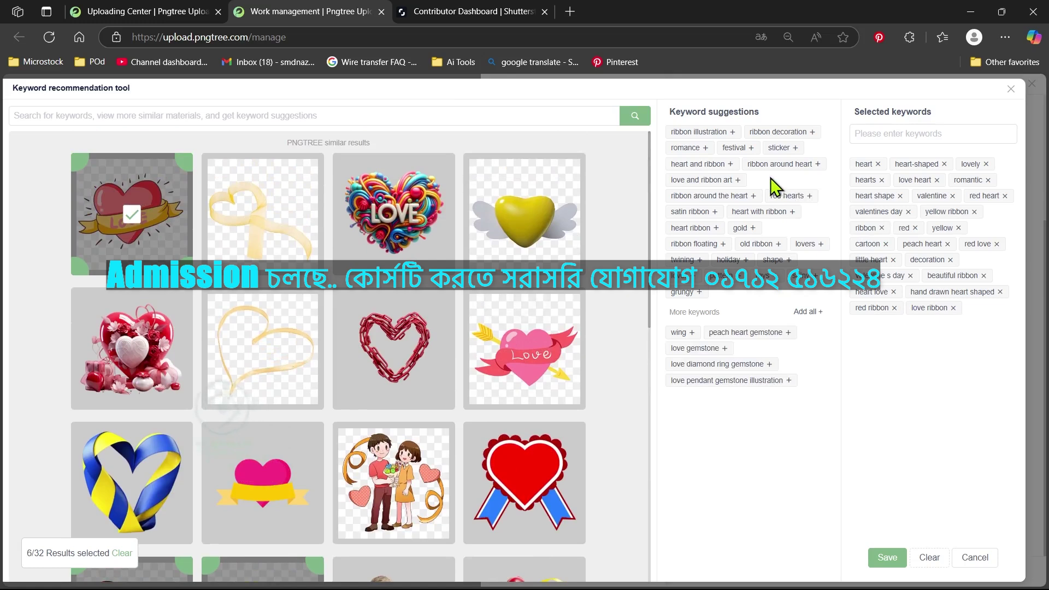
Add all the suggested keywords, replace gold with love pendant gemstone illustration, and save the keyword selection.
click(807, 312)
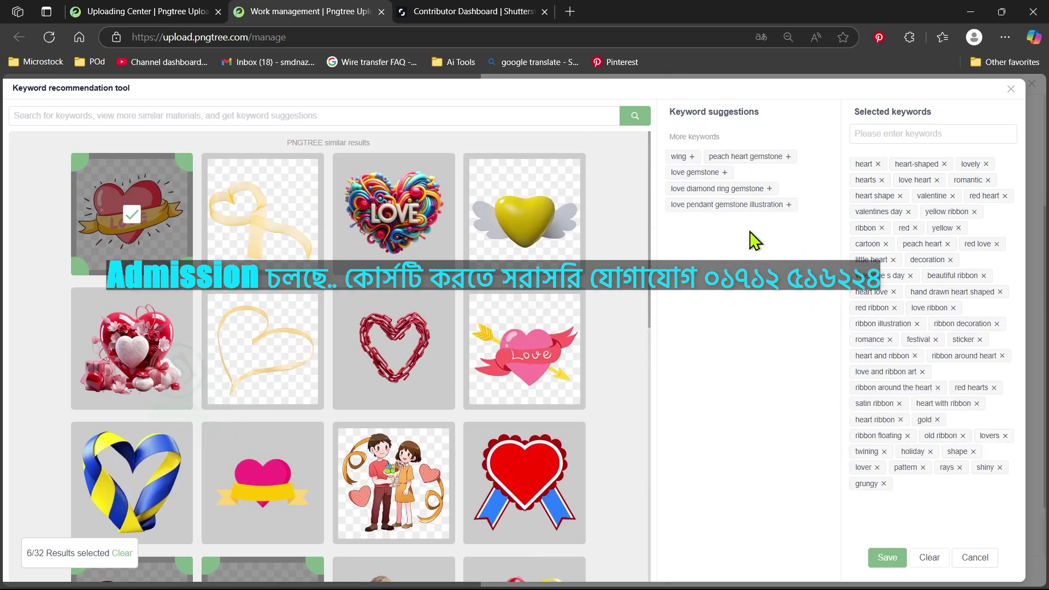
click(937, 420)
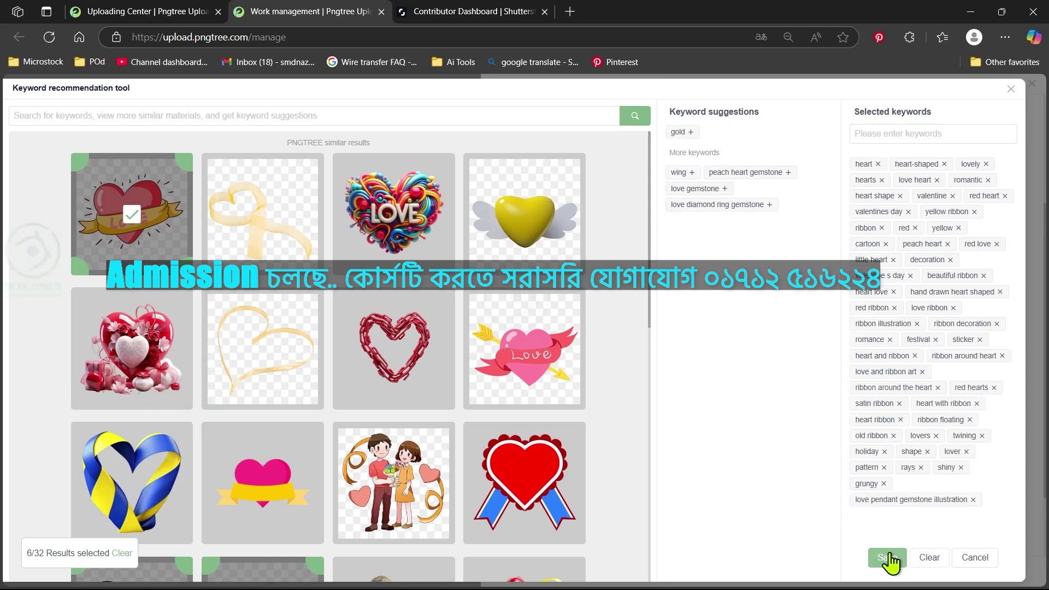
click(888, 558)
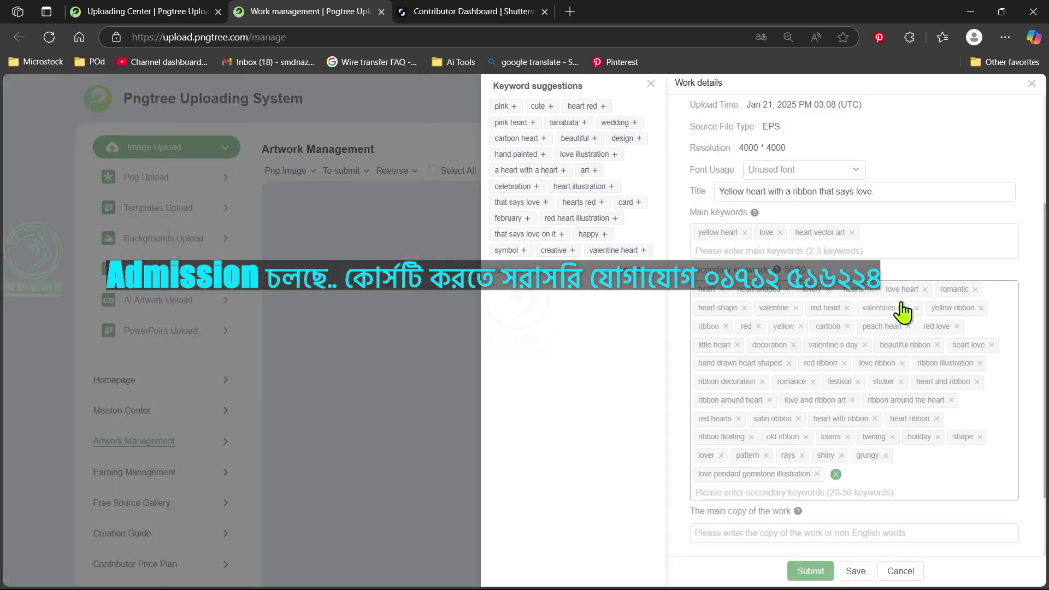
Review the work's preview, file details, title, main keywords and secondary keywords.
scroll(832, 376, down, 3)
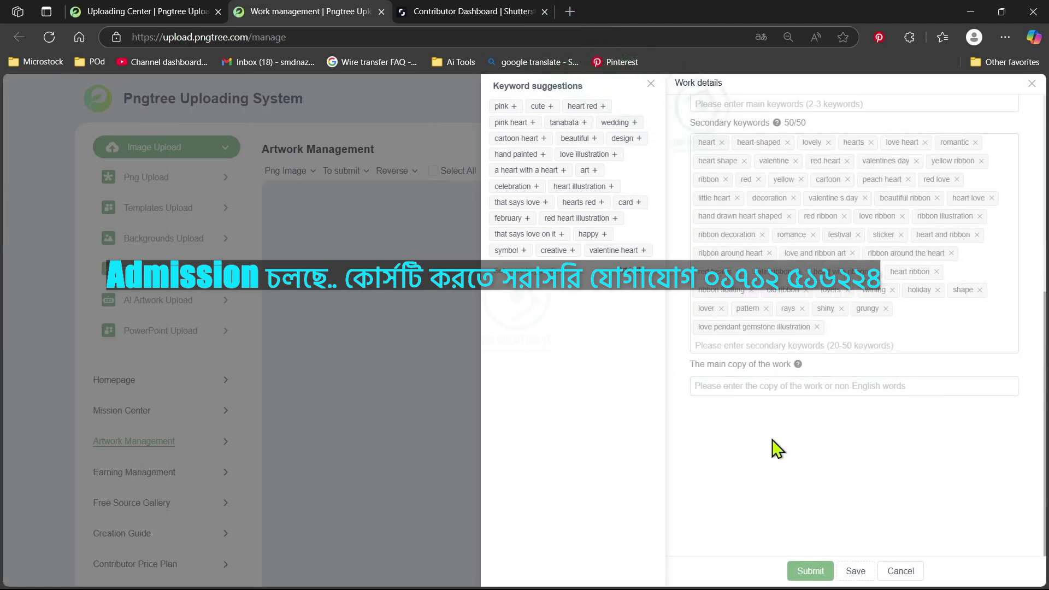
scroll(782, 462, up, 4)
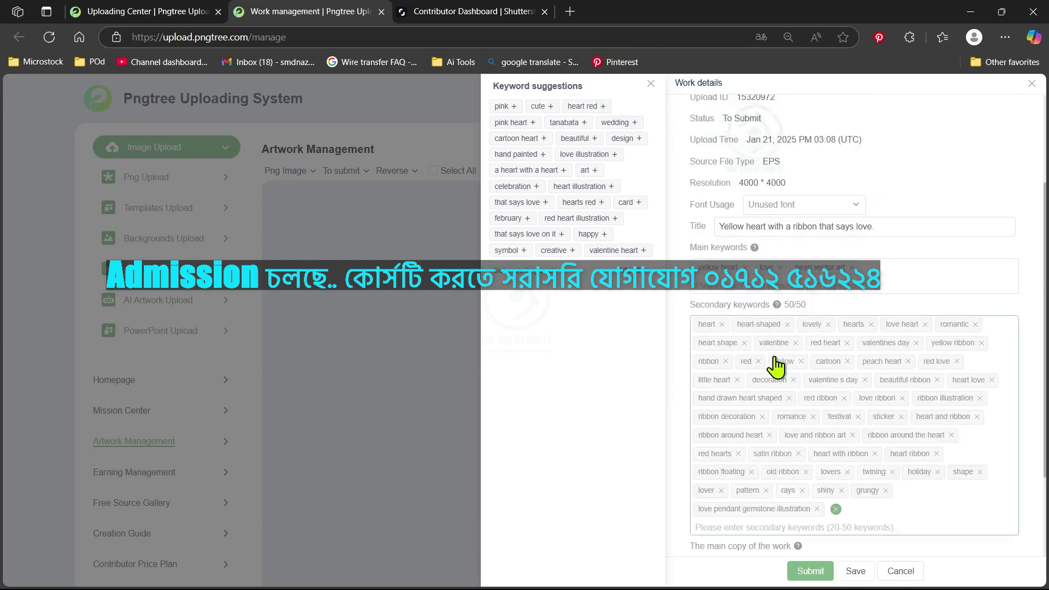
scroll(809, 306, down, 4)
click(793, 381)
scroll(764, 434, up, 5)
click(832, 323)
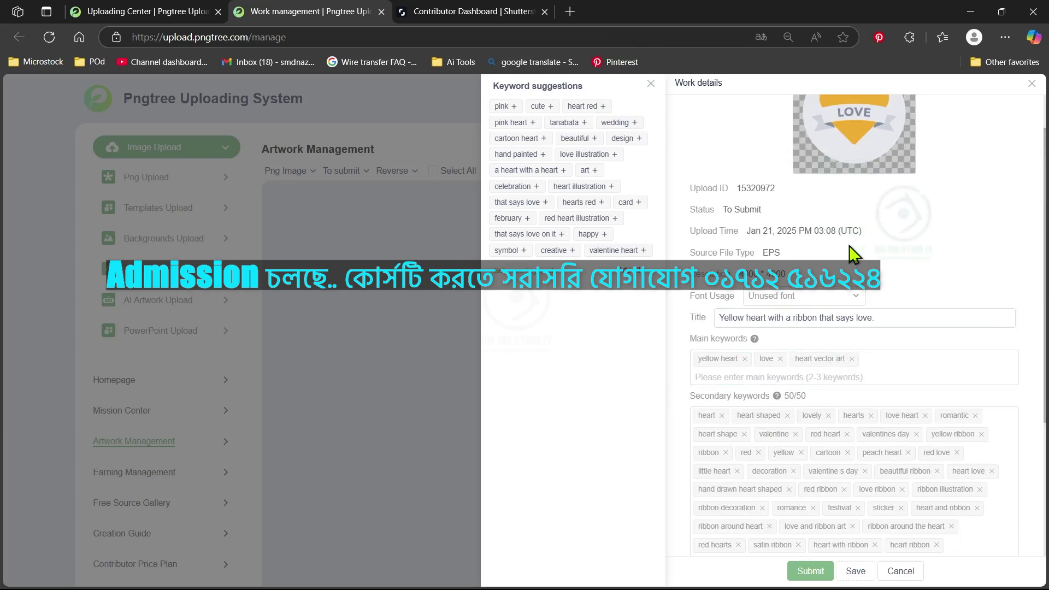
scroll(849, 245, down, 5)
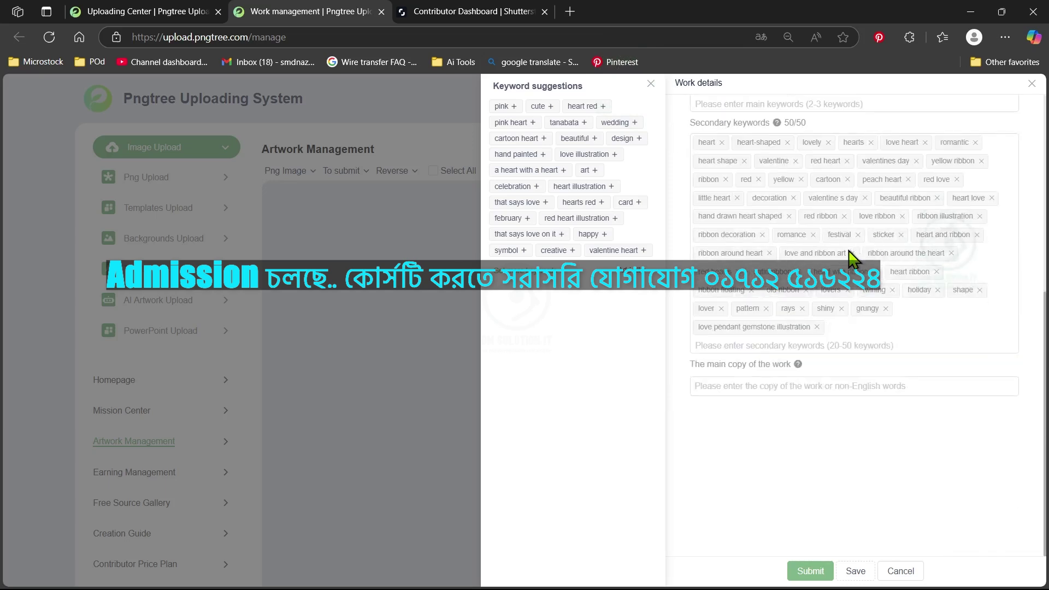
scroll(802, 381, up, 5)
scroll(892, 294, down, 5)
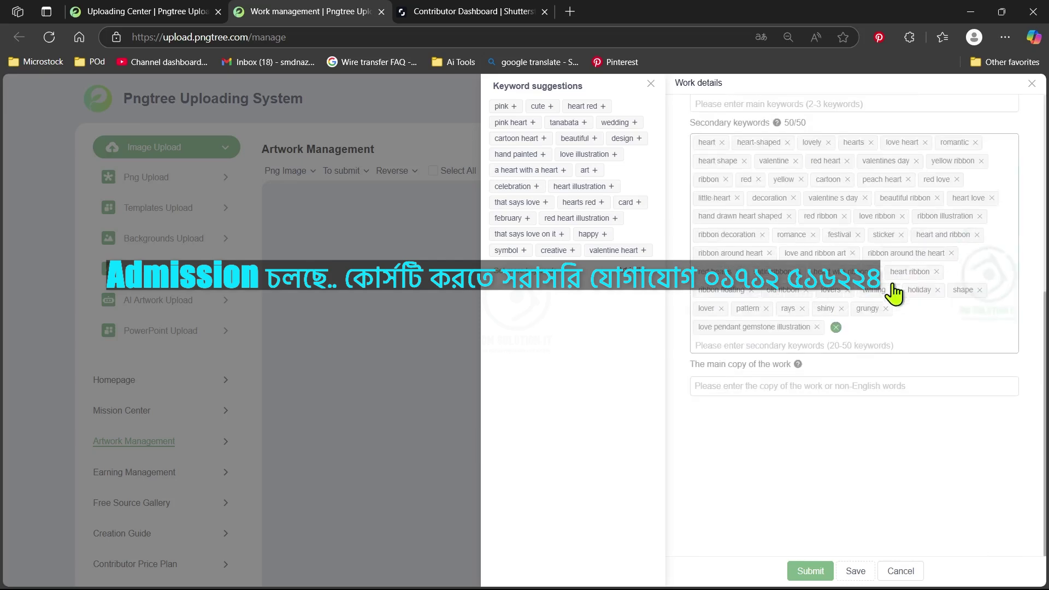
Submit the heart badge artwork for review, then close its keyword suggestions and work details.
click(810, 571)
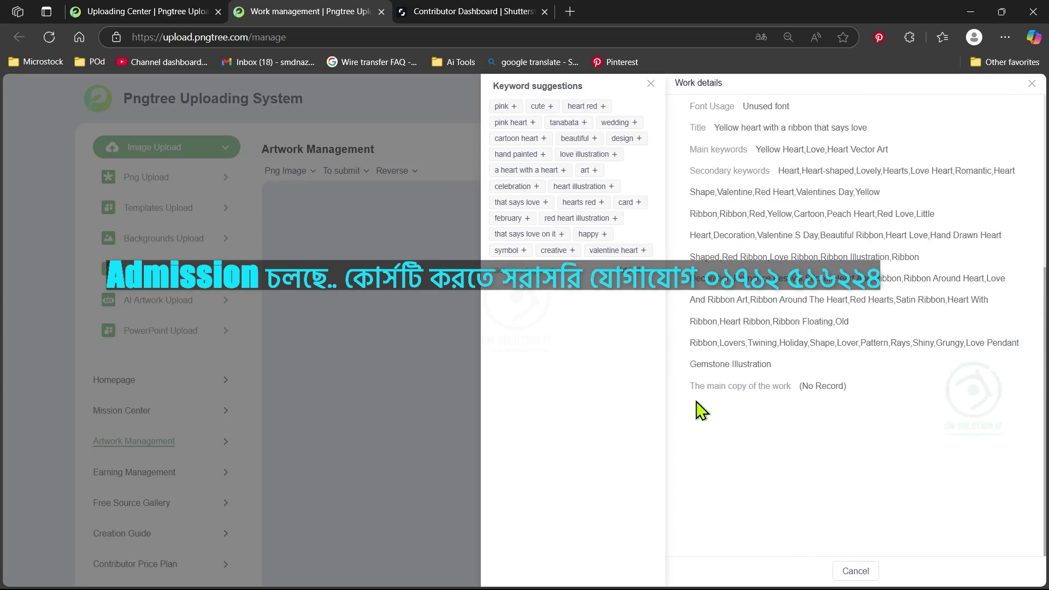
scroll(697, 409, up, 5)
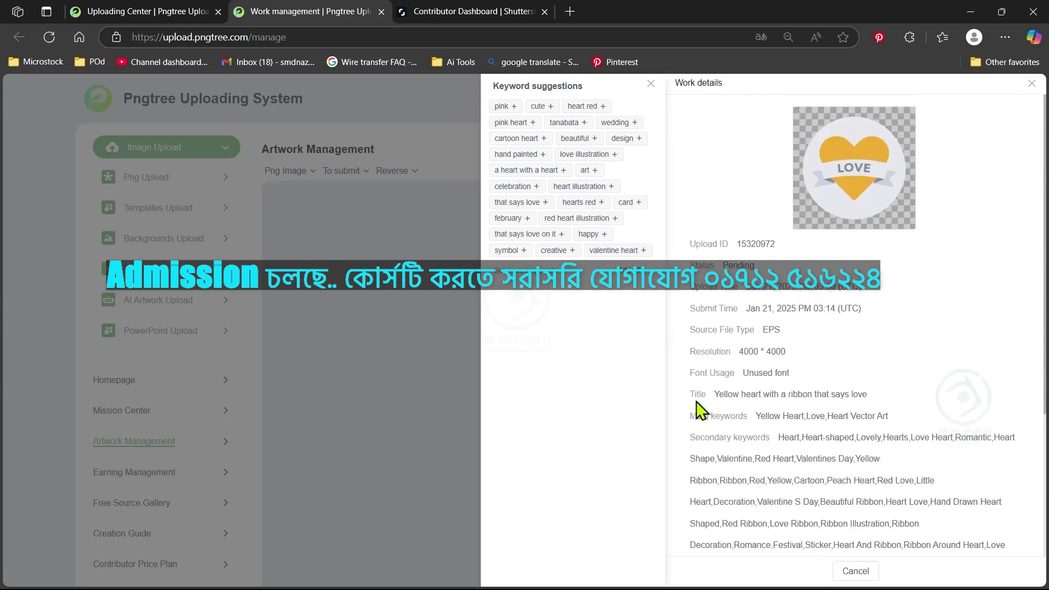
click(651, 85)
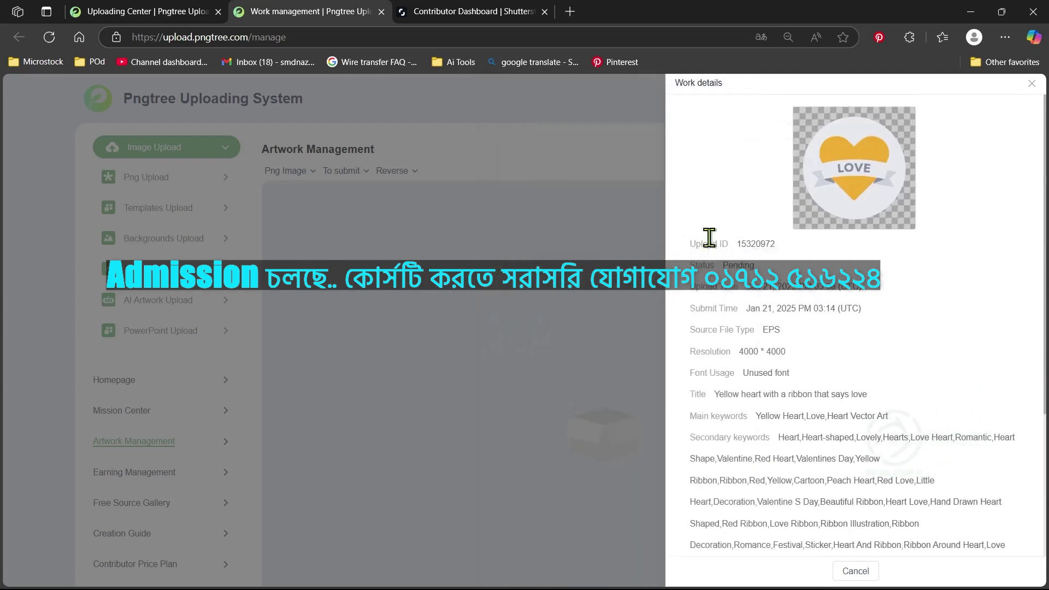
click(1032, 83)
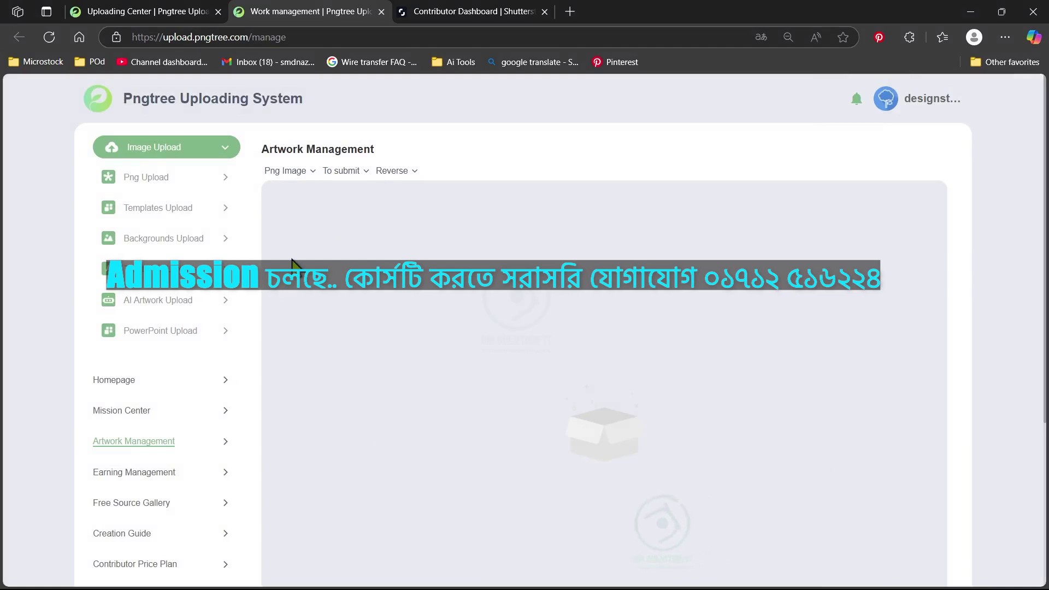
Filter the PNG artwork list by the Pending status and check the submitted works and the available status filters.
mouse_move(362, 171)
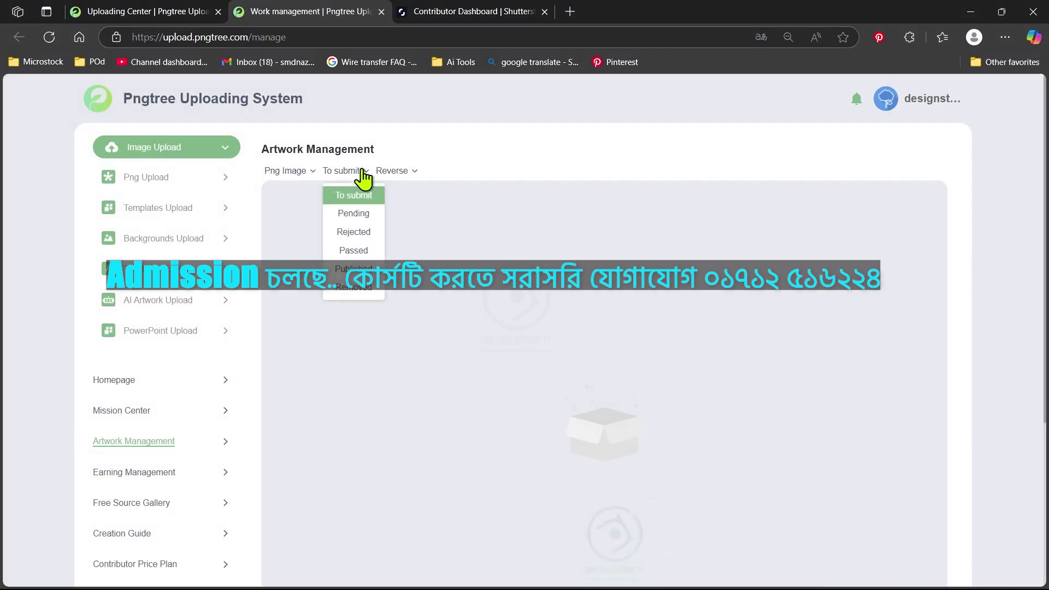
click(357, 216)
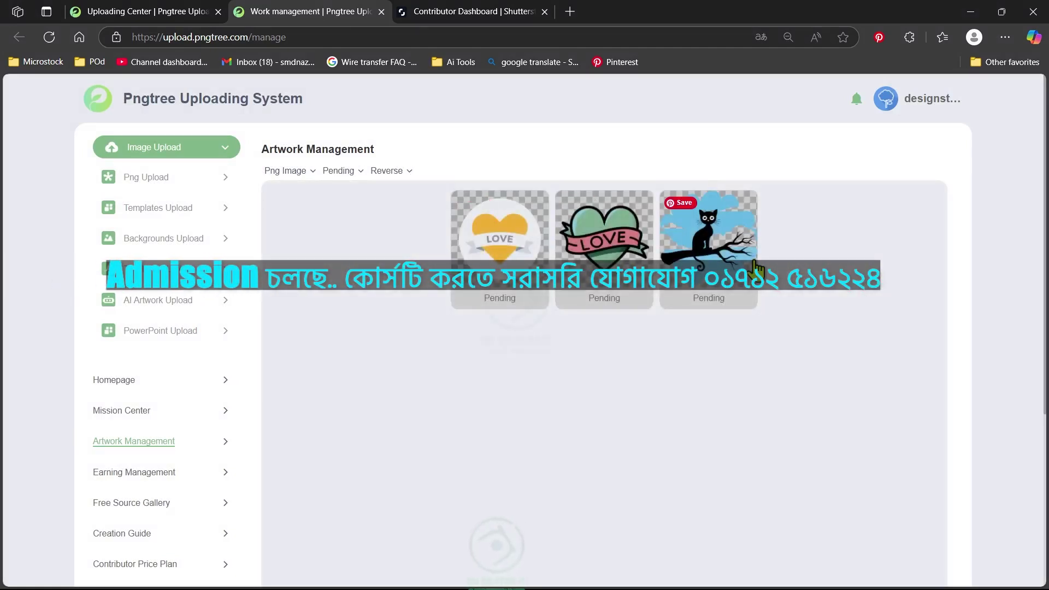
mouse_move(727, 254)
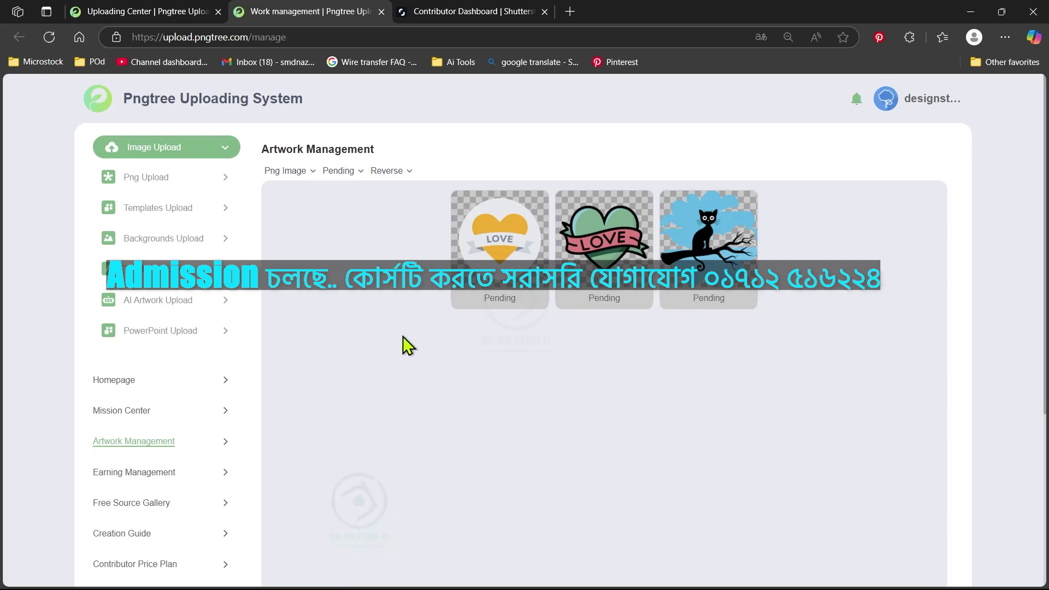
mouse_move(537, 263)
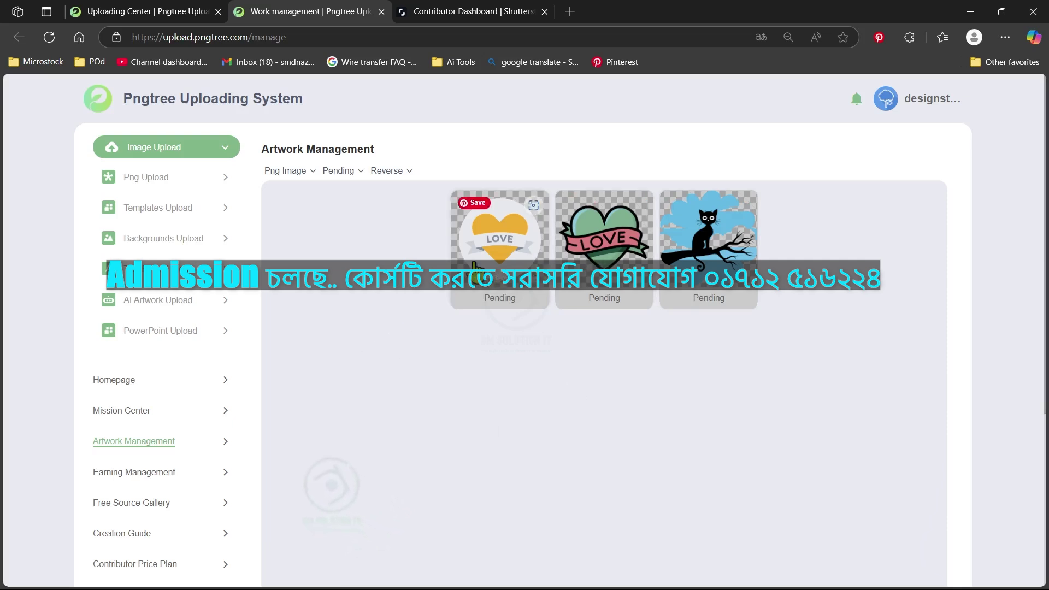
mouse_move(342, 172)
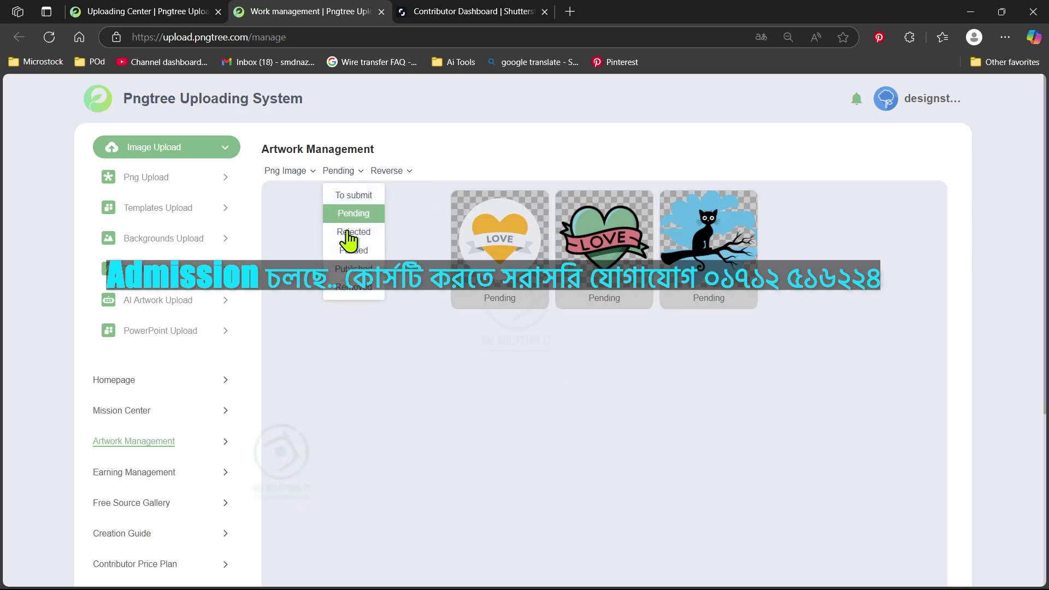